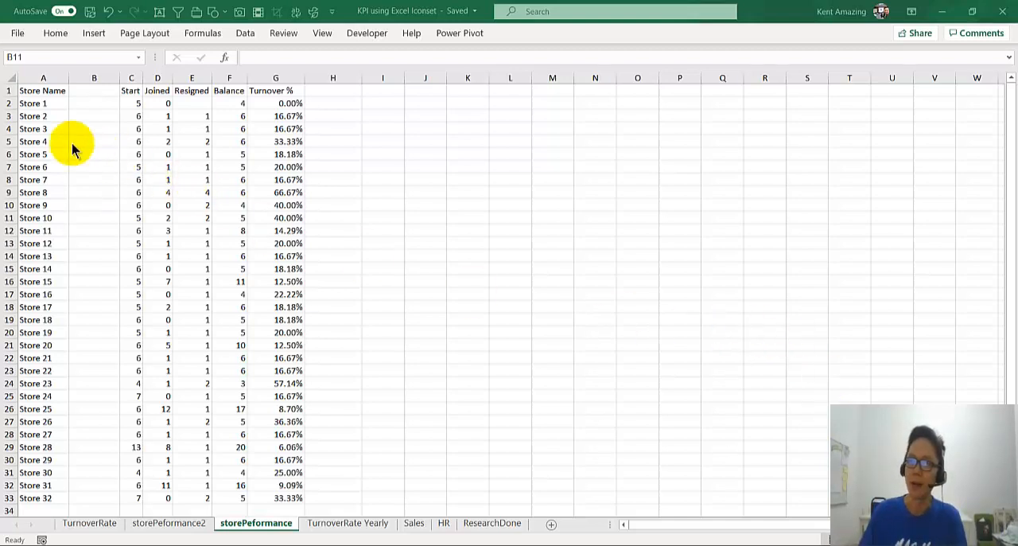
Step: Enter 1 as the Resigned count for Store 1 in cell E2
left_click(131, 103)
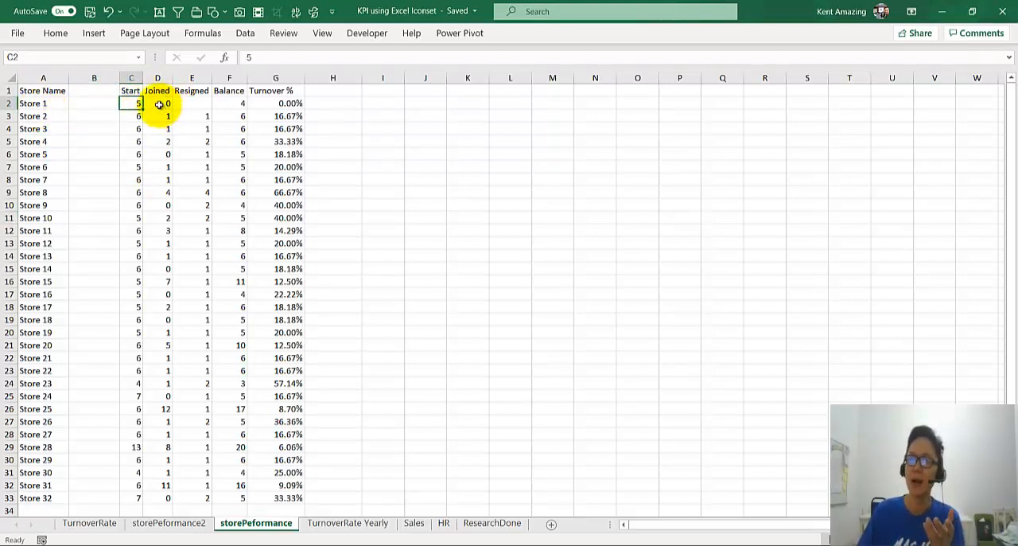
left_click(226, 104)
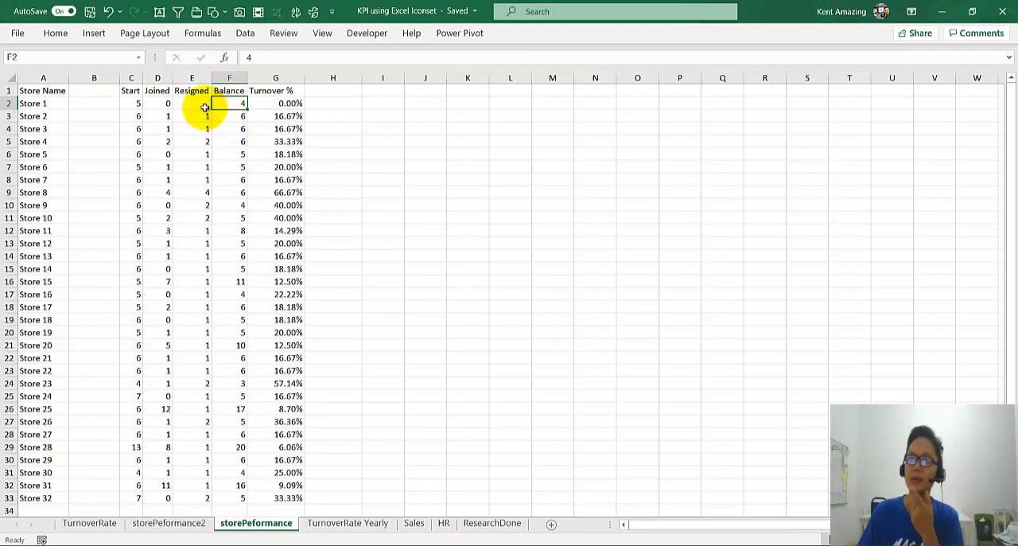
left_click(207, 103)
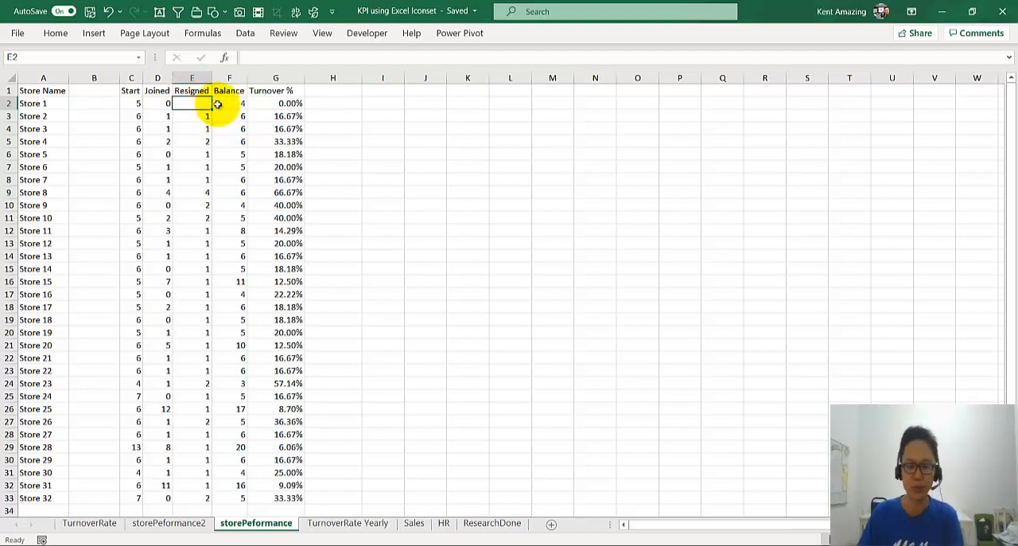
left_click(228, 127)
left_click(291, 103)
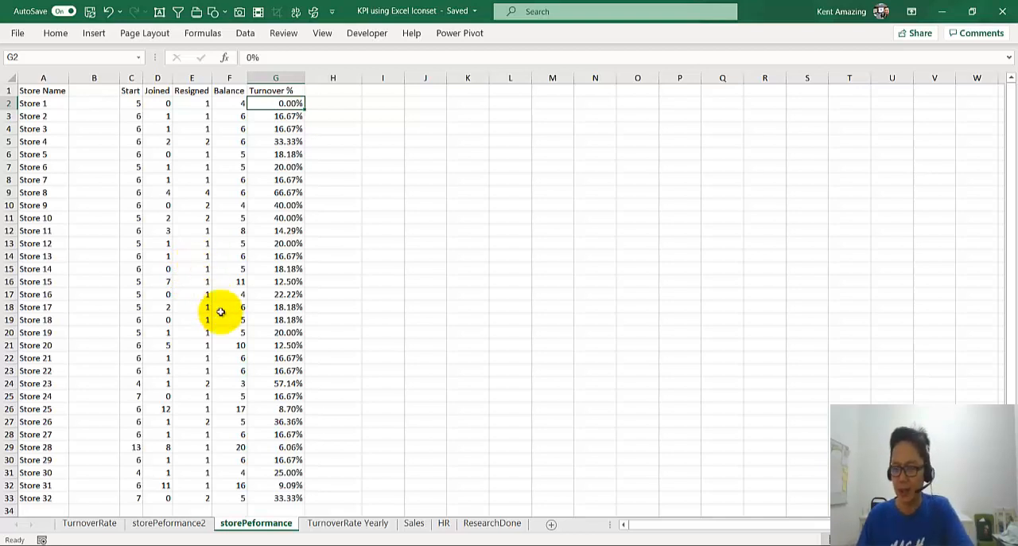
Step: Switch to the Excel for Strategic HR presentation in PowerPoint and show slide 15 with the C.R.A.P principles
left_click(545, 545)
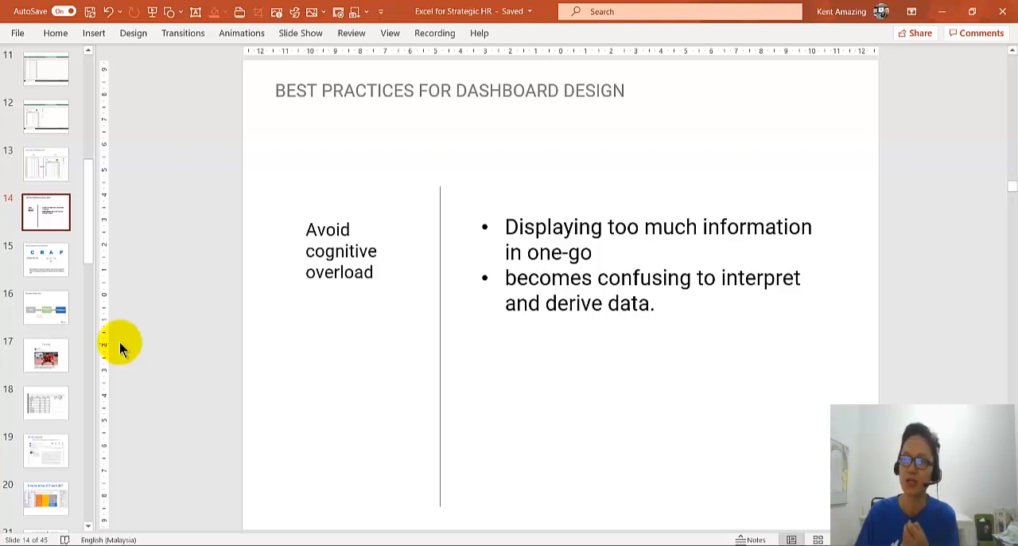
left_click(38, 273)
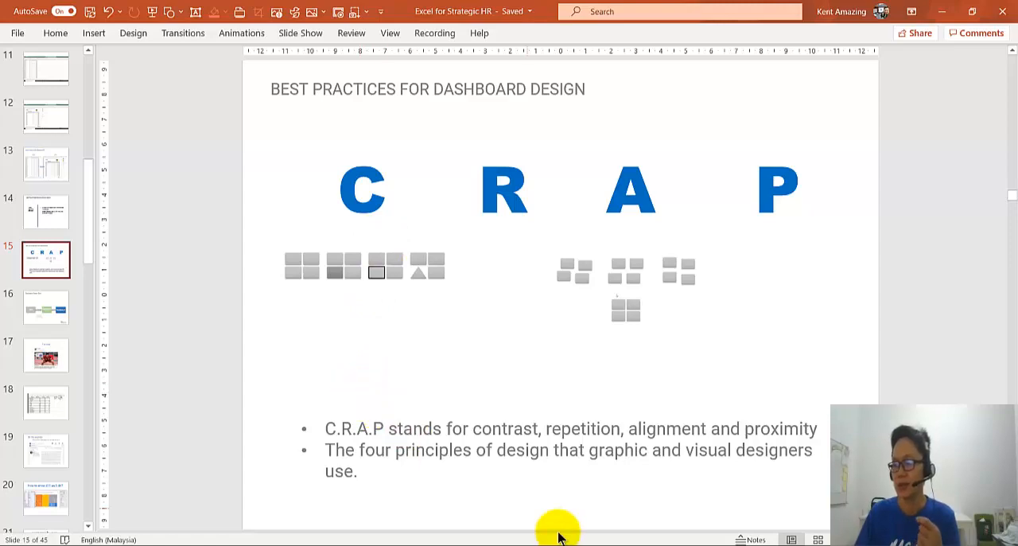
Step: Switch to the CRAP rule document in Word and read the Contrast section's bullet points
mouse_move(509, 544)
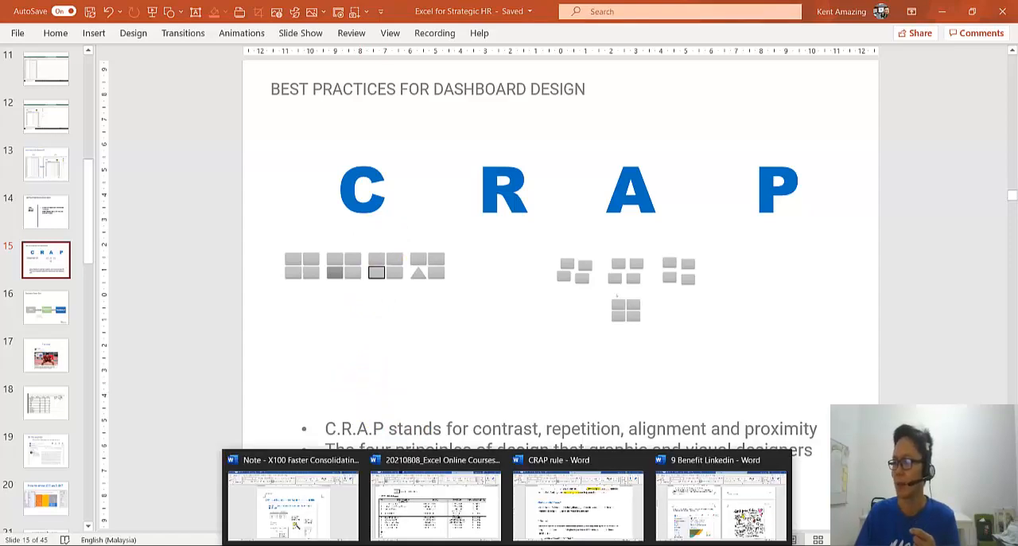
left_click(539, 529)
scroll(410, 381, "up", 2)
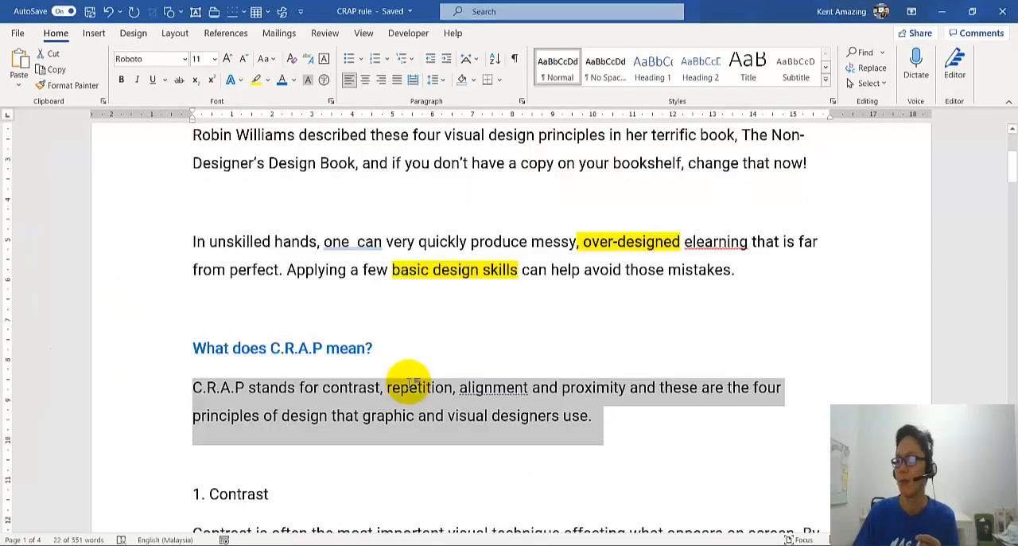
scroll(411, 382, "down", 4)
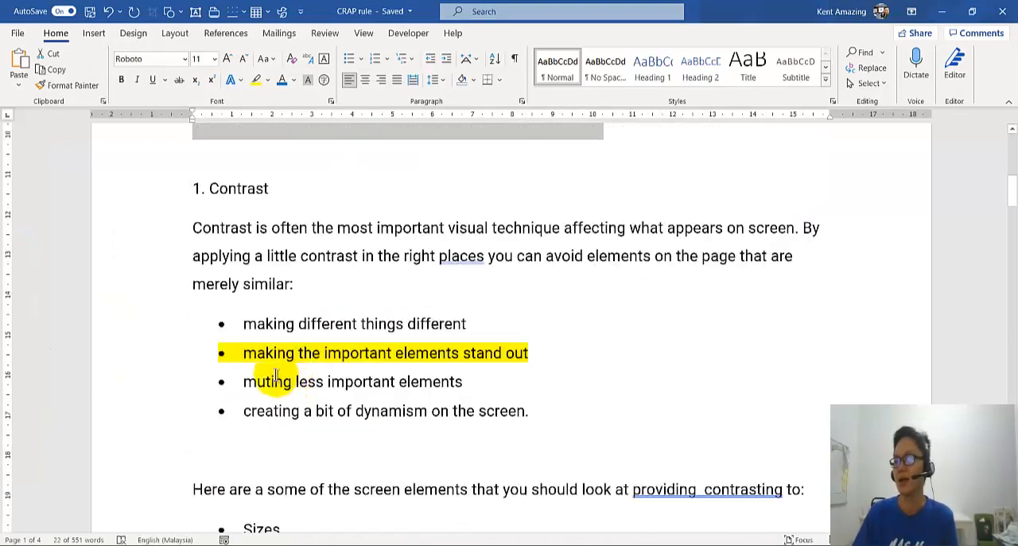
left_click(276, 378)
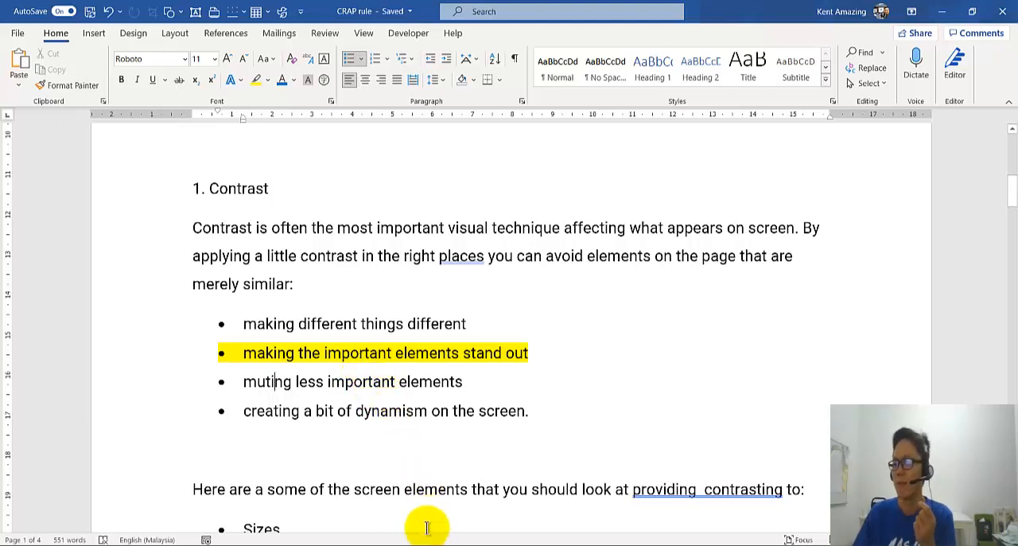
Step: Switch back to the KPI using Excel Iconset workbook in Excel and review the Turnover % values in G2:G33
mouse_move(432, 541)
left_click(323, 455)
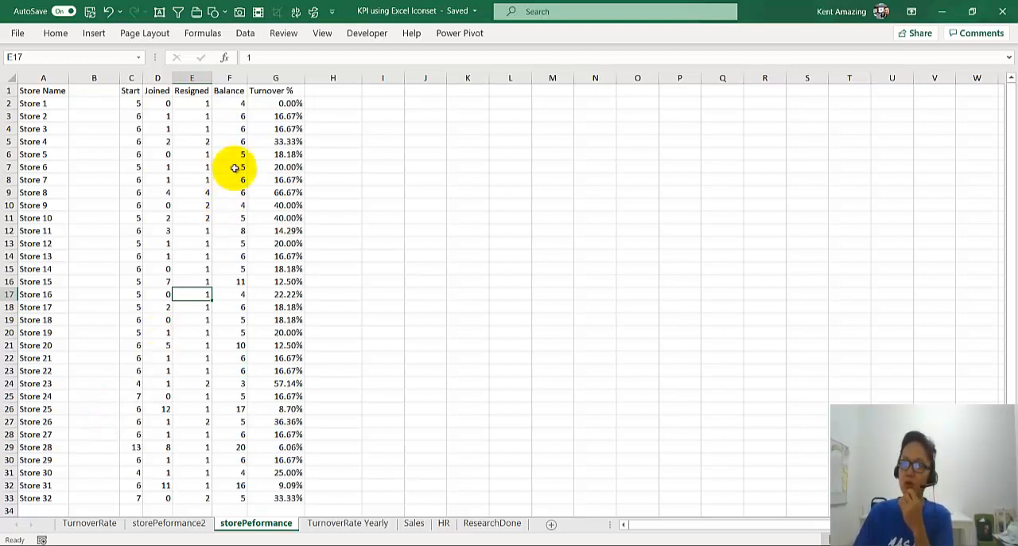
left_click(267, 104)
left_click_drag(264, 121, 257, 486)
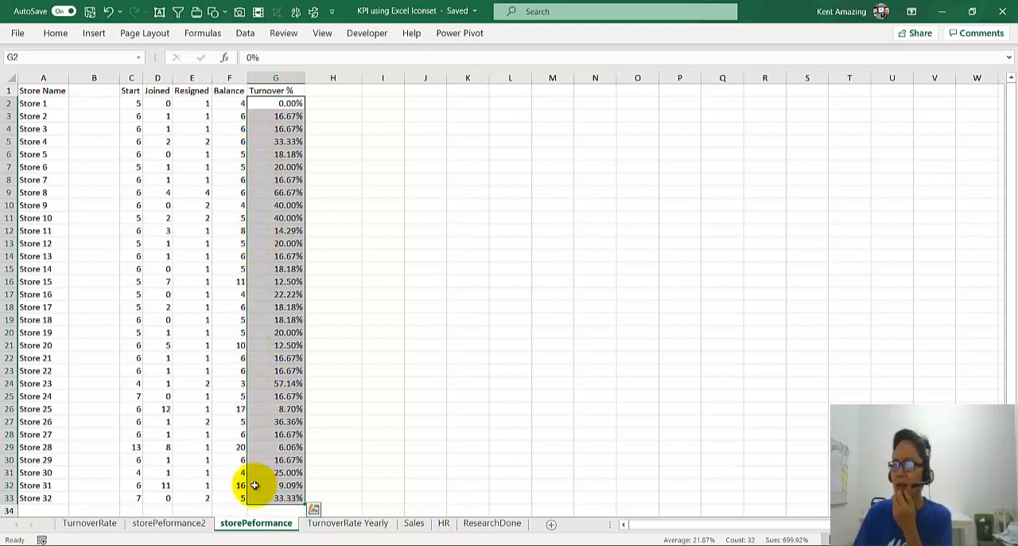
left_click(287, 167)
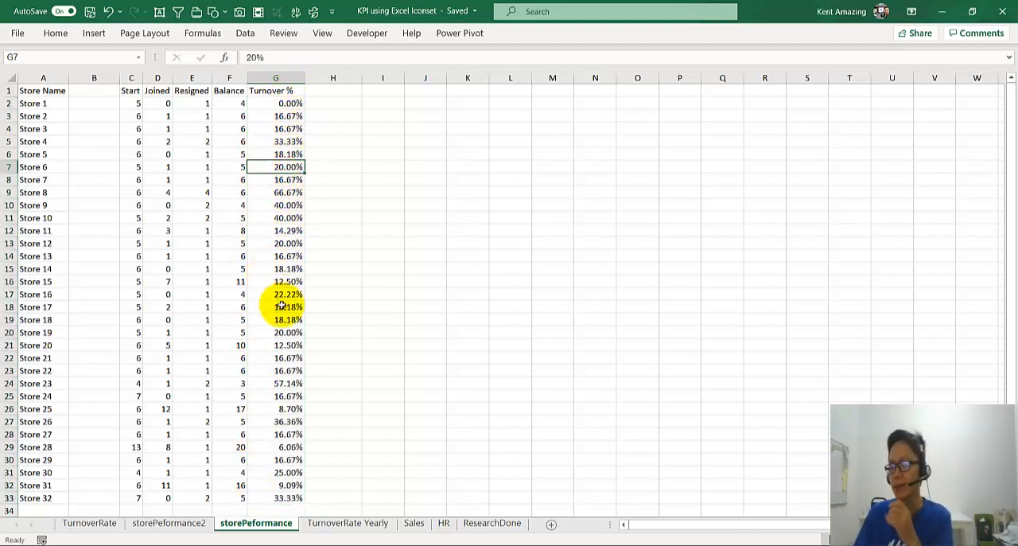
Step: Try to sort the data by Turnover % from largest to smallest with the blank column B still in place
right_click(272, 140)
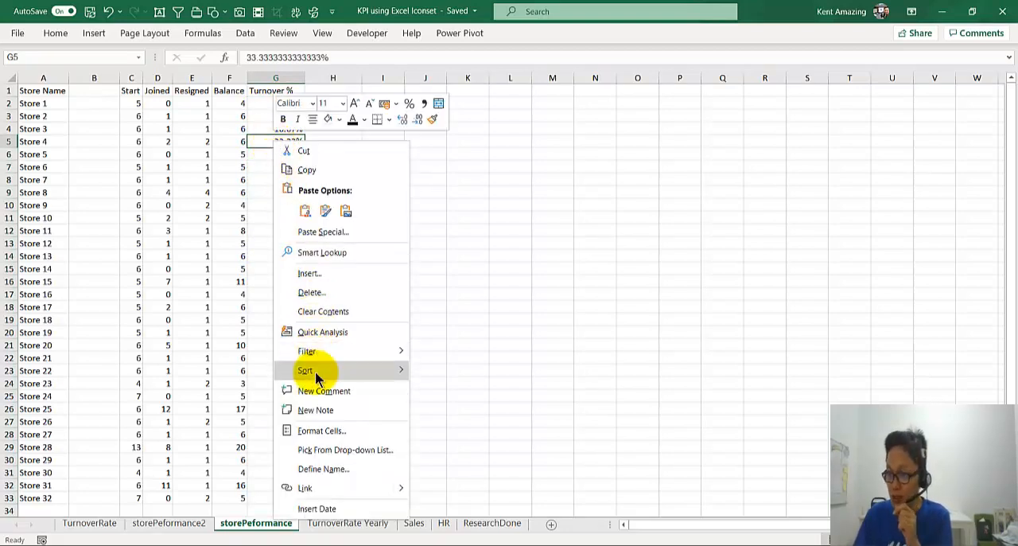
mouse_move(345, 364)
left_click(464, 387)
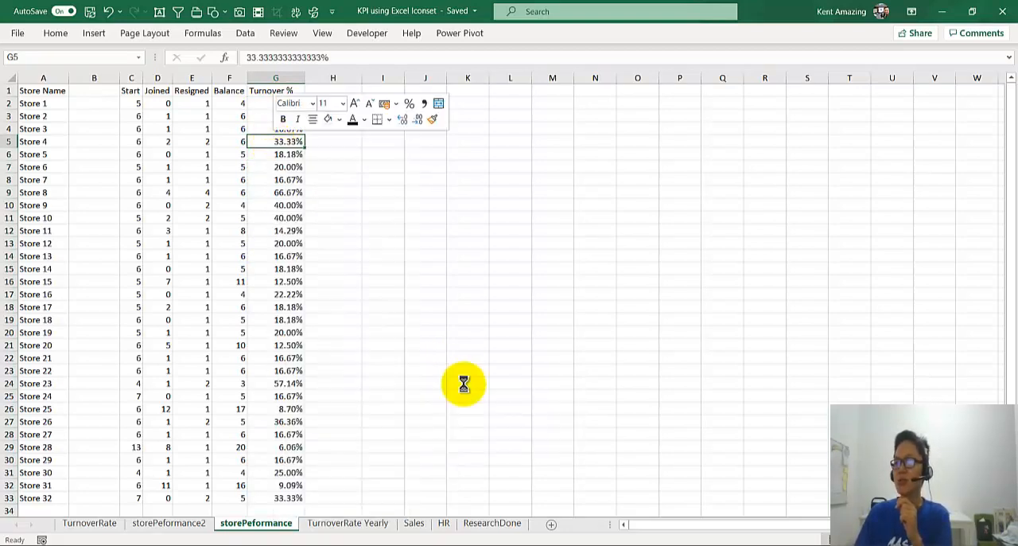
left_click(271, 103)
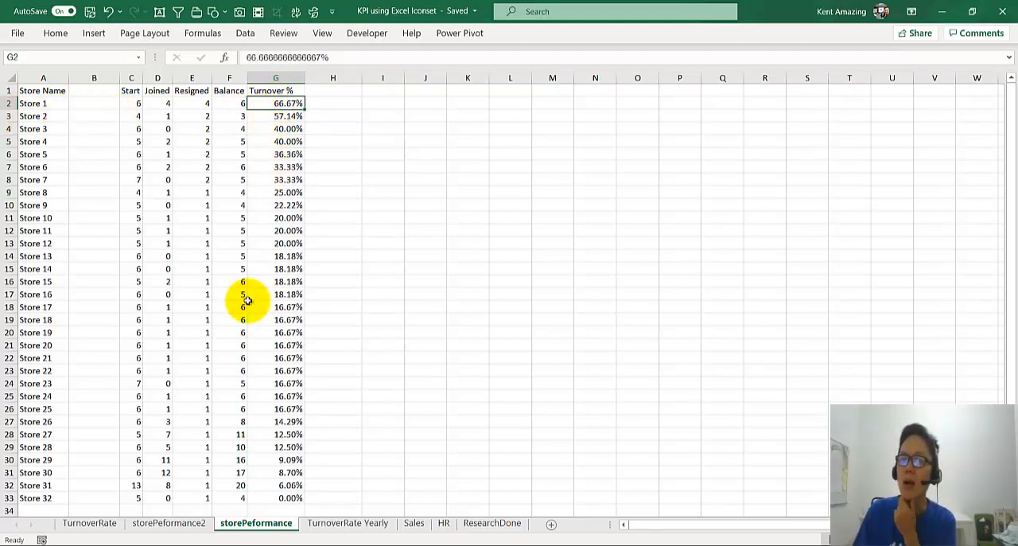
left_click(262, 181)
right_click(269, 127)
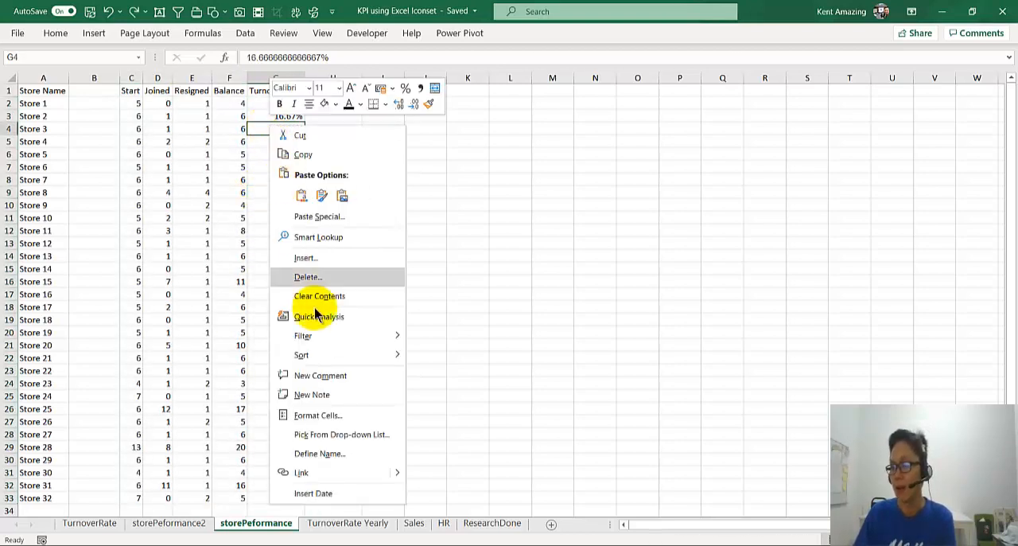
mouse_move(317, 356)
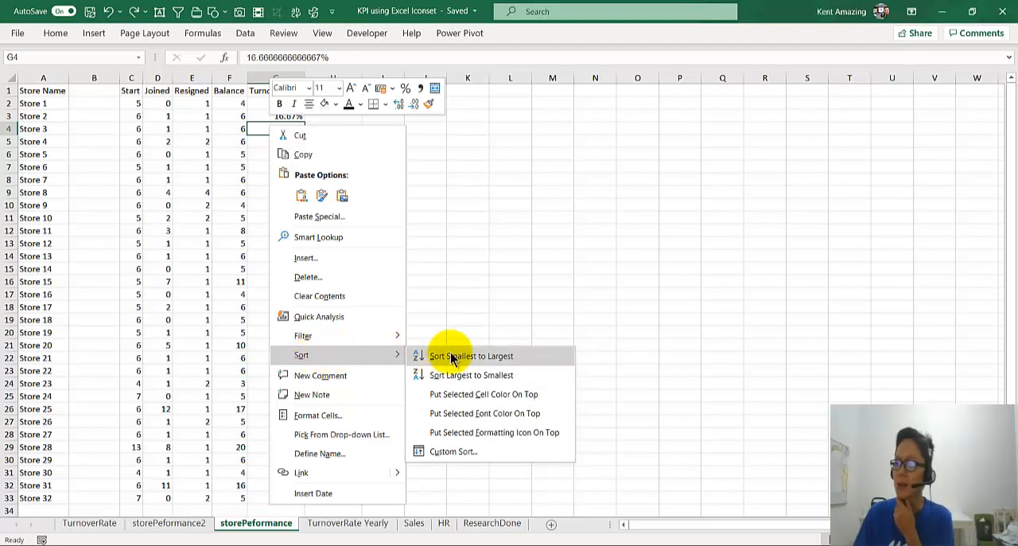
Step: Check which data range is detected for a new table around the Joined column, and cancel the table creation
left_click(163, 166)
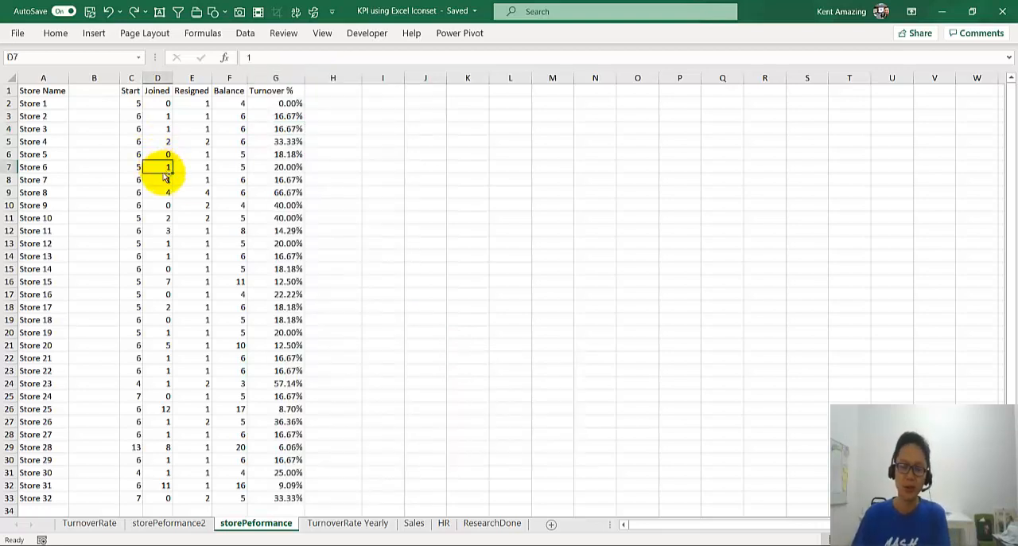
key("ctrl+t")
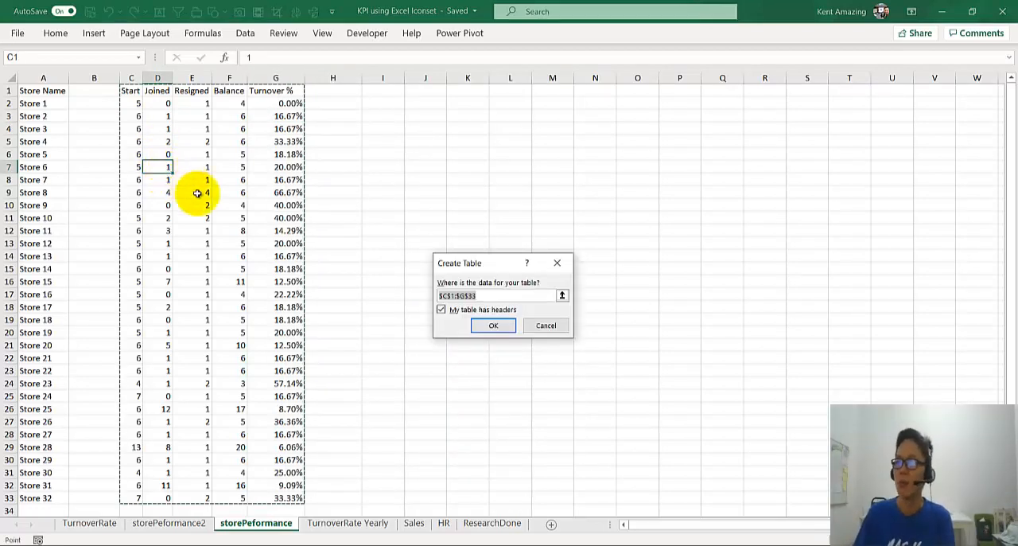
left_click(547, 325)
left_click(34, 103)
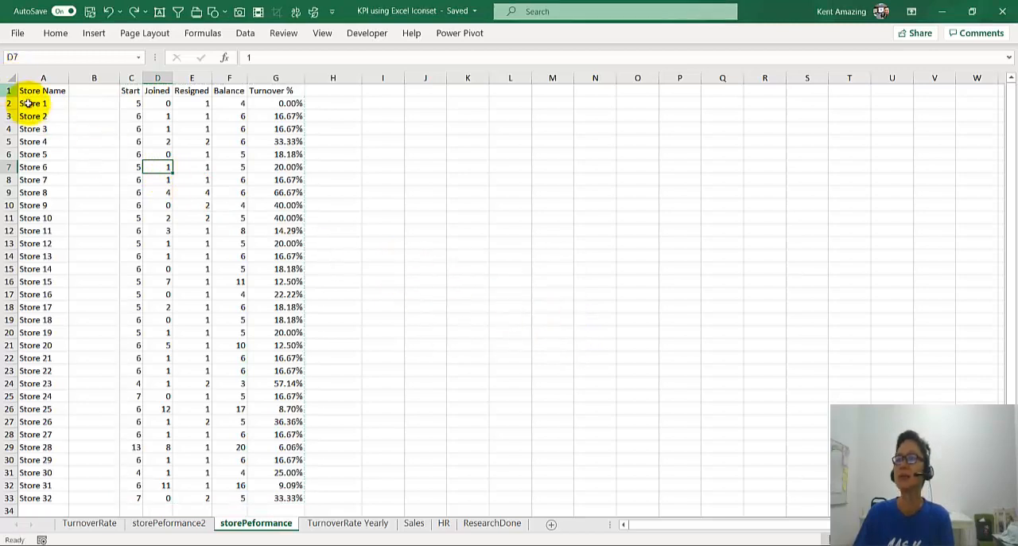
left_click(163, 131)
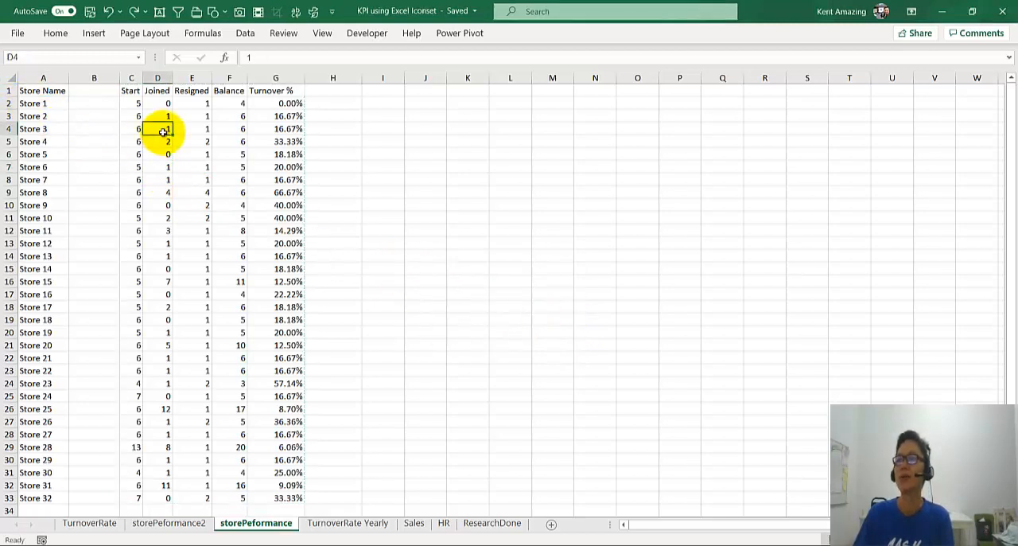
Step: Delete the blank column B between Store Name and Start
left_click(106, 77)
right_click(107, 78)
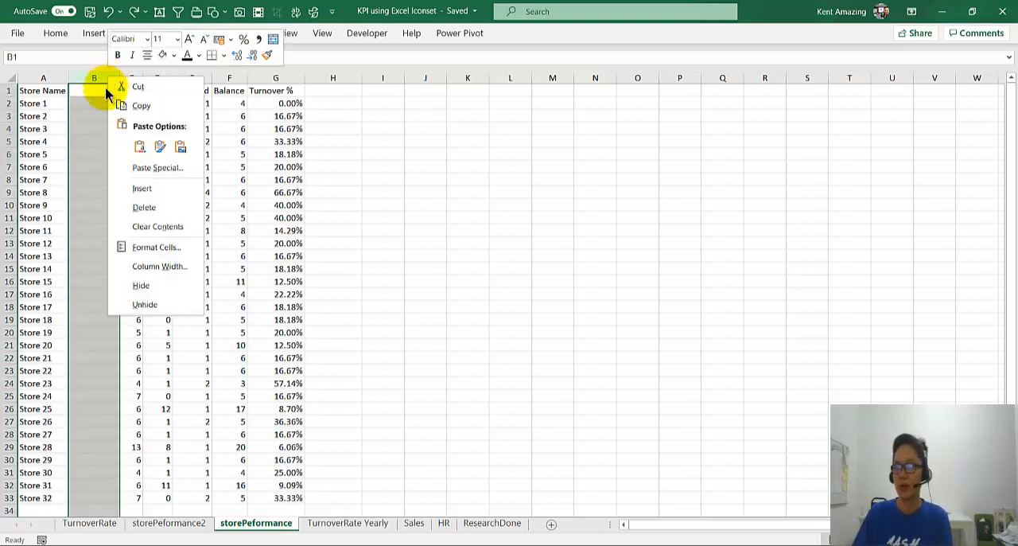
left_click(140, 206)
left_click(137, 156)
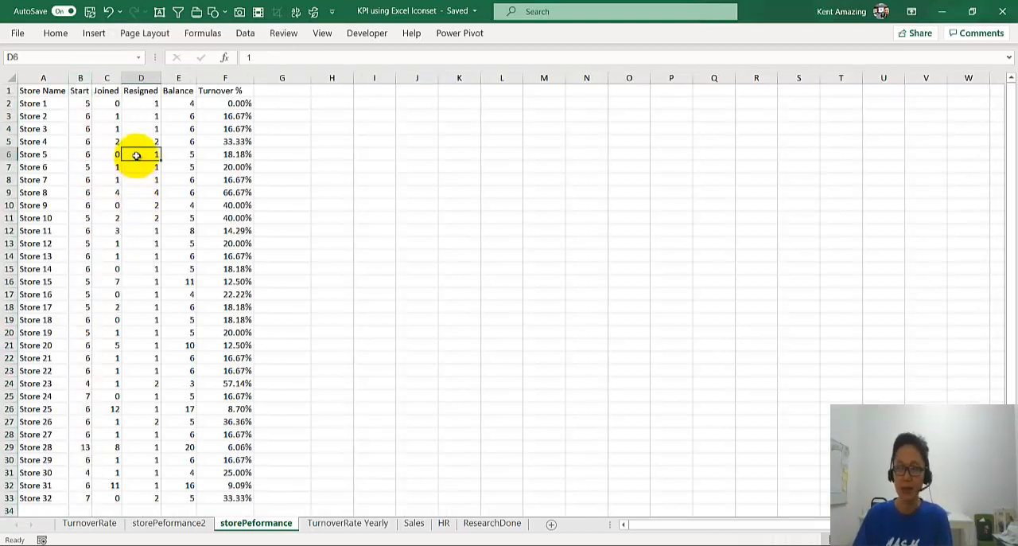
Step: Sort the store data by Turnover % from largest to smallest and review the reordered store names
left_click(236, 155)
right_click(236, 155)
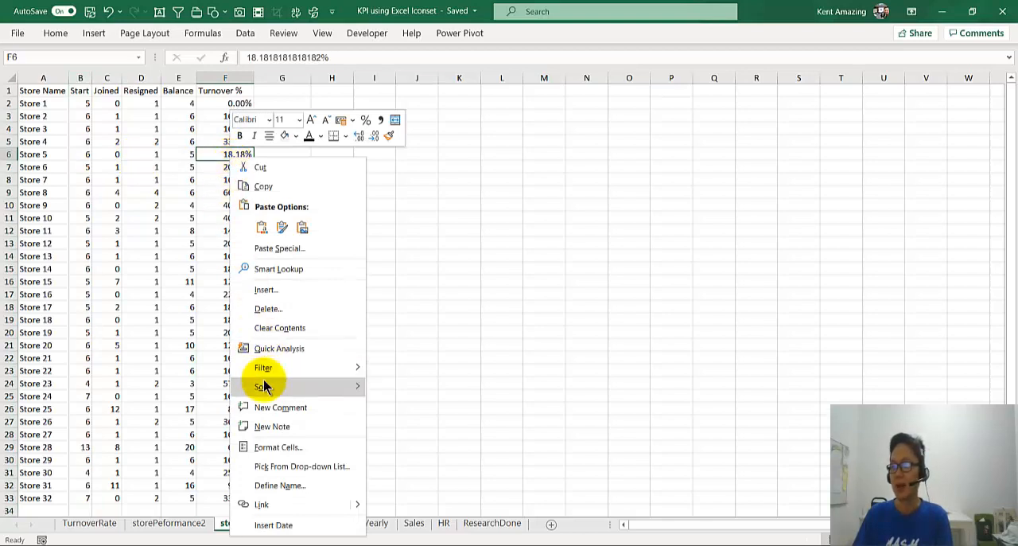
mouse_move(265, 387)
left_click(404, 405)
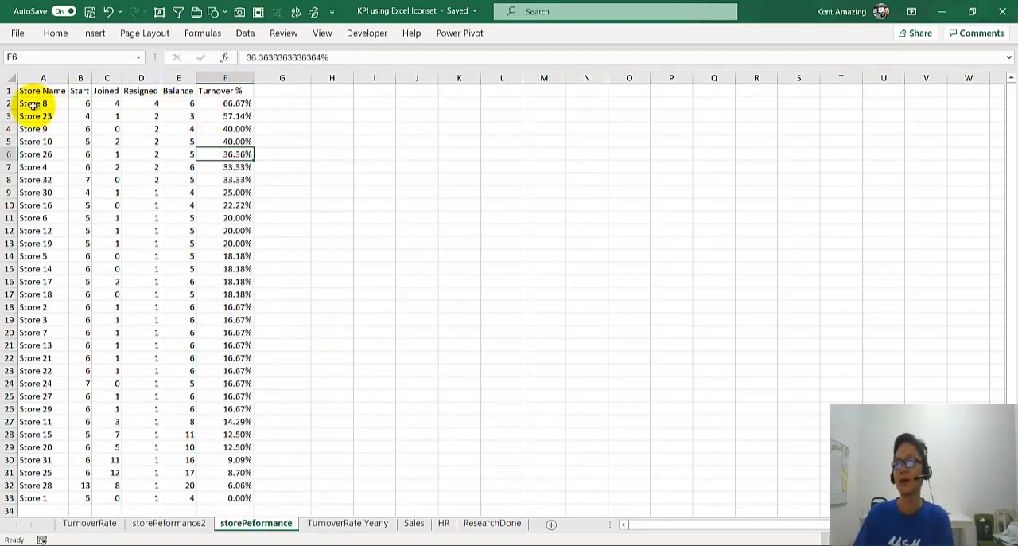
left_click_drag(48, 103, 43, 269)
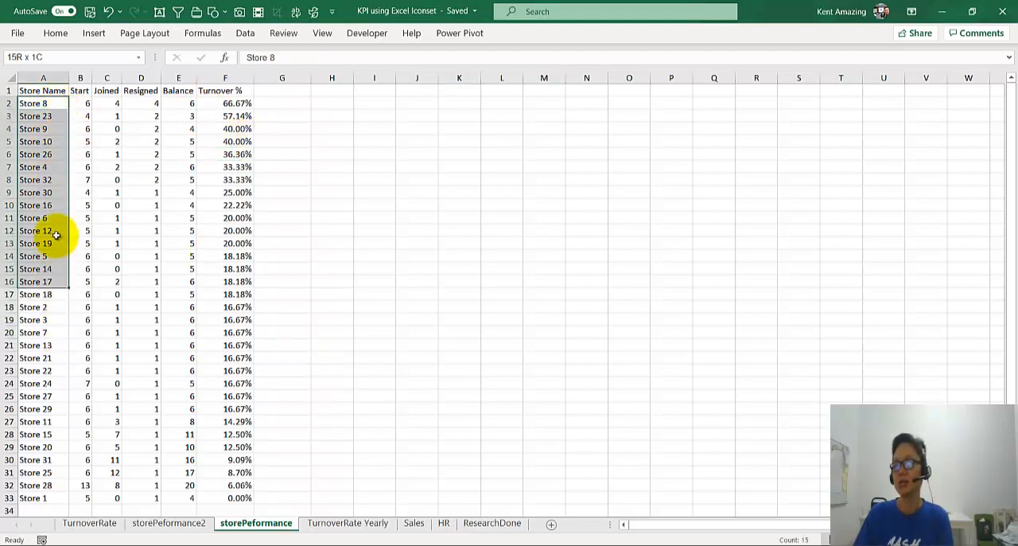
left_click(211, 206)
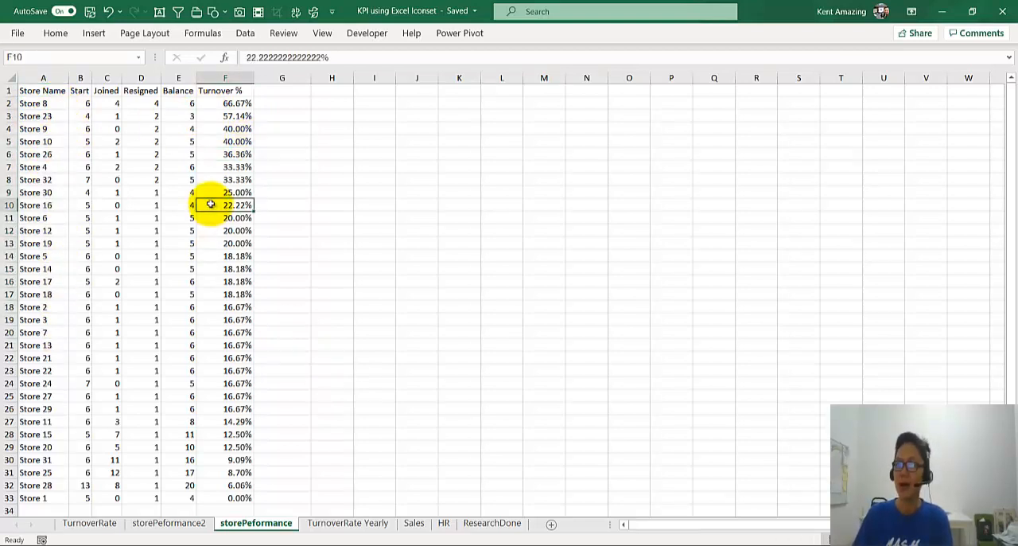
right_click(239, 103)
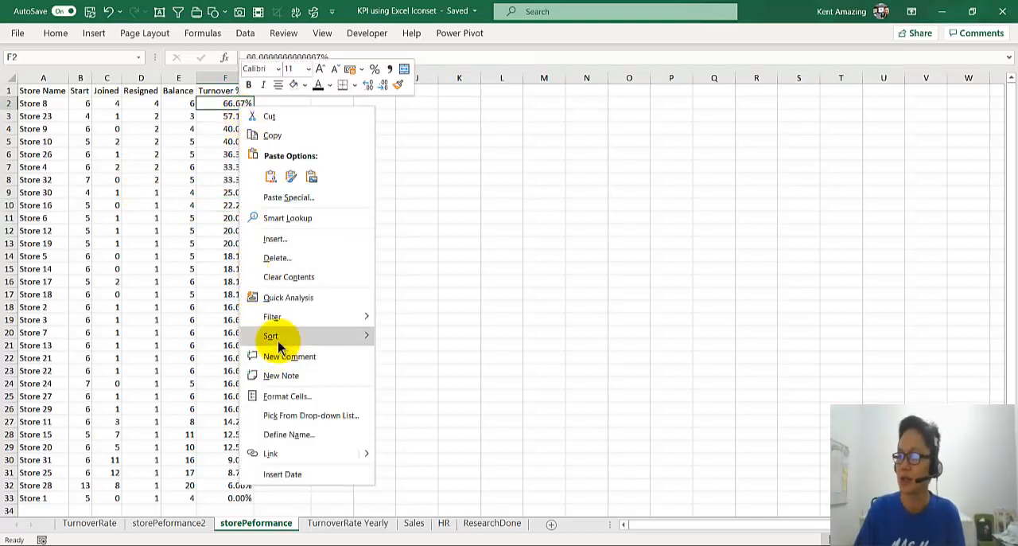
mouse_move(275, 336)
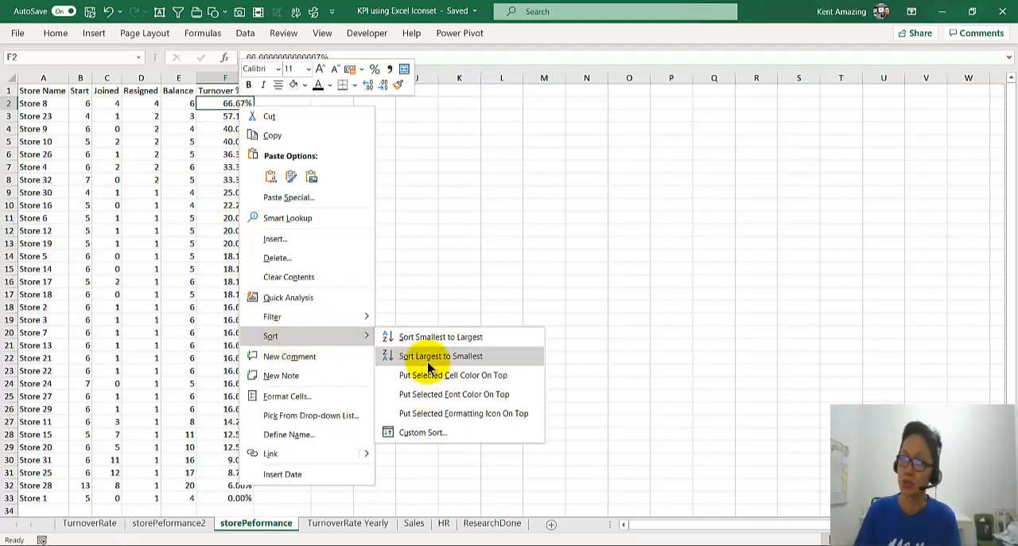
left_click(103, 244)
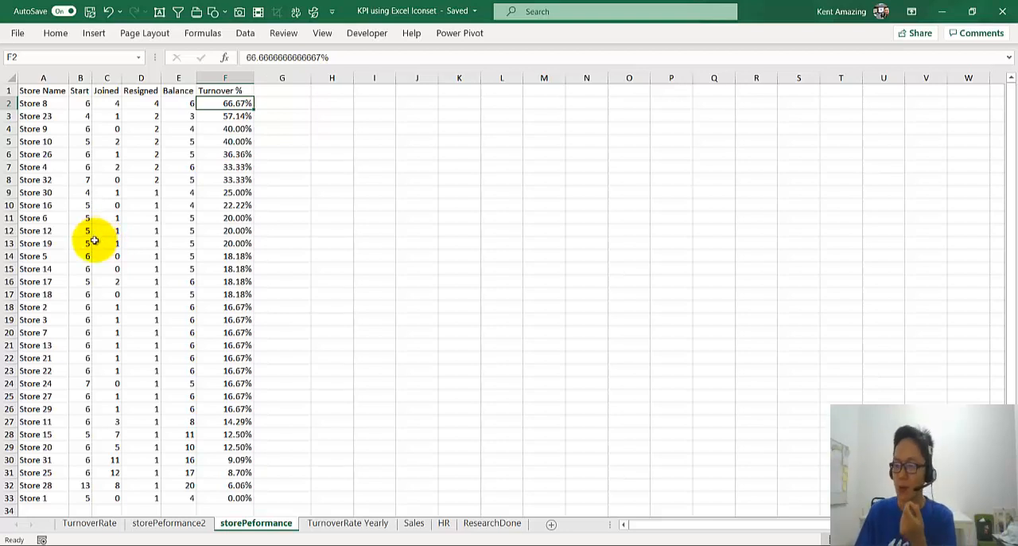
Step: Switch to the CRAP rule document in Word and select the bullet "making the important elements stand out"
mouse_move(501, 544)
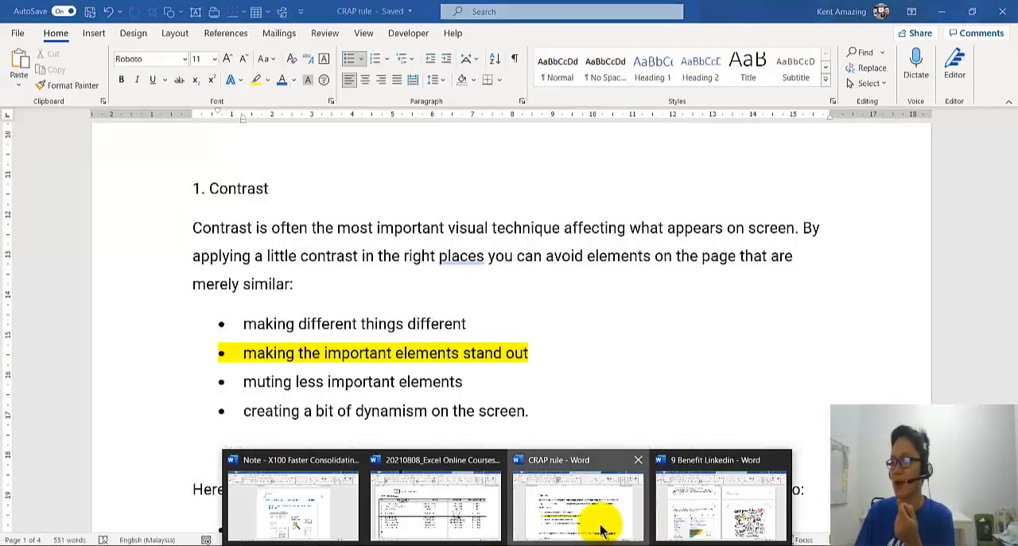
left_click(603, 526)
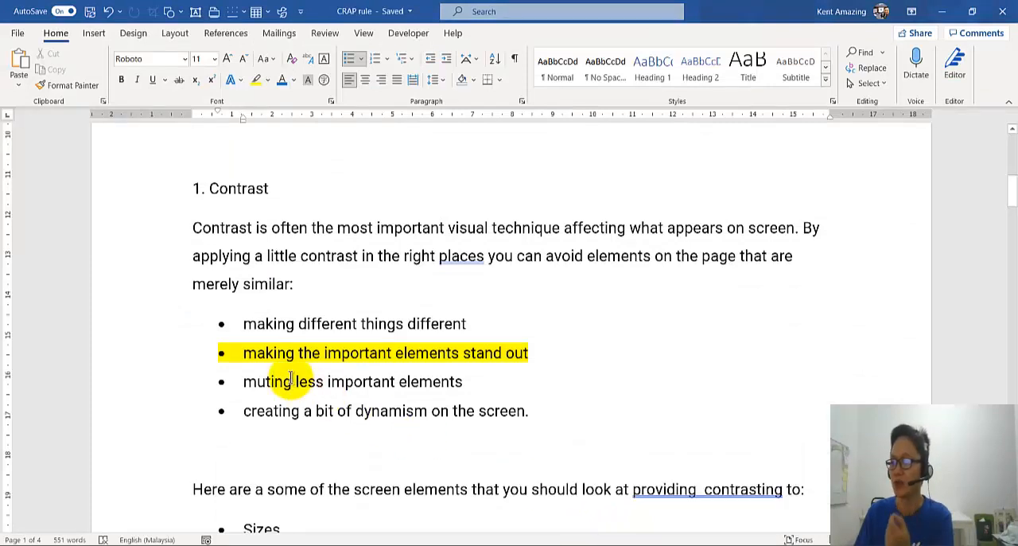
left_click(164, 355)
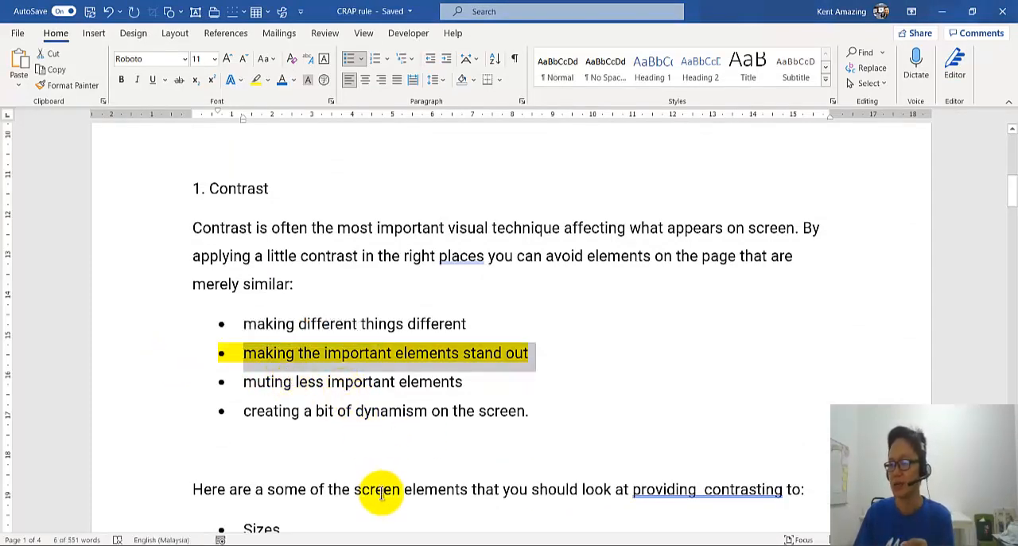
Step: Look at the C.R.A.P slide in the Excel for Strategic HR presentation, and return to the KPI using Excel Iconset workbook to review the stores
mouse_move(426, 543)
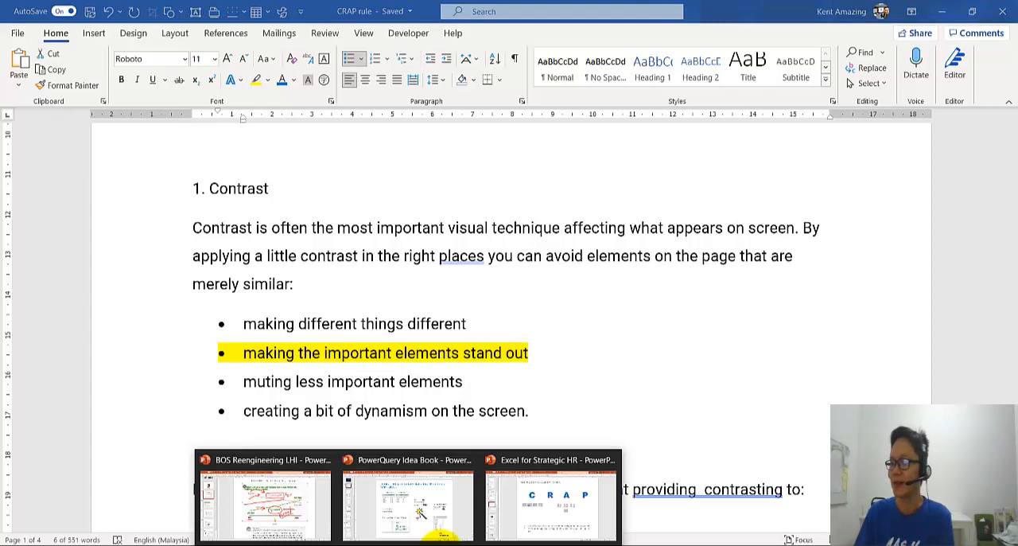
left_click(523, 513)
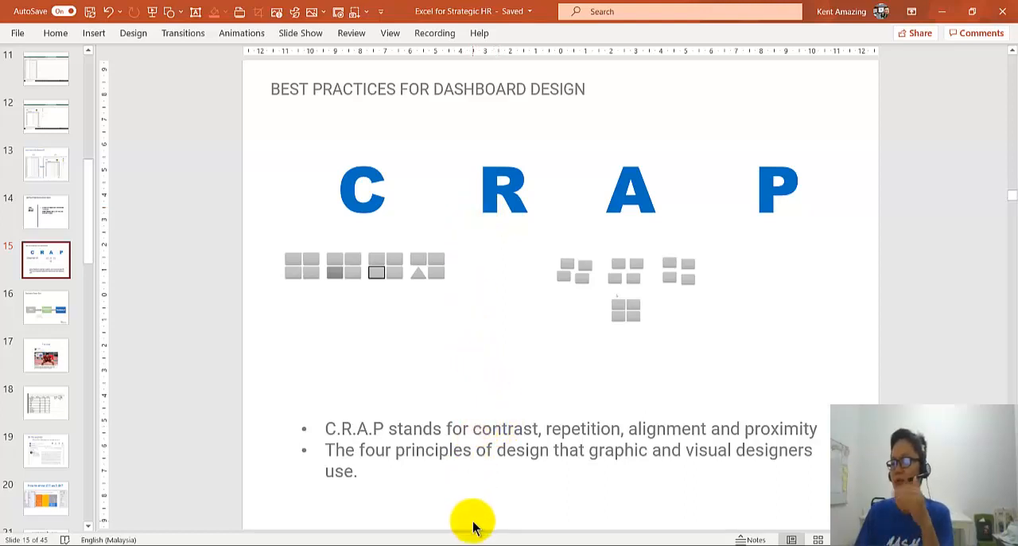
mouse_move(441, 545)
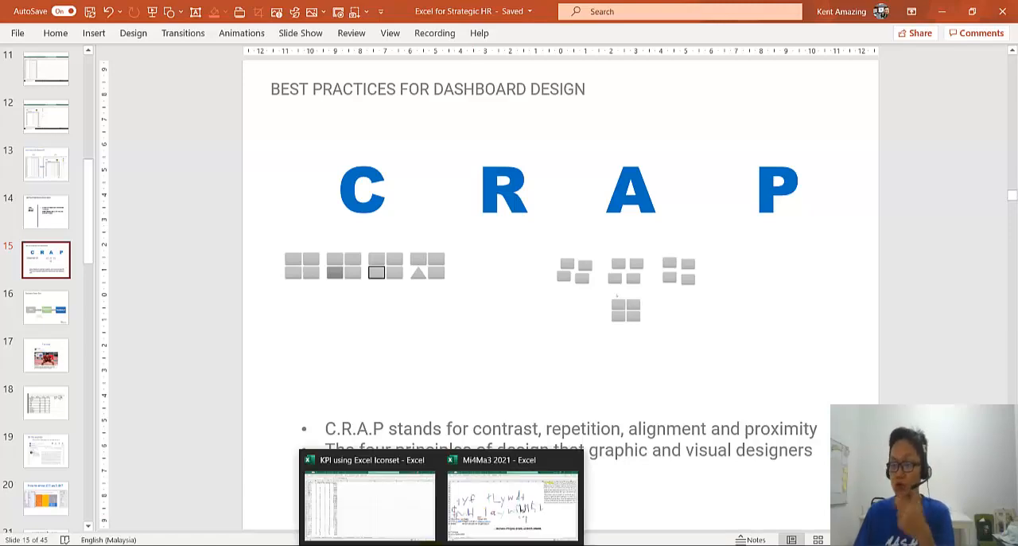
left_click(370, 501)
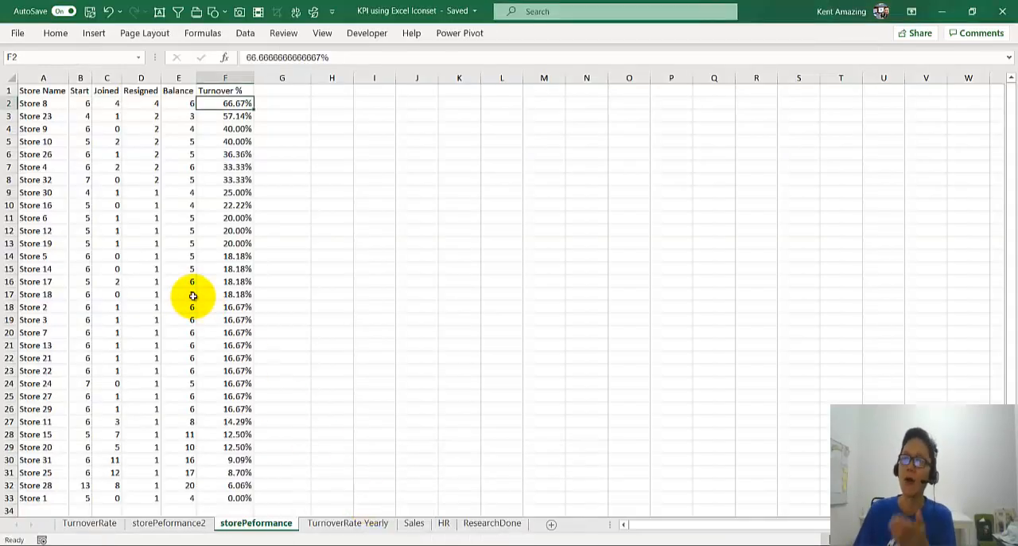
scroll(190, 294, "down", 4)
scroll(190, 295, "up", 4)
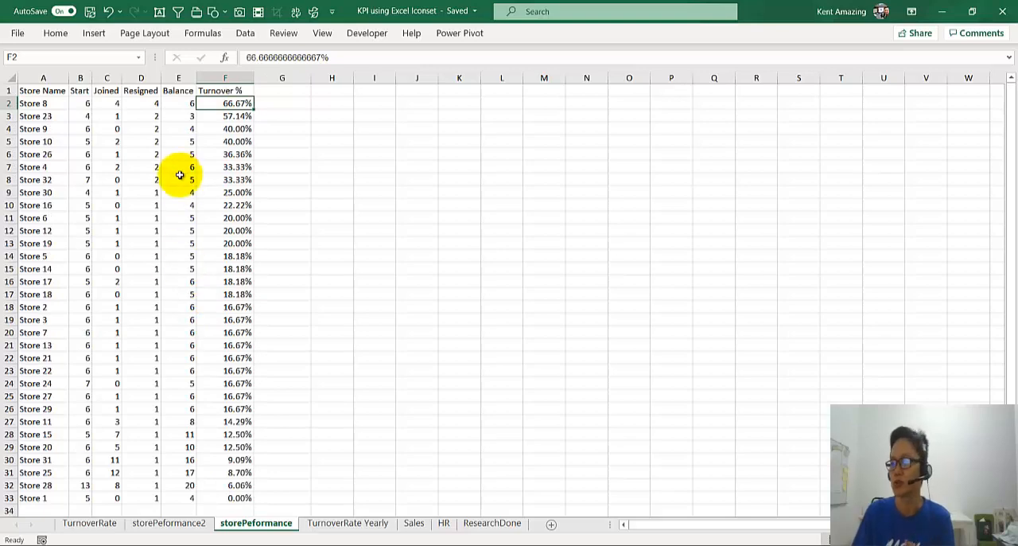
scroll(177, 179, "up", 2, "ctrl")
scroll(177, 179, "down", 5)
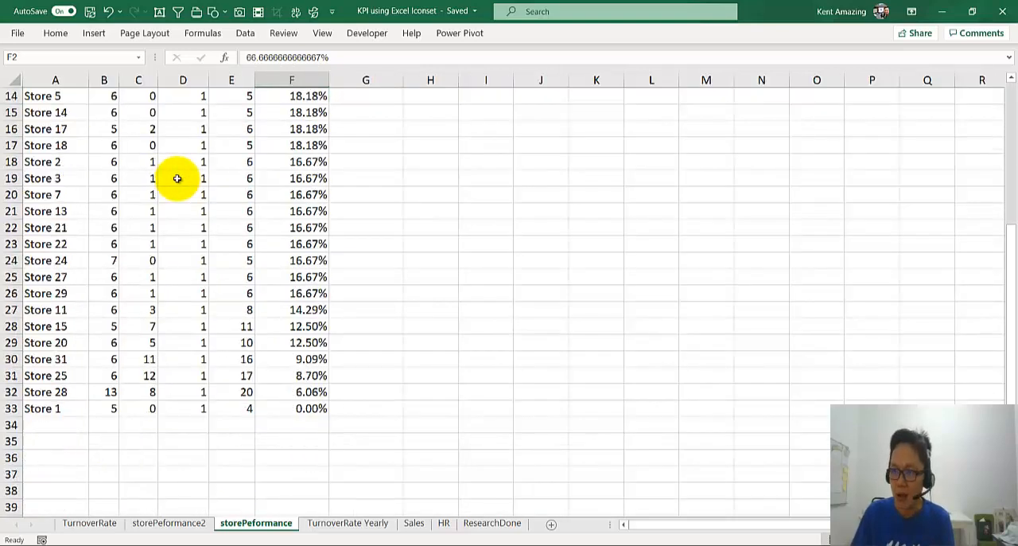
scroll(177, 179, "up", 5)
scroll(178, 179, "up", 2)
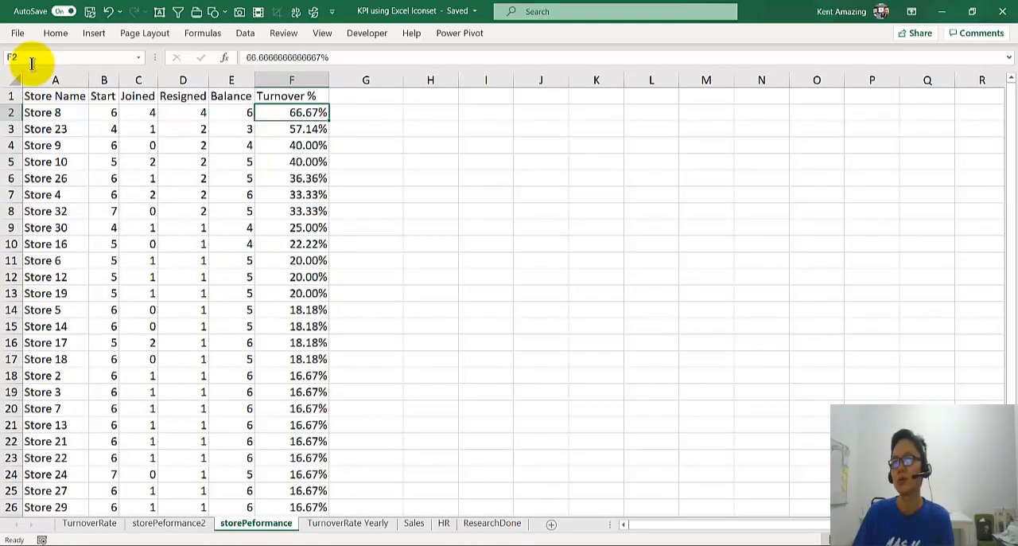
left_click_drag(9, 96, 3, 178)
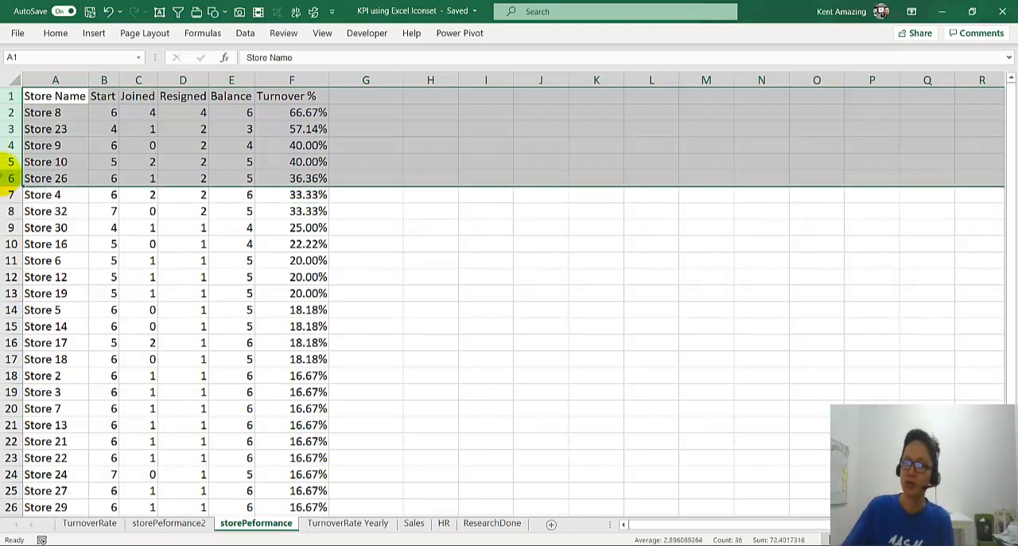
key("ctrl+shift+plus")
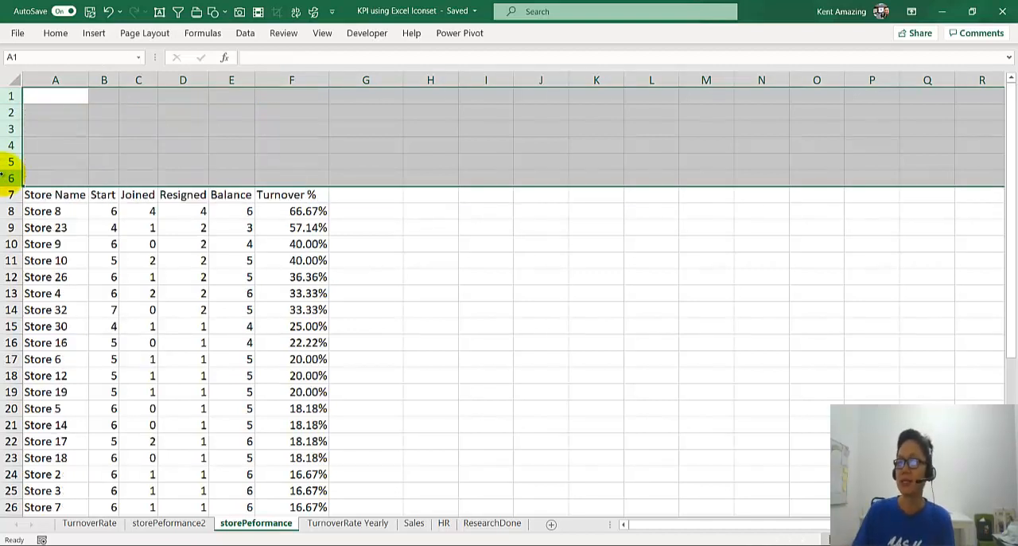
left_click(70, 208)
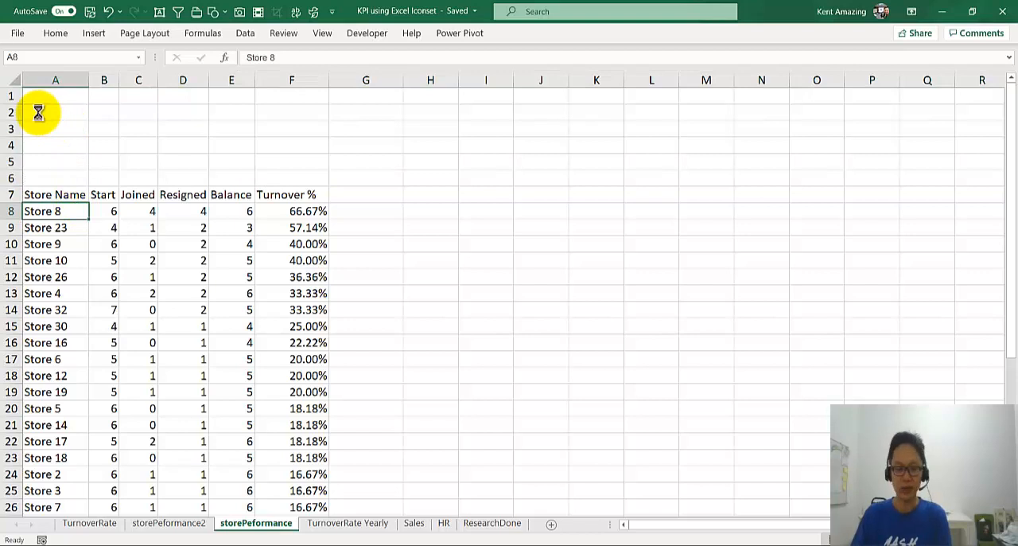
key("ctrl+z")
Step: Insert six blank rows above the header row of the store data
left_click_drag(12, 94, 2, 183)
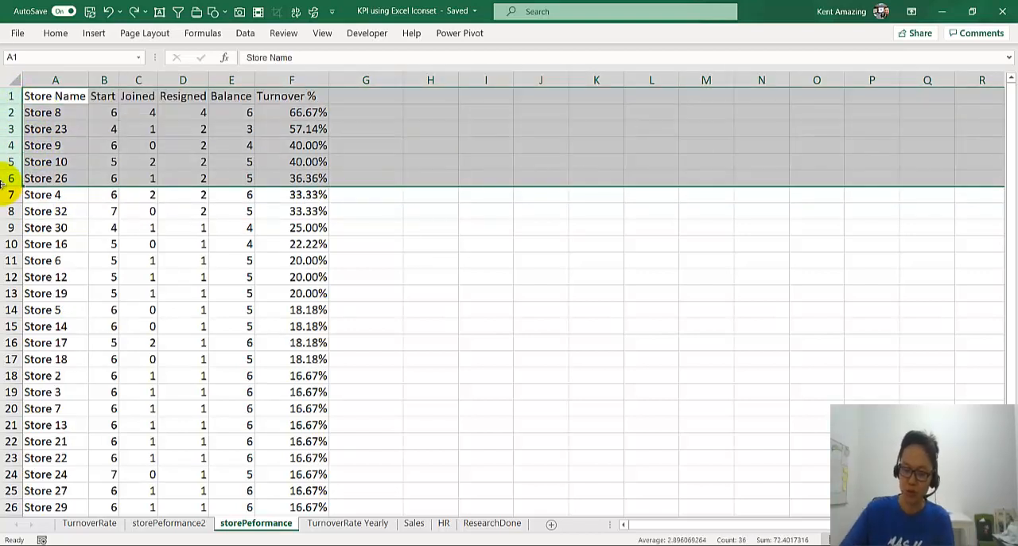
key("ctrl+shift+plus")
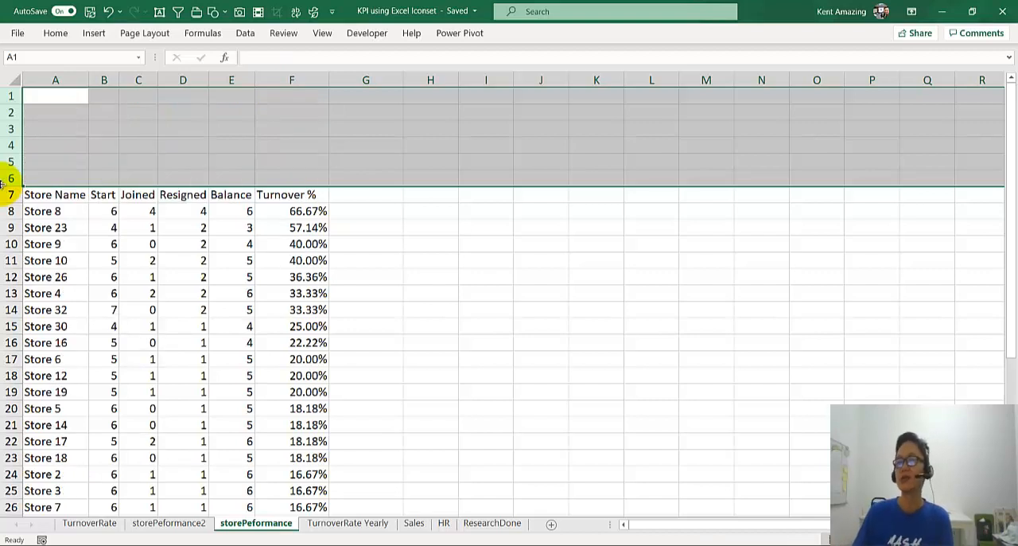
left_click(84, 192)
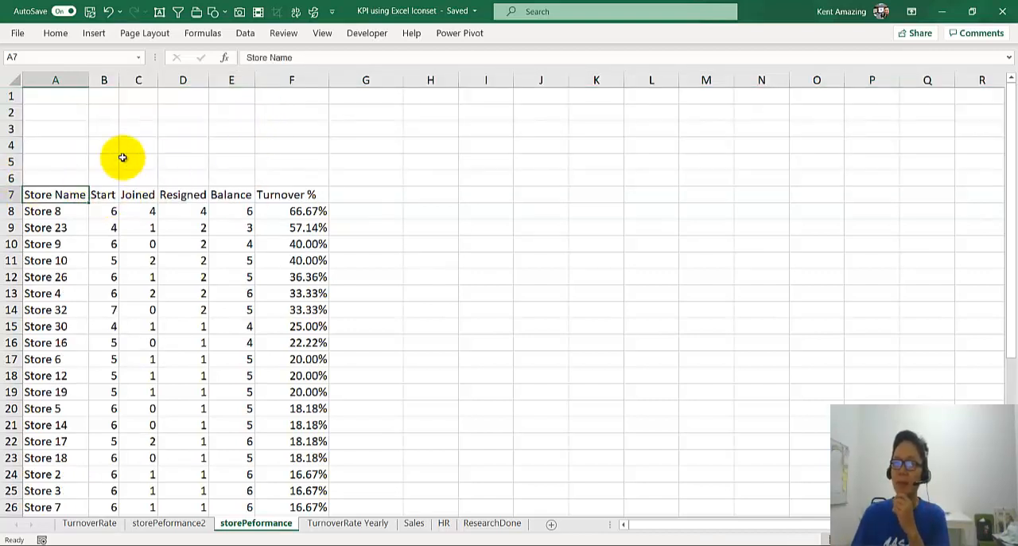
Step: Count the stores directly below the Store Name column by entering =COUNTA(A8:A39) in cell A40
left_click(108, 210)
scroll(70, 314, "down", 3)
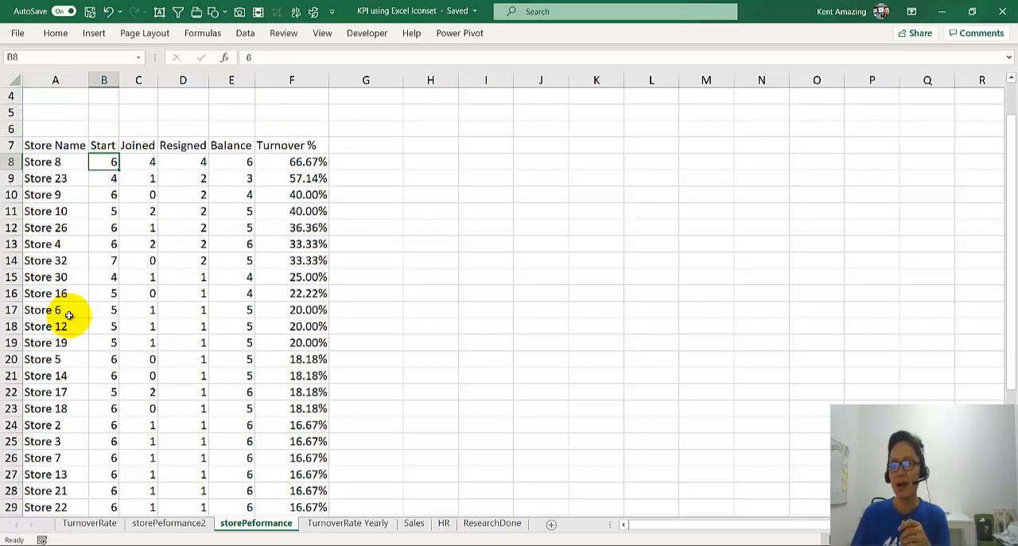
scroll(69, 314, "down", 5)
scroll(69, 314, "up", 4)
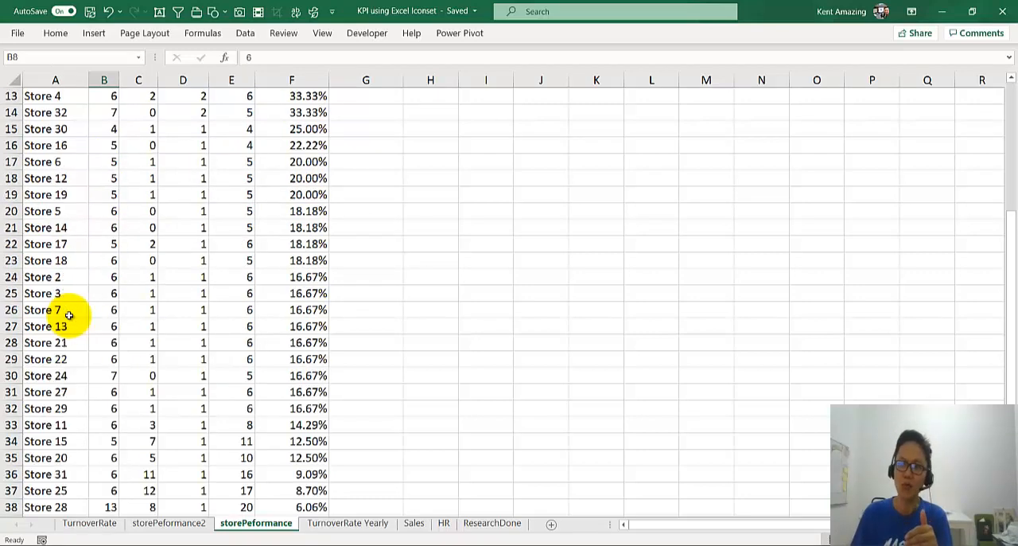
scroll(69, 314, "down", 1)
scroll(69, 314, "down", 2)
left_click(63, 387)
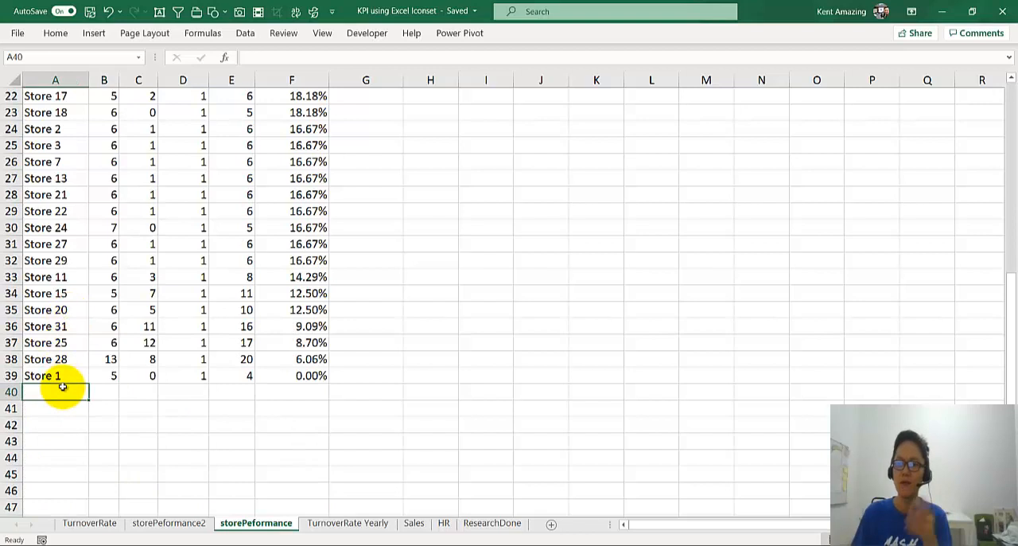
type("=counta(")
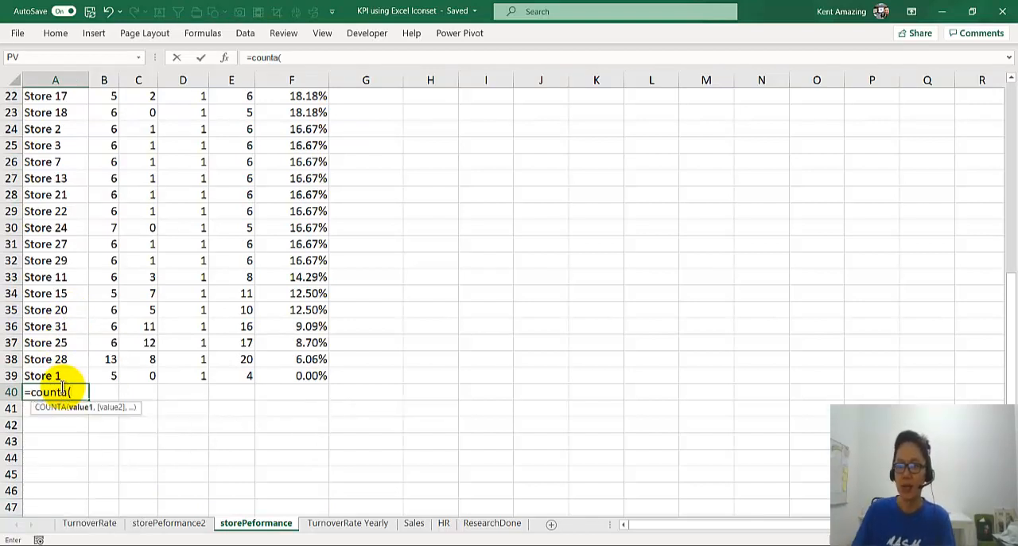
left_click_drag(61, 375, 40, 130)
key("Return")
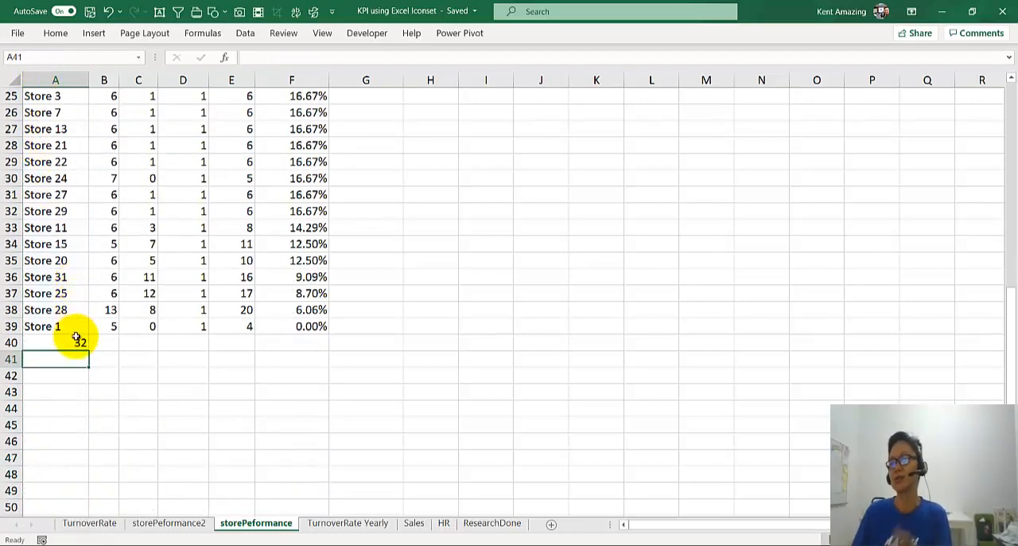
Step: Delete the store count formula from cell A40 under the last store
left_click(75, 344)
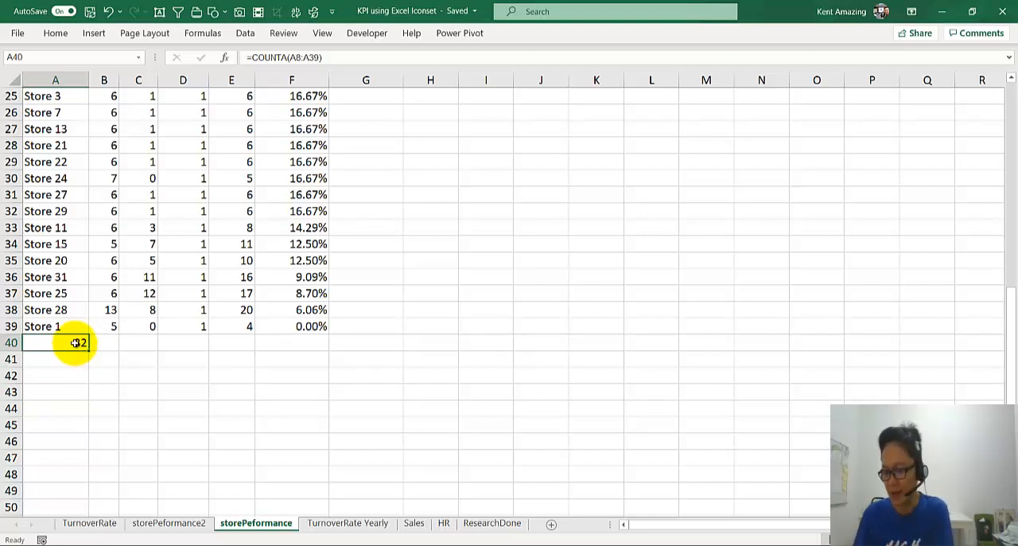
key("Delete")
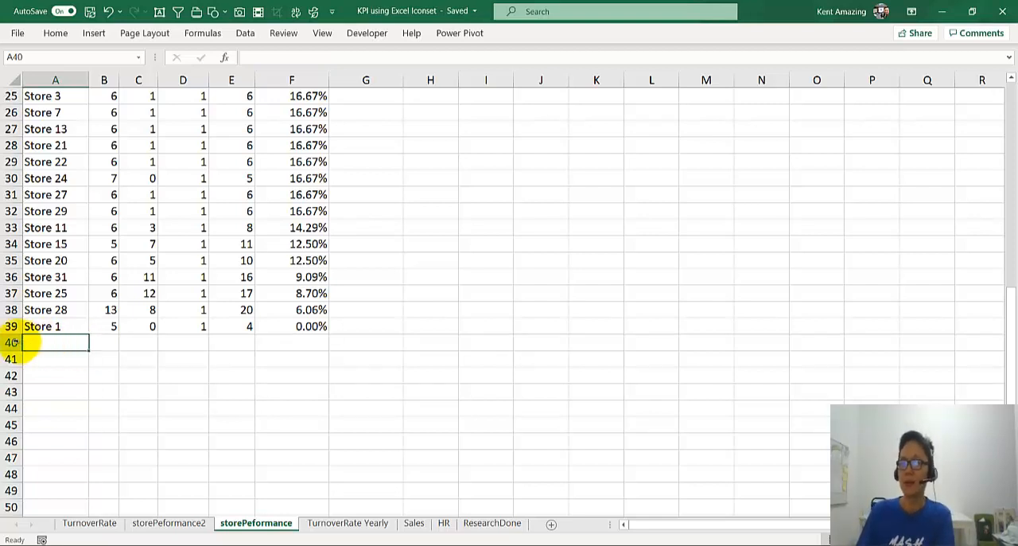
left_click(11, 342)
left_click(85, 345)
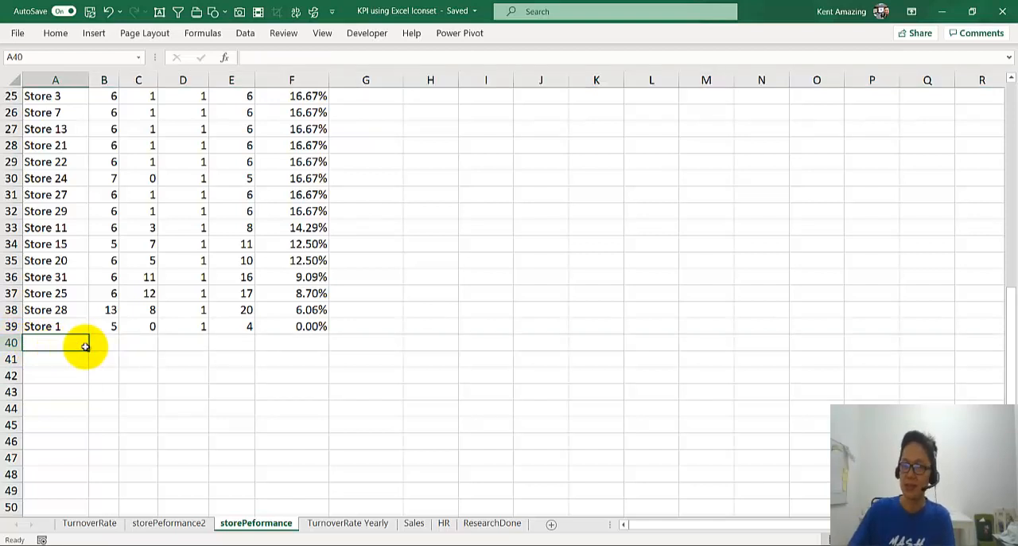
Step: Enter the label "Total Oulets" in cell A4 above the store data
key("ctrl+Home")
left_click(62, 161)
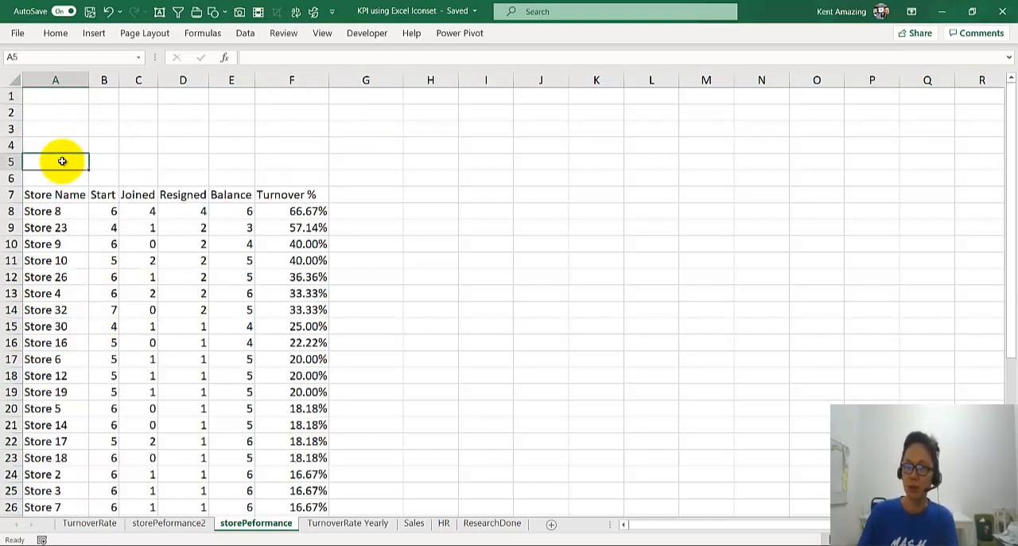
key("Up")
type("To")
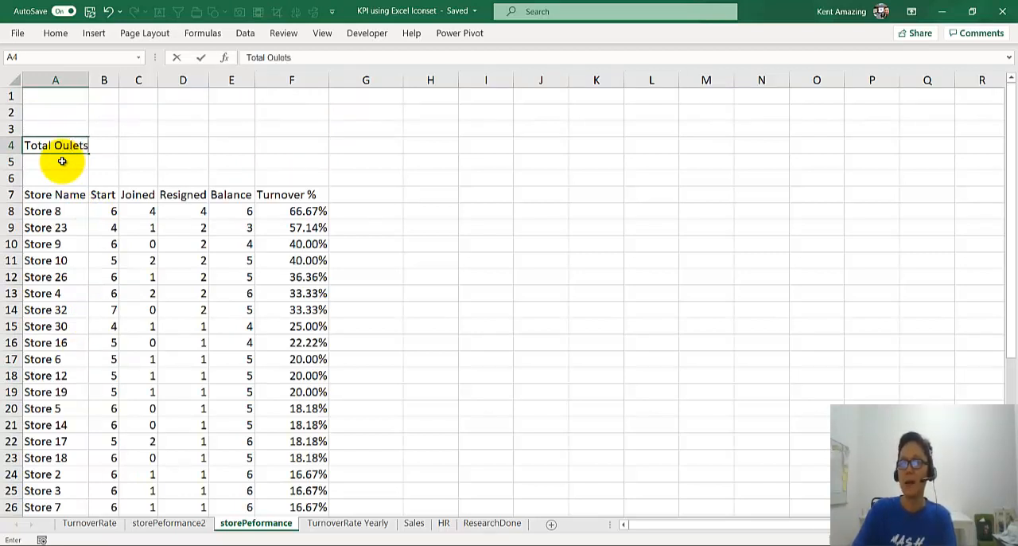
key("Return")
Step: Count the stores in cell A5 with =COUNTA(A8:A46), extending the range past the last store row
type("=cou")
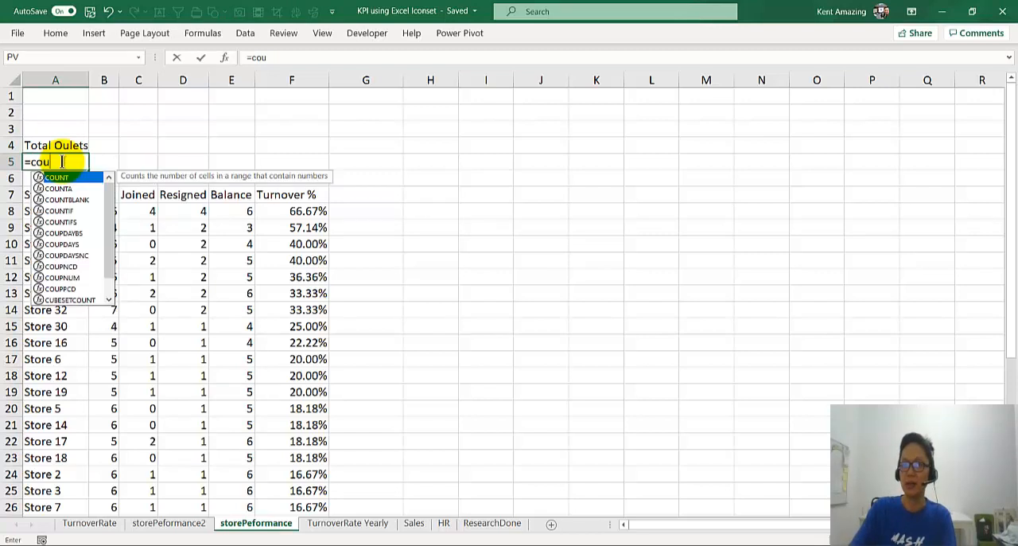
type("nta(")
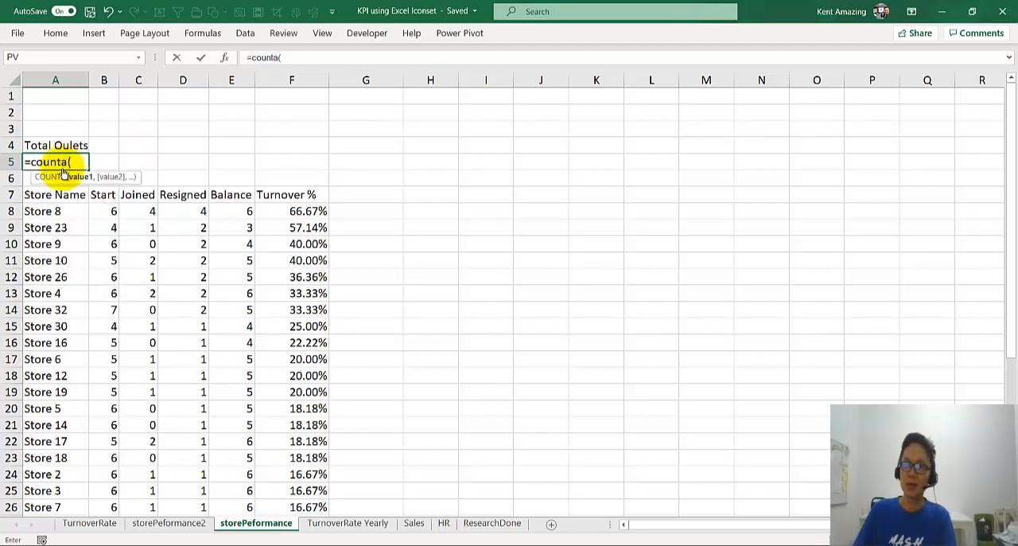
left_click(55, 211)
left_click_drag(57, 223, 47, 488)
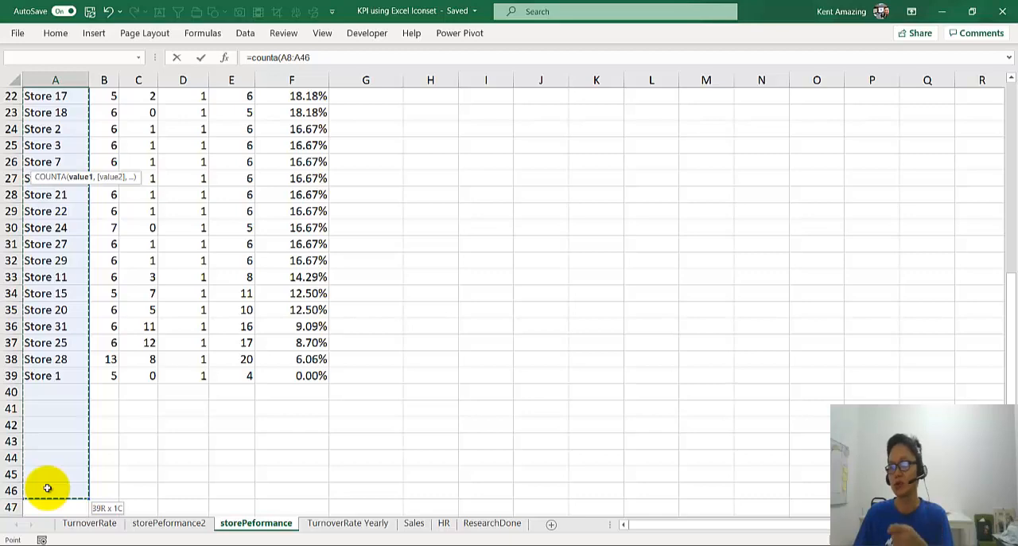
left_click_drag(46, 488, 47, 488)
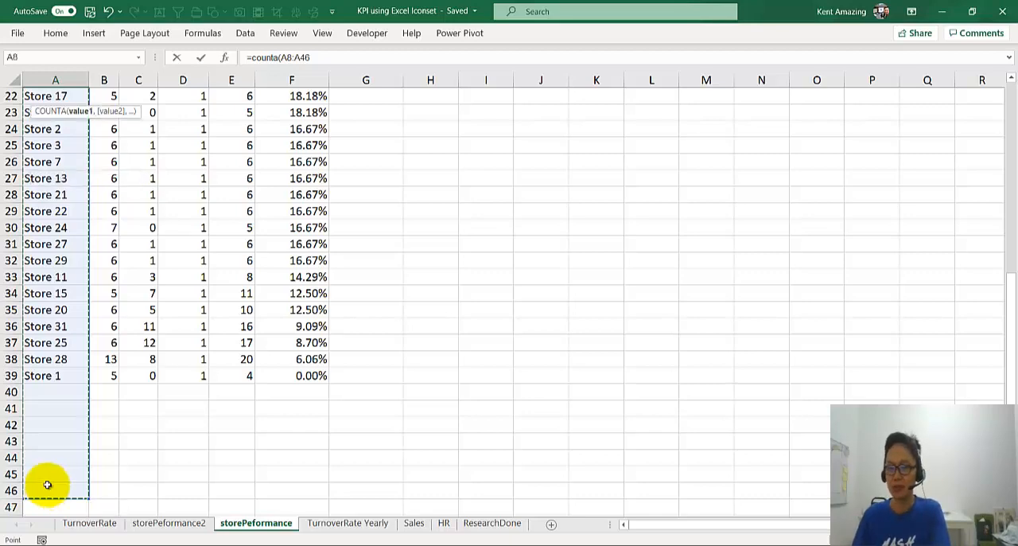
key("Return")
Step: Examine which cells the COUNTA formula in A5 covers below the last store
scroll(45, 477, "down", 6)
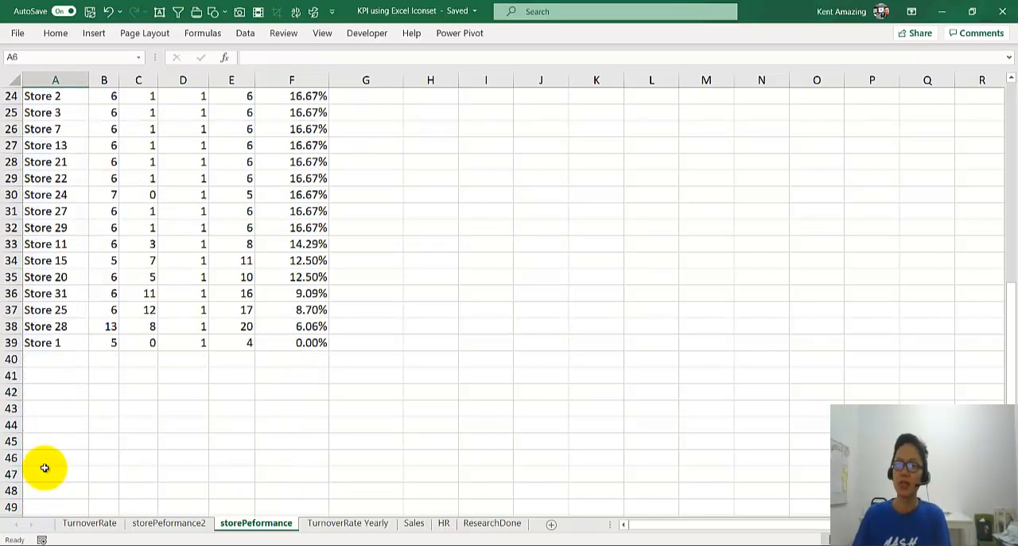
scroll(40, 445, "up", 8)
scroll(45, 207, "down", 2, "ctrl")
double_click(41, 141)
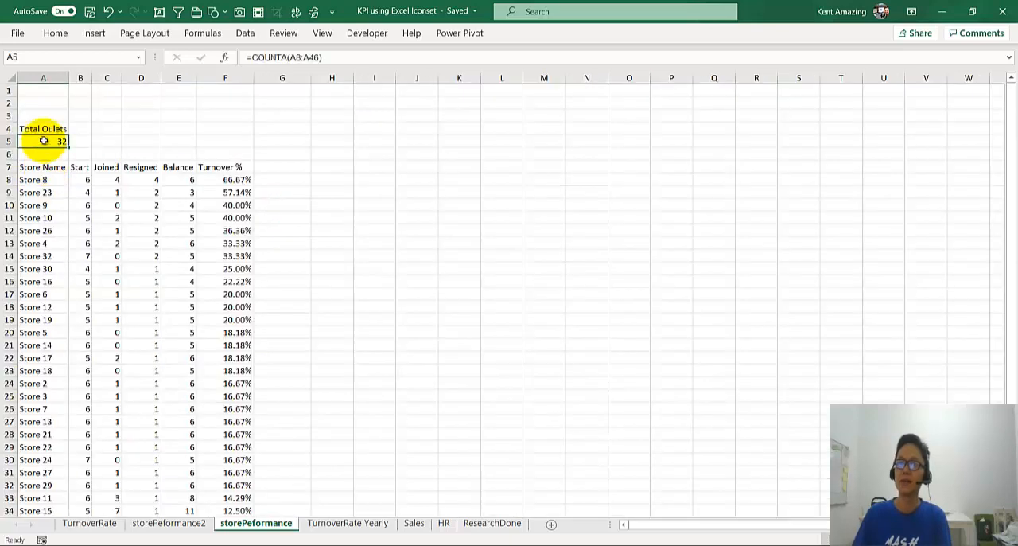
scroll(40, 339, "down", 11)
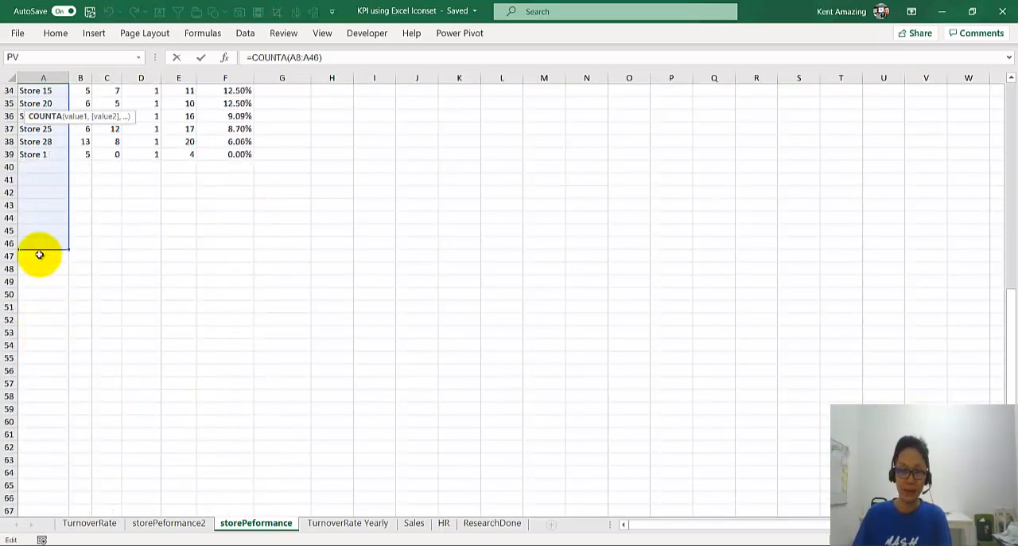
scroll(39, 239, "up", 10)
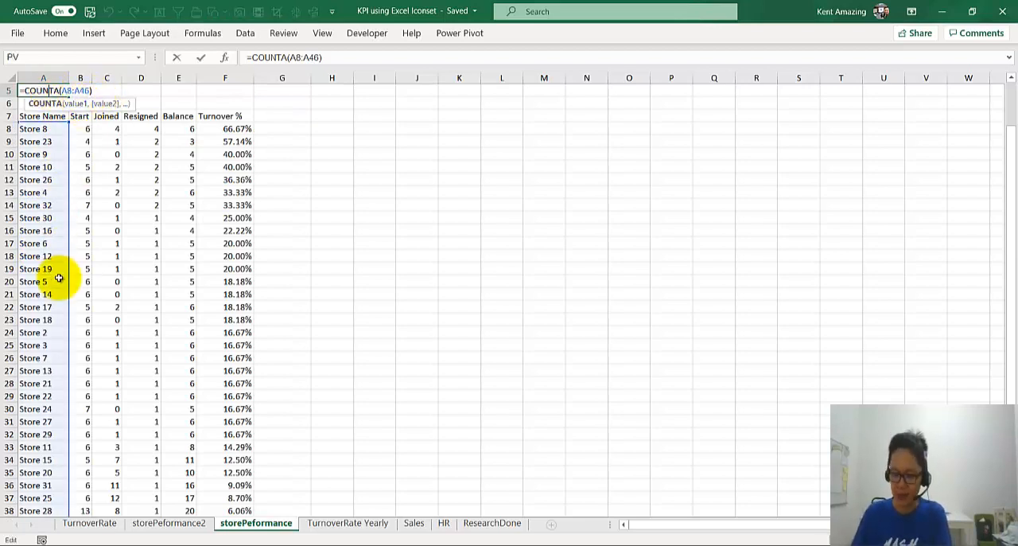
key("Return")
Step: Fill the blank range A47:F50 below the counted area with light gray
scroll(48, 433, "down", 6)
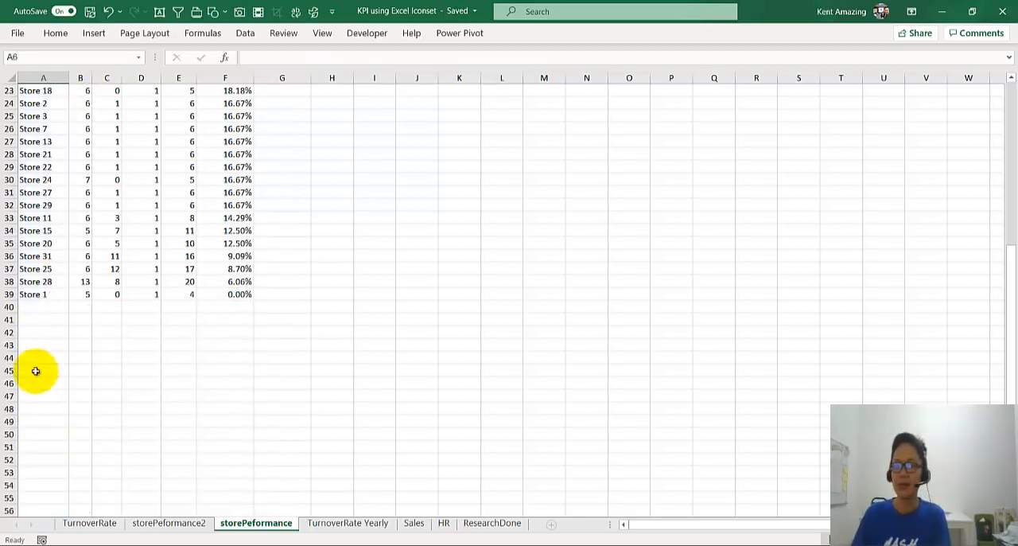
left_click_drag(34, 392, 243, 434)
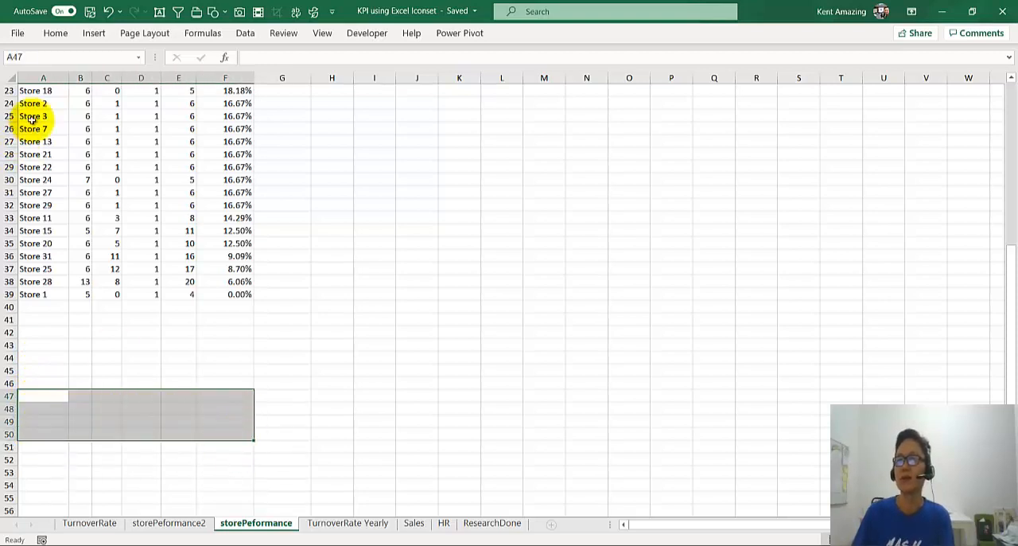
double_click(64, 36)
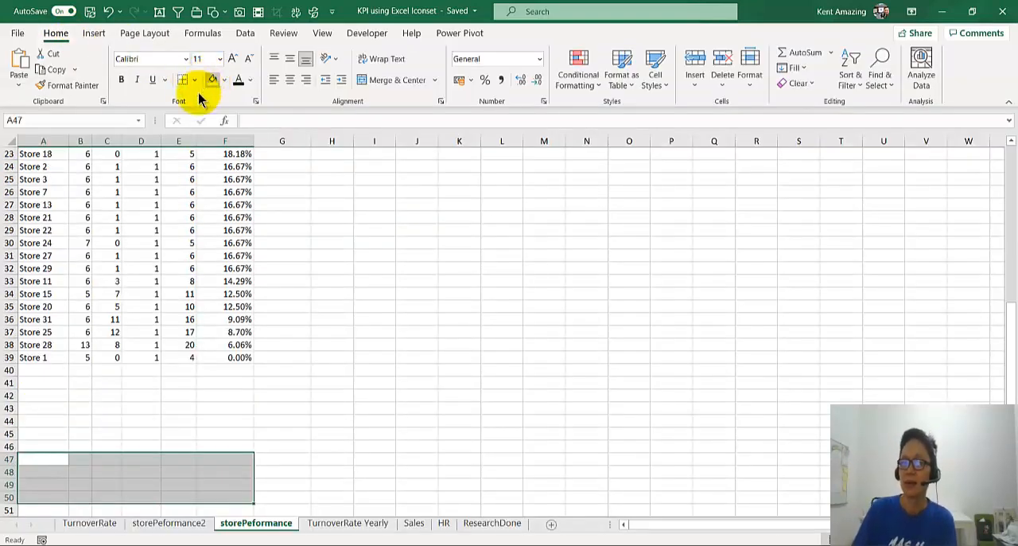
left_click(115, 318)
left_click(52, 459)
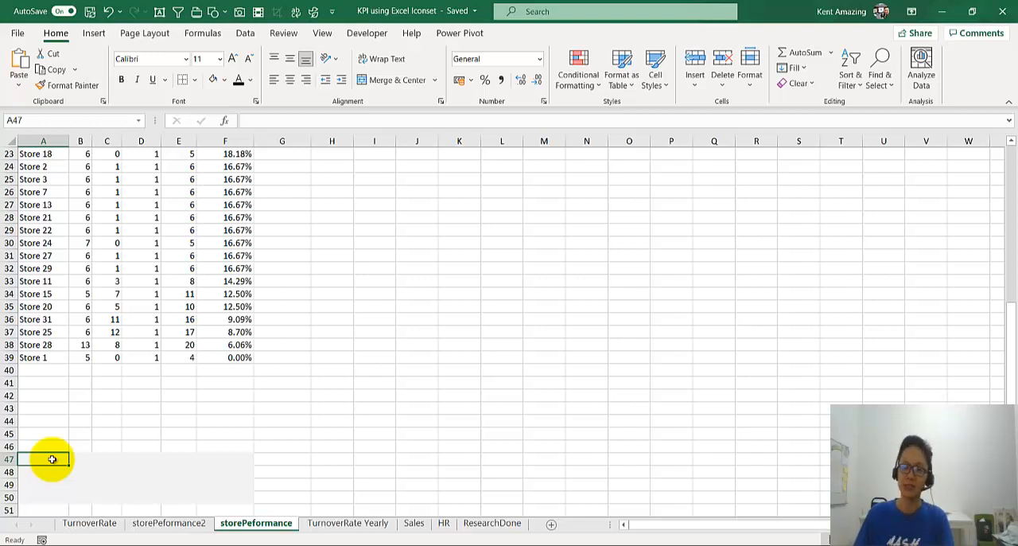
Step: Insert three blank columns before column A so the store data starts in column D
key("ctrl+Home")
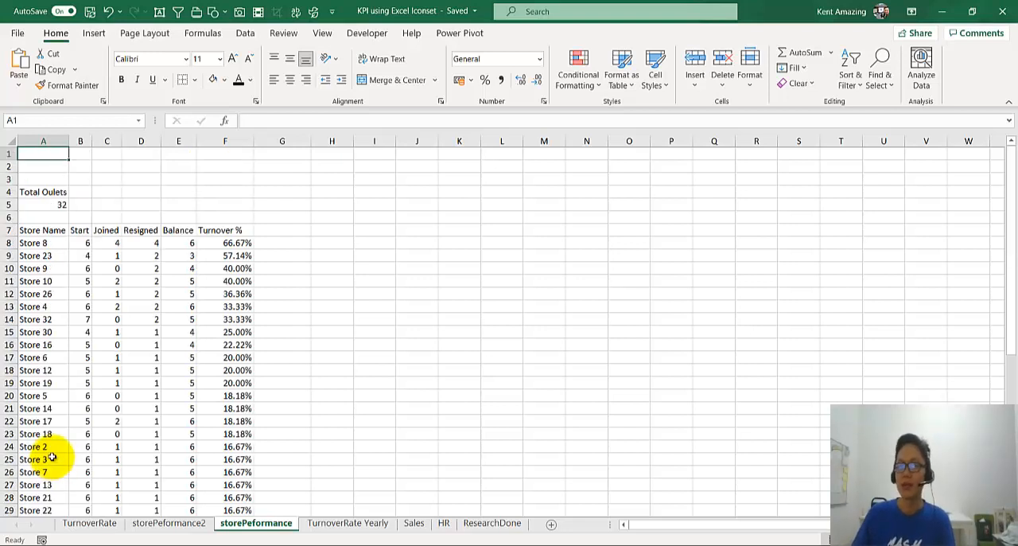
left_click_drag(43, 141, 100, 141)
right_click(101, 141)
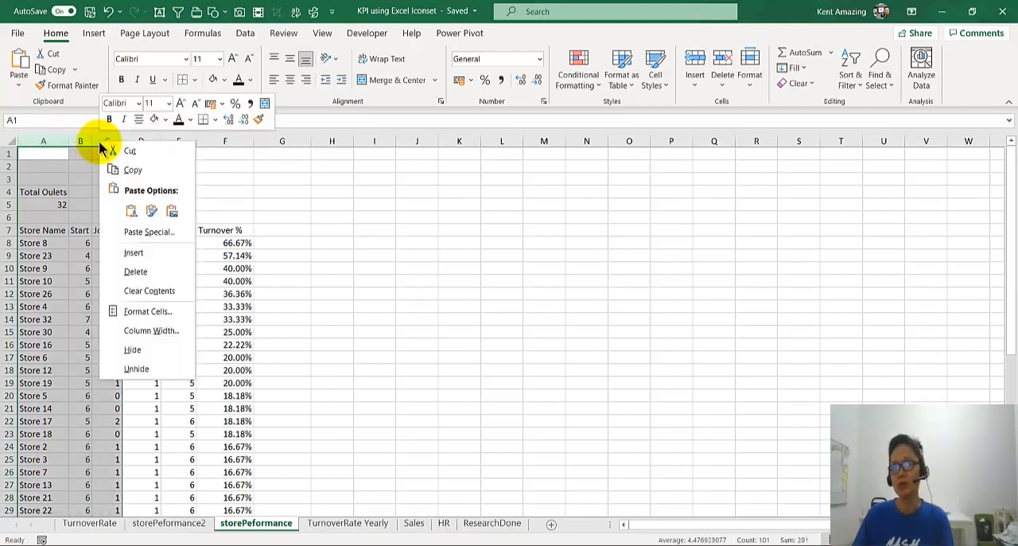
left_click(133, 253)
left_click(50, 269)
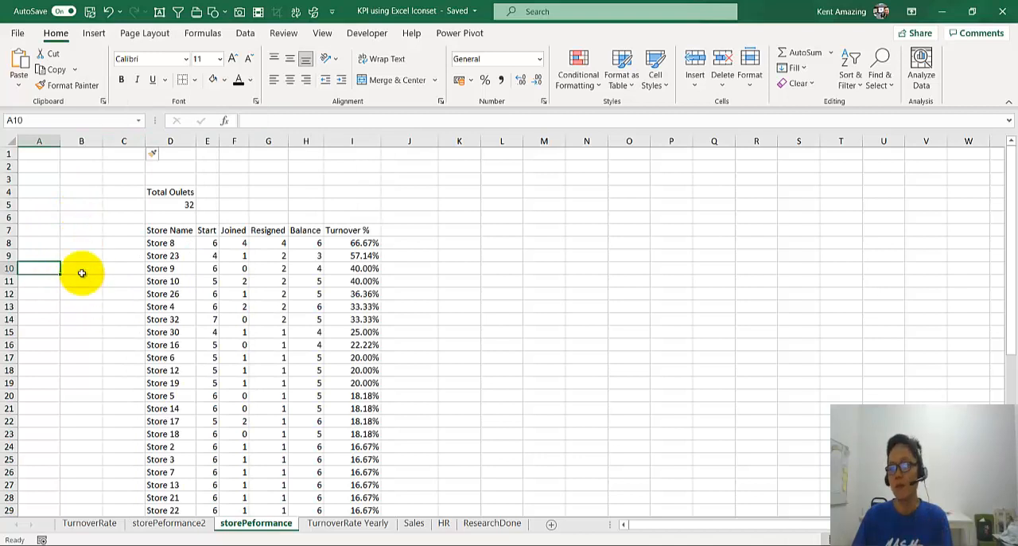
left_click(78, 246)
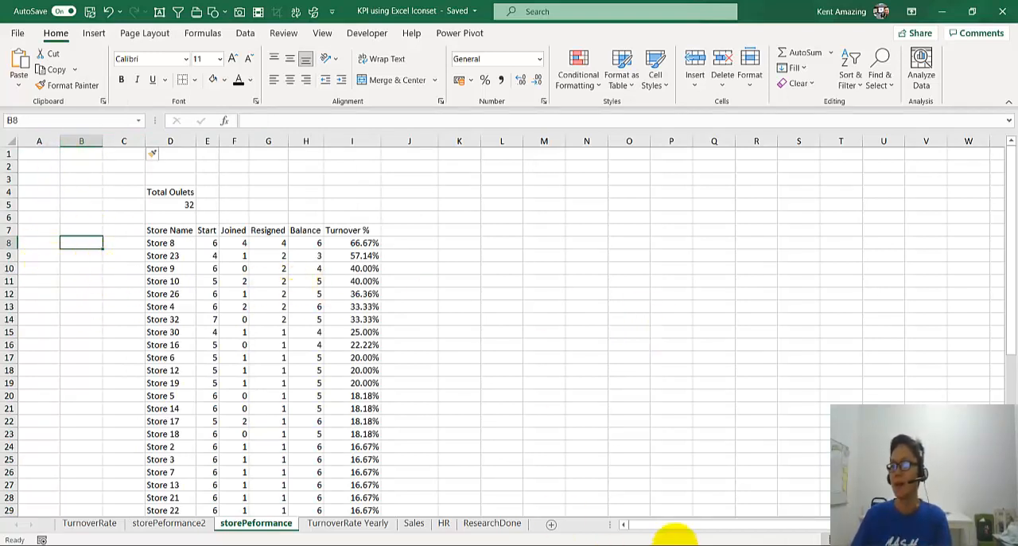
left_click_drag(233, 229, 638, 245)
left_click_drag(11, 210, 13, 214)
left_click(25, 242)
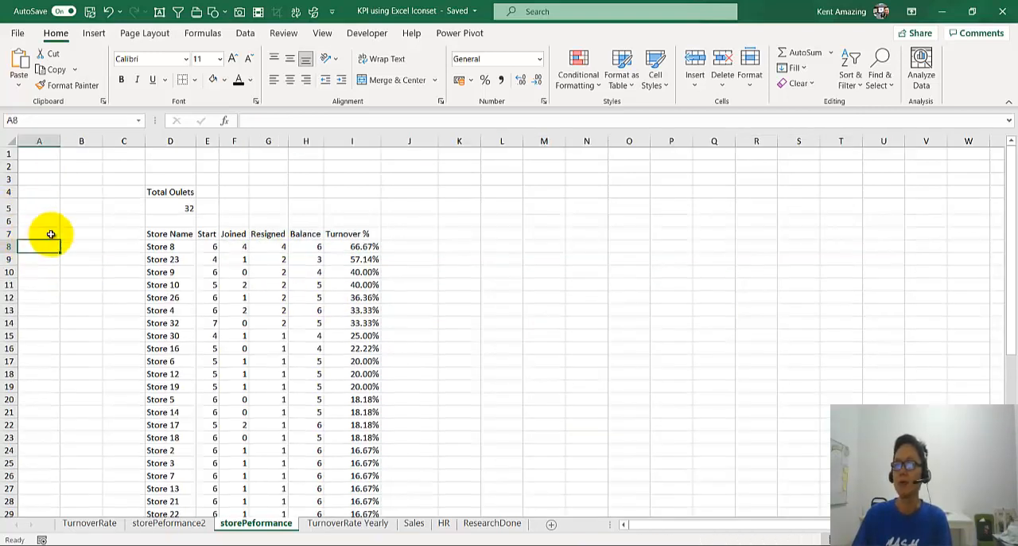
key("ctrl+z")
left_click(207, 229)
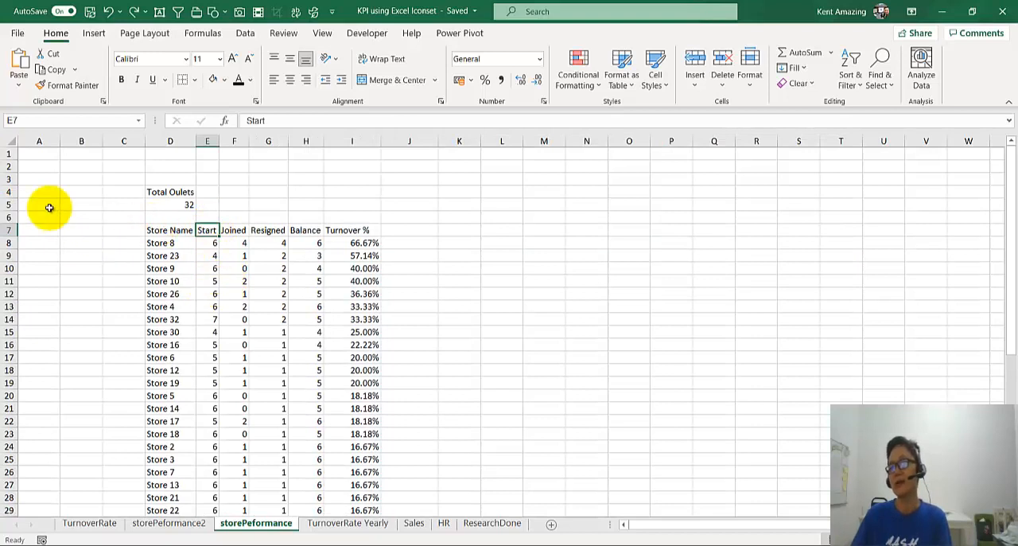
left_click(36, 158)
left_click_drag(36, 164, 114, 357)
left_click(113, 355)
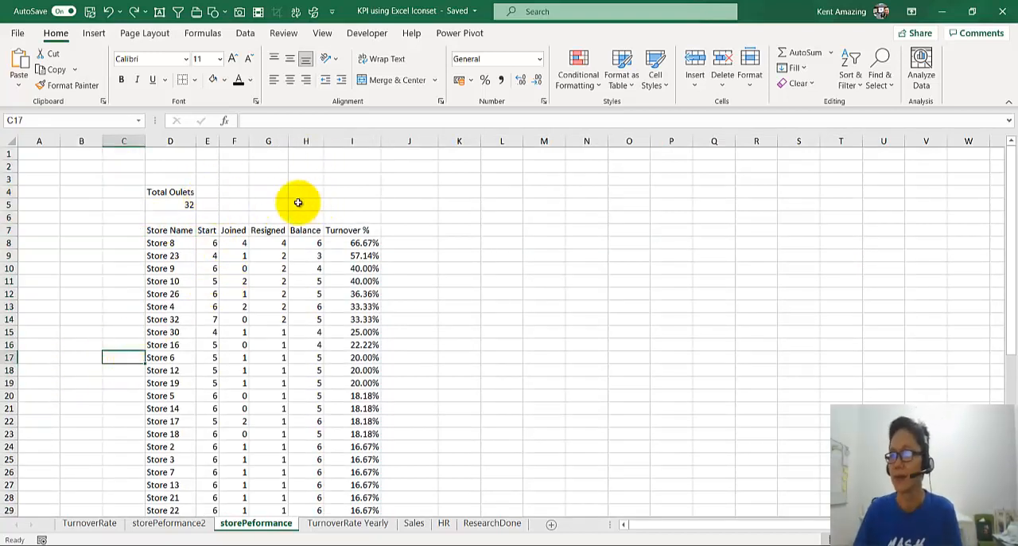
Step: Insert two blank rows at row 6, between the outlet count and the store table
right_click(3, 220)
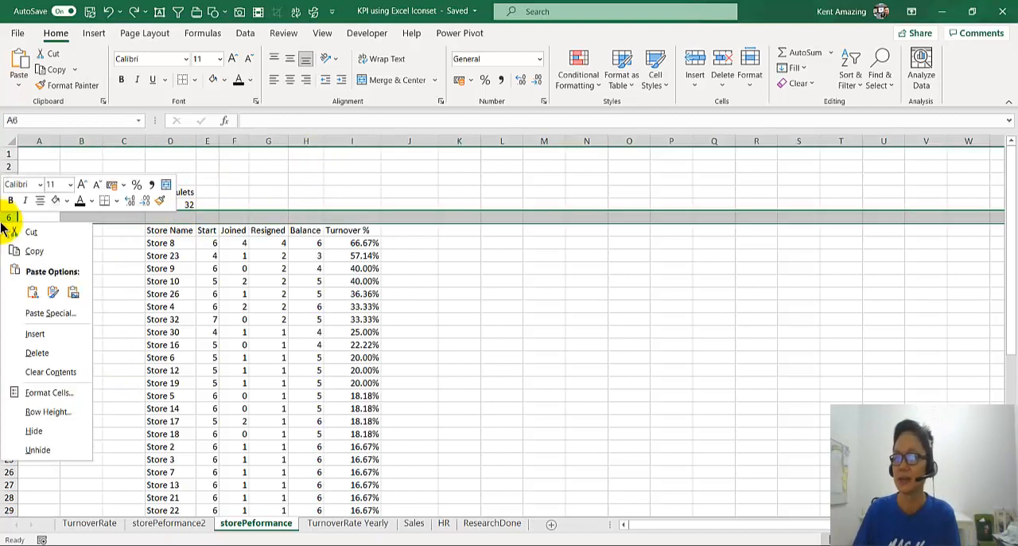
left_click(29, 334)
left_click(223, 213)
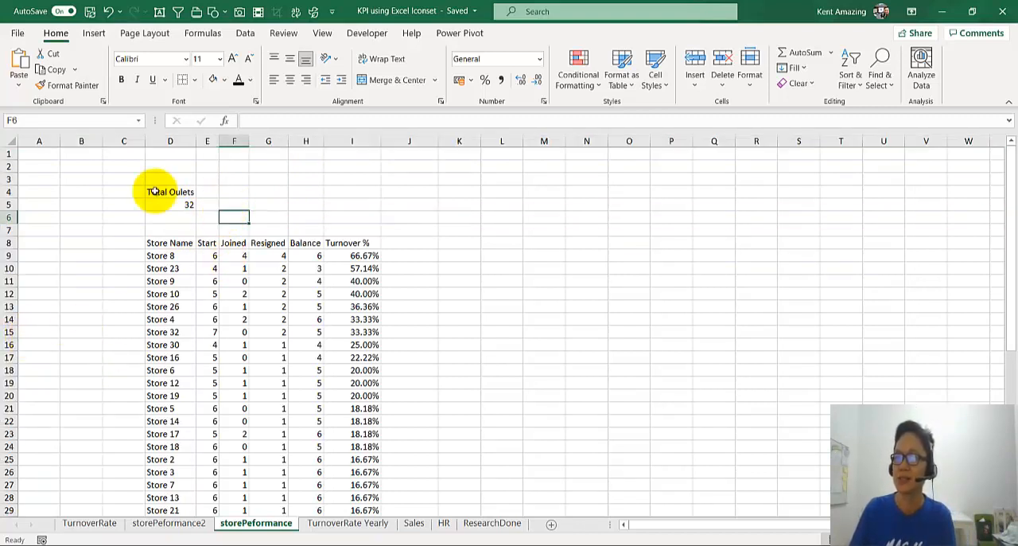
mouse_move(150, 192)
left_mouse_down()
mouse_move(158, 203)
mouse_move(161, 192)
left_mouse_up()
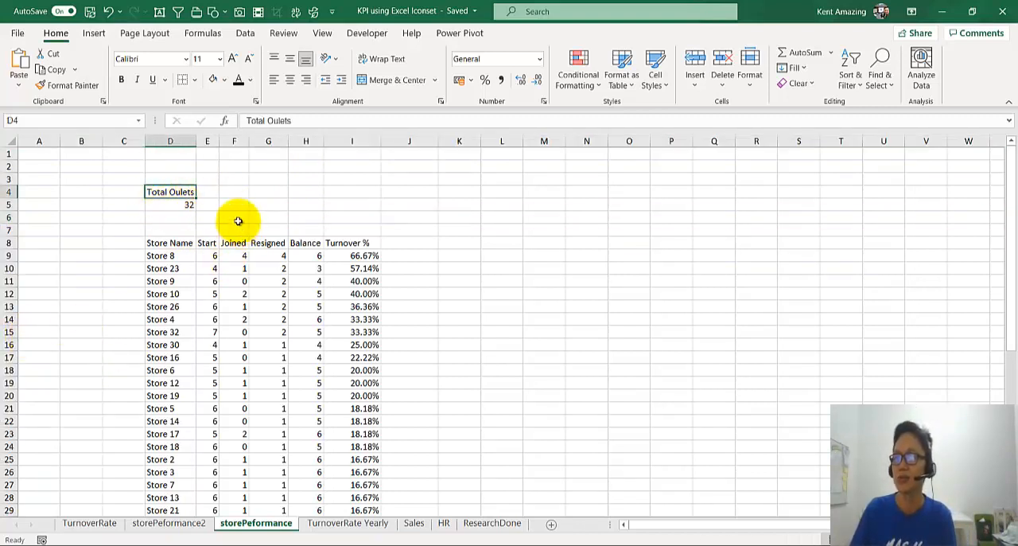
left_click(206, 218)
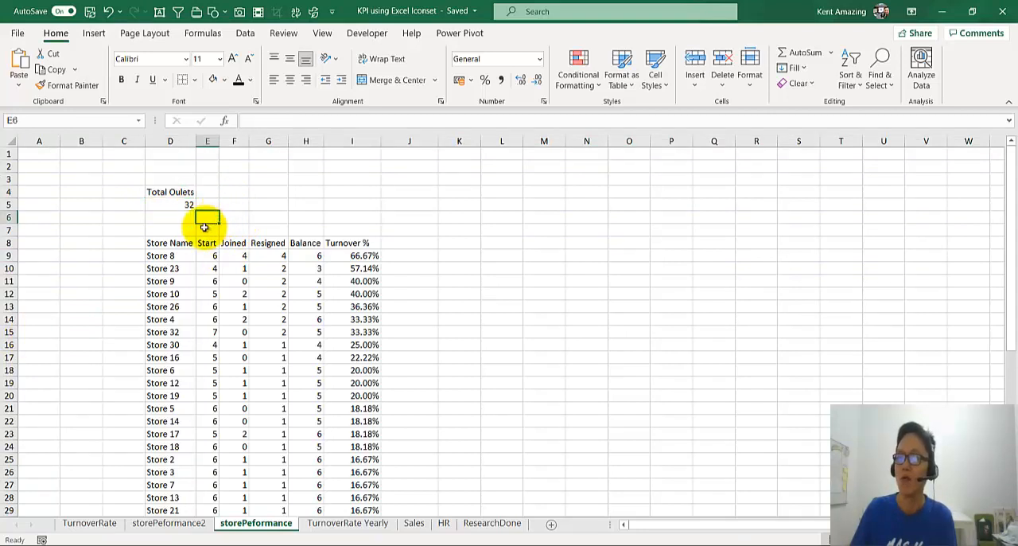
right_click(17, 218)
left_click(44, 330)
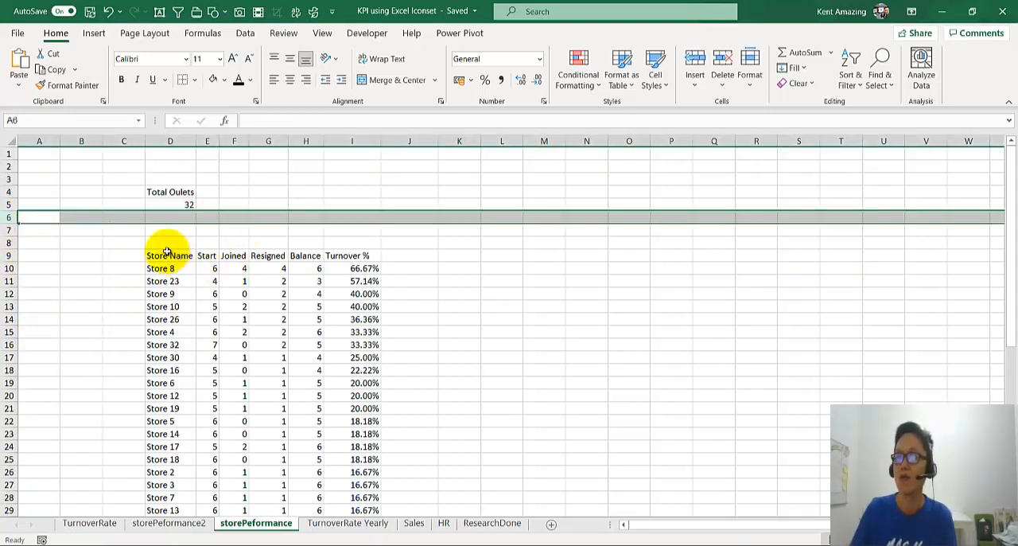
left_click(203, 228)
Step: Total the Start column in cell E7, above its header, with =SUM(E10:E46)
scroll(234, 267, "up", 2, "ctrl")
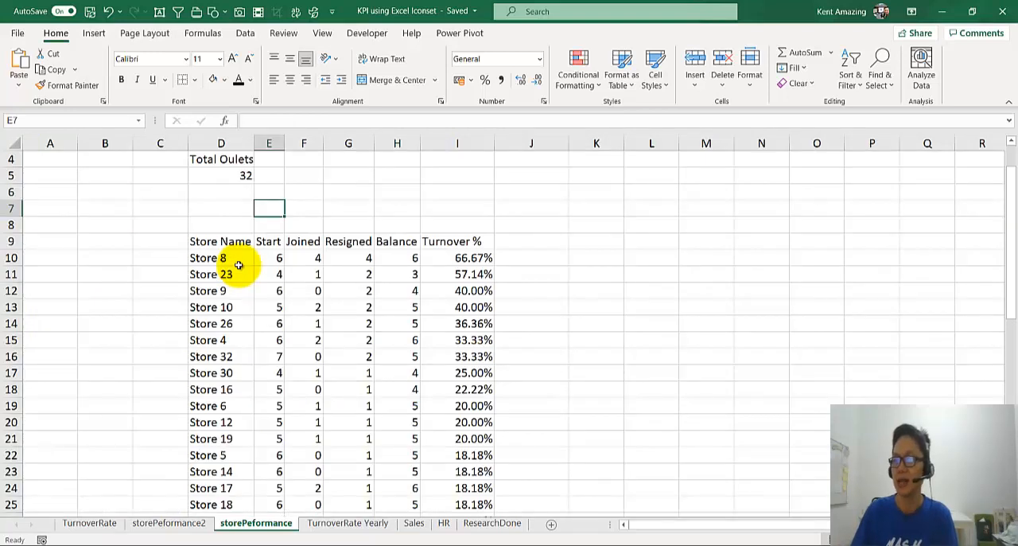
scroll(239, 265, "up", 1)
left_click(399, 253)
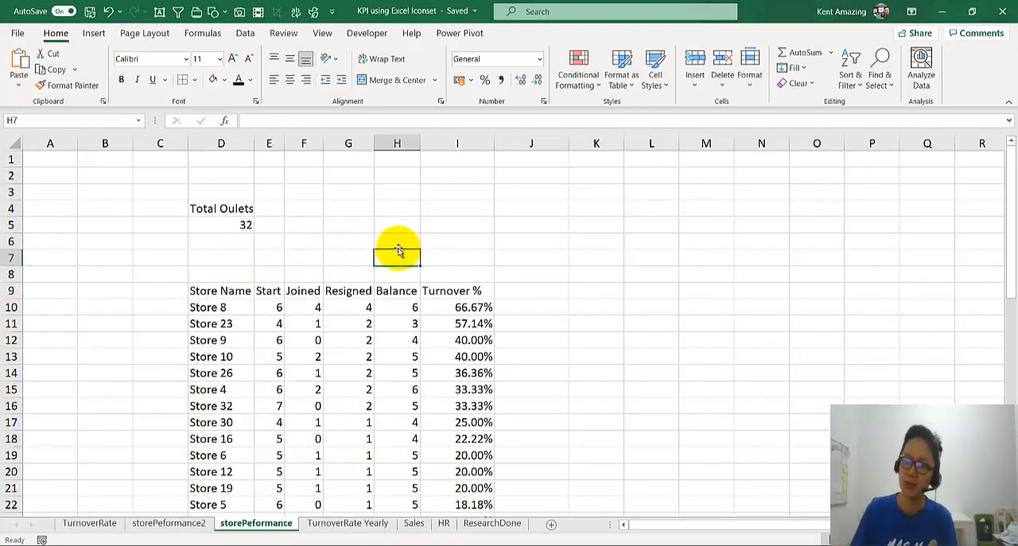
left_click(265, 254)
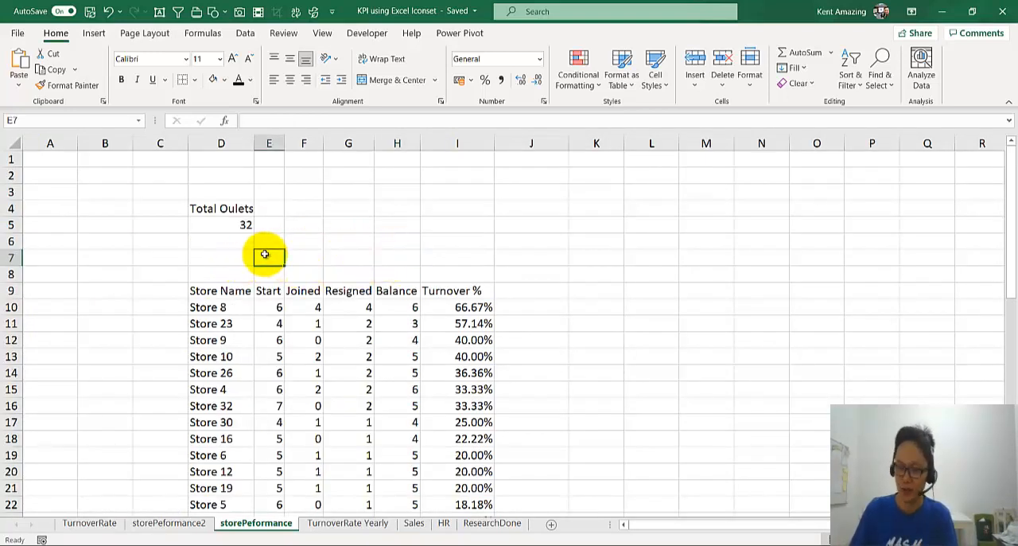
type("=sum(")
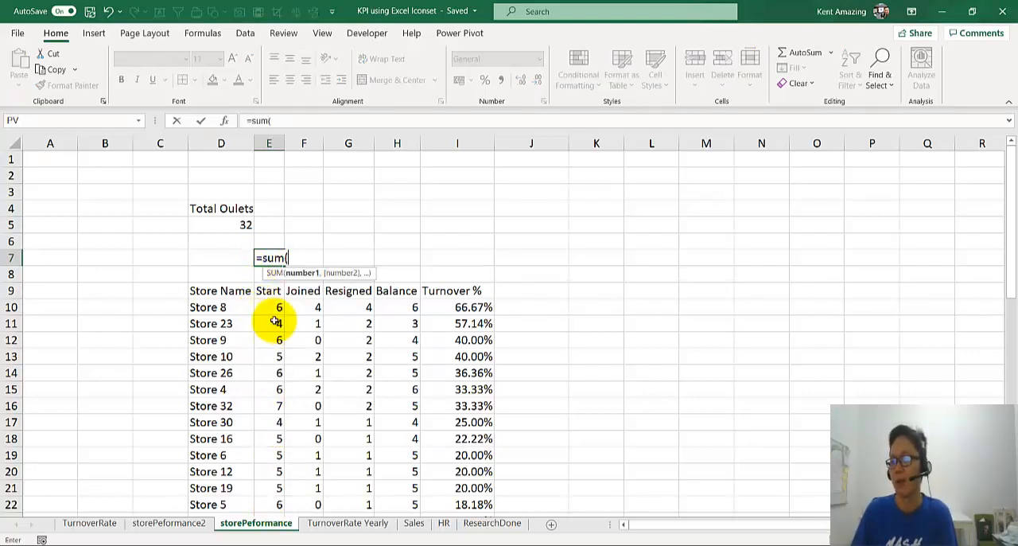
left_click_drag(271, 309, 274, 357)
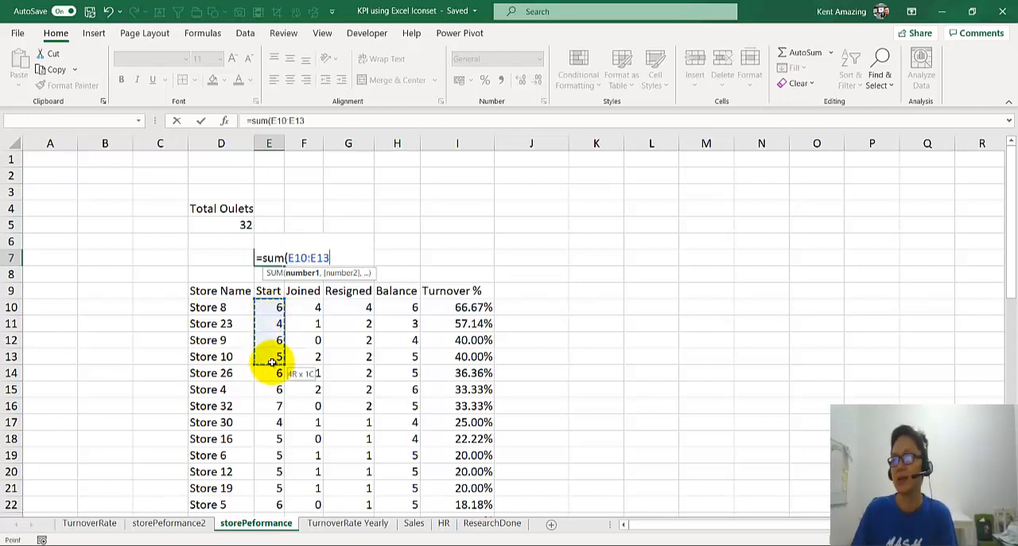
left_click(292, 120)
key("ctrl+shift+Down")
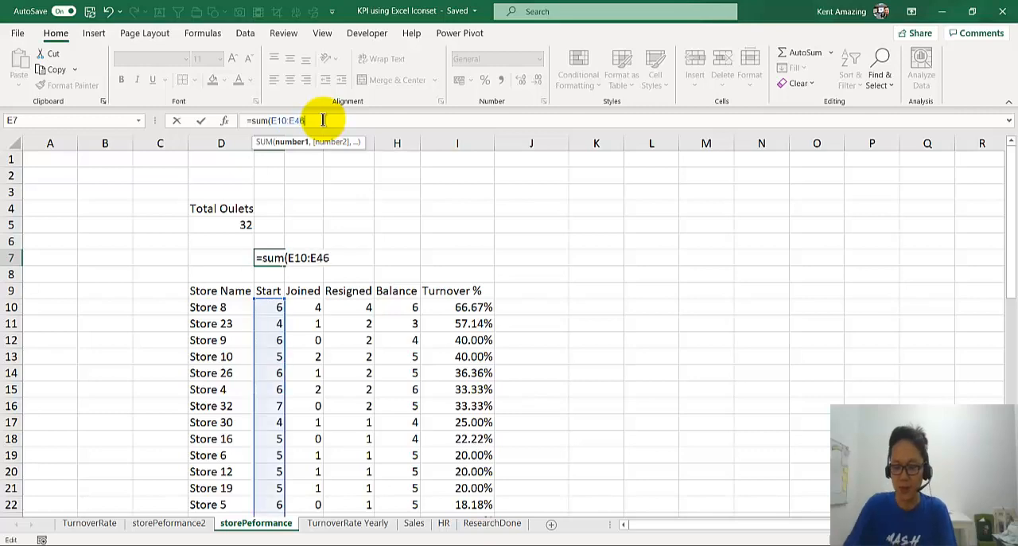
key("Return")
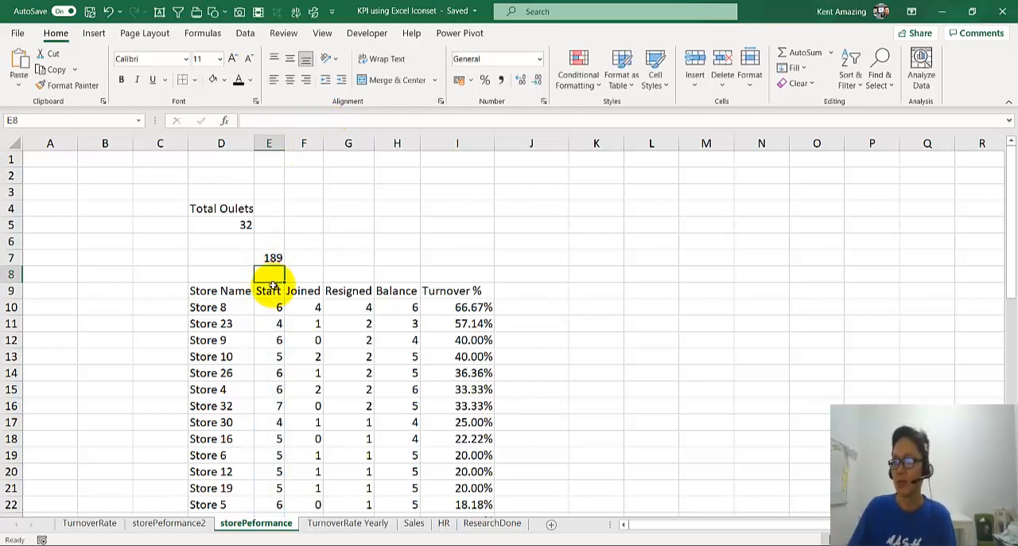
Step: Extend the SUM range in E7 to E10:E48 and compare it with the COUNTA range in D5
double_click(275, 257)
scroll(271, 312, "down", 13)
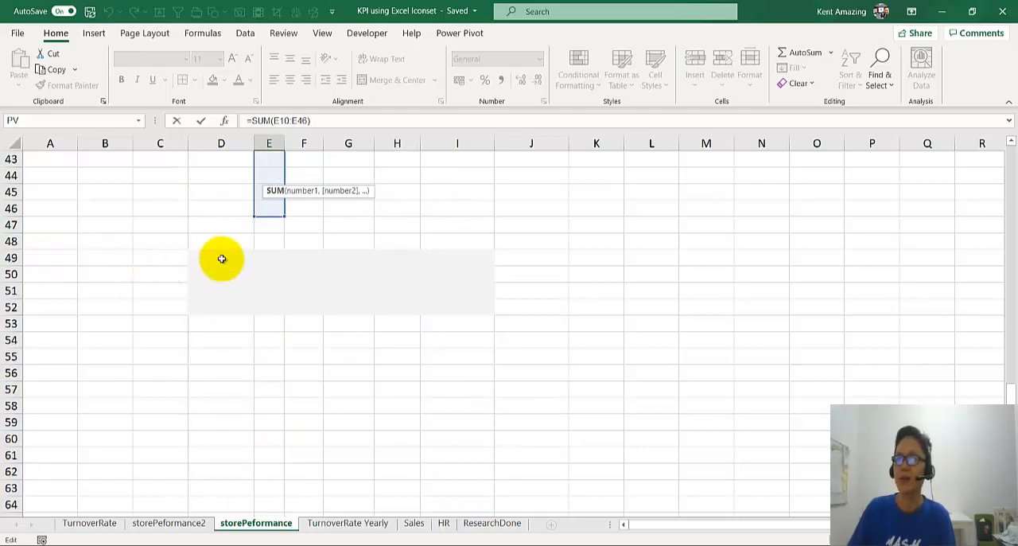
scroll(222, 259, "up", 3)
scroll(223, 258, "up", 11)
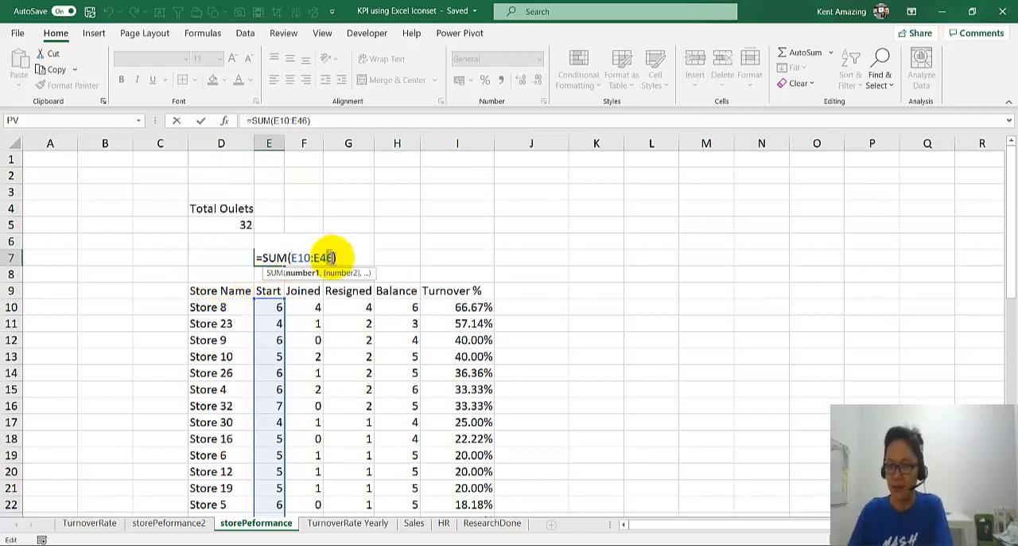
key("Return")
left_click(220, 225)
double_click(220, 225)
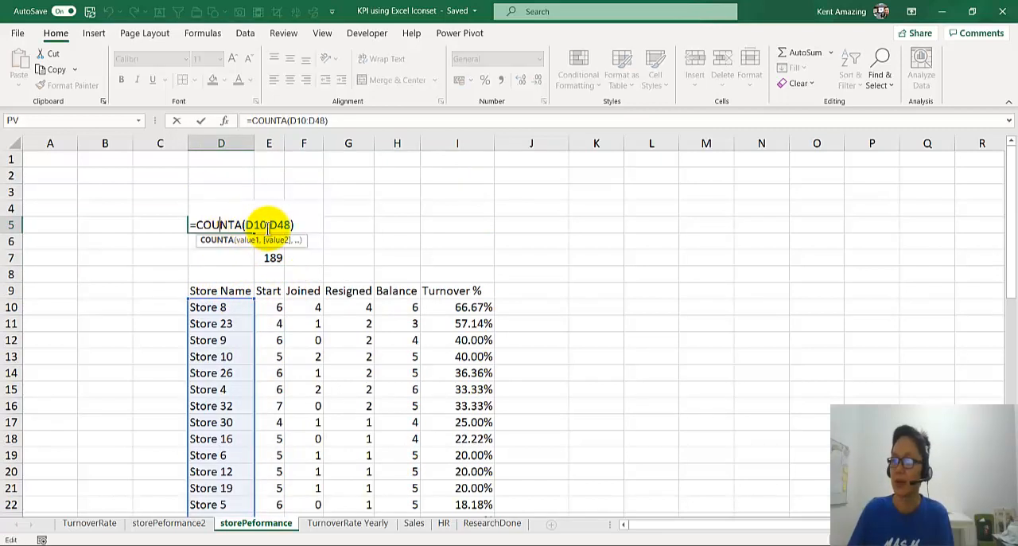
key("Return")
Step: Copy the Start total formula from E7 to H7 to total the Balance column
left_click(275, 263)
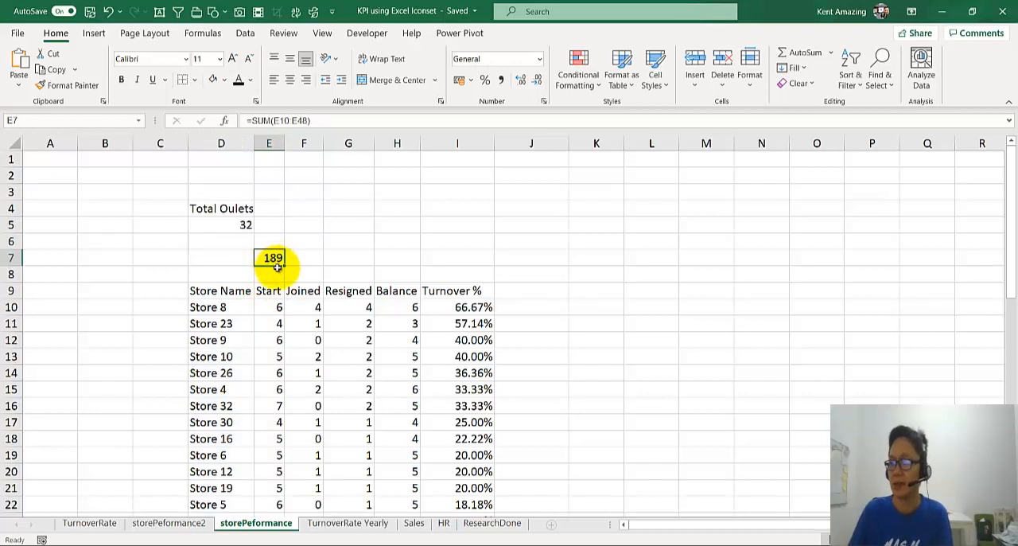
key("ctrl+c")
left_click(379, 257)
key("ctrl+v")
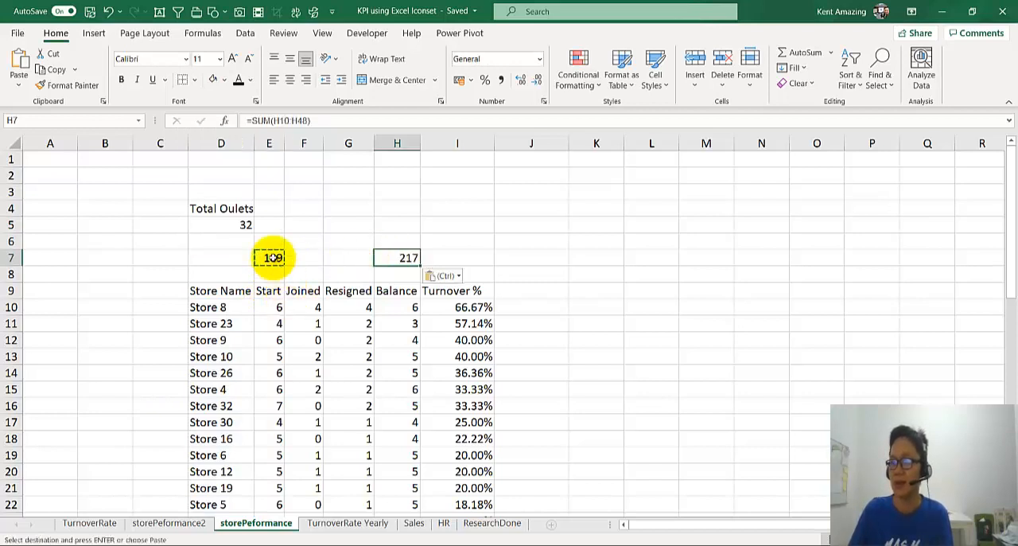
key("Up")
left_click(267, 263)
key("Escape")
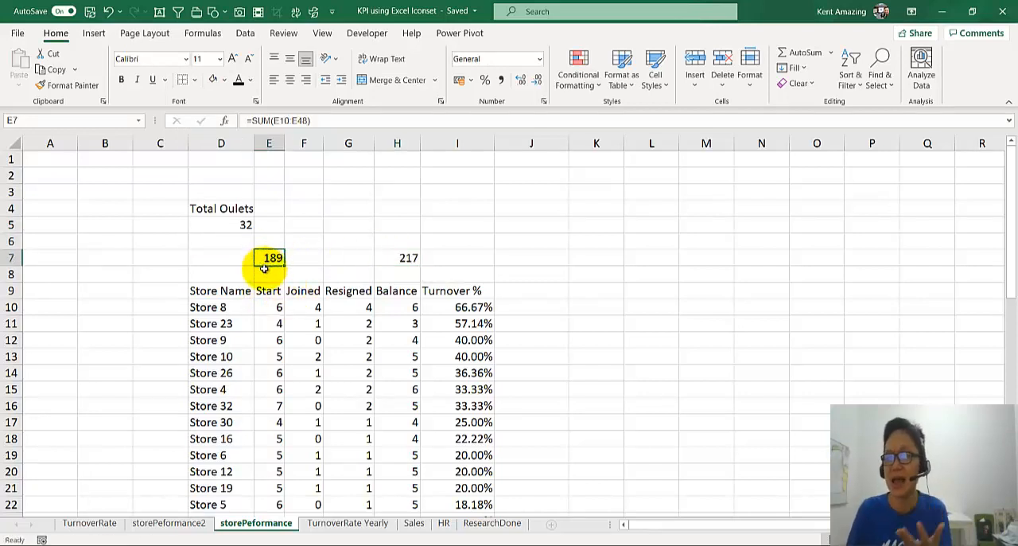
left_click(609, 185)
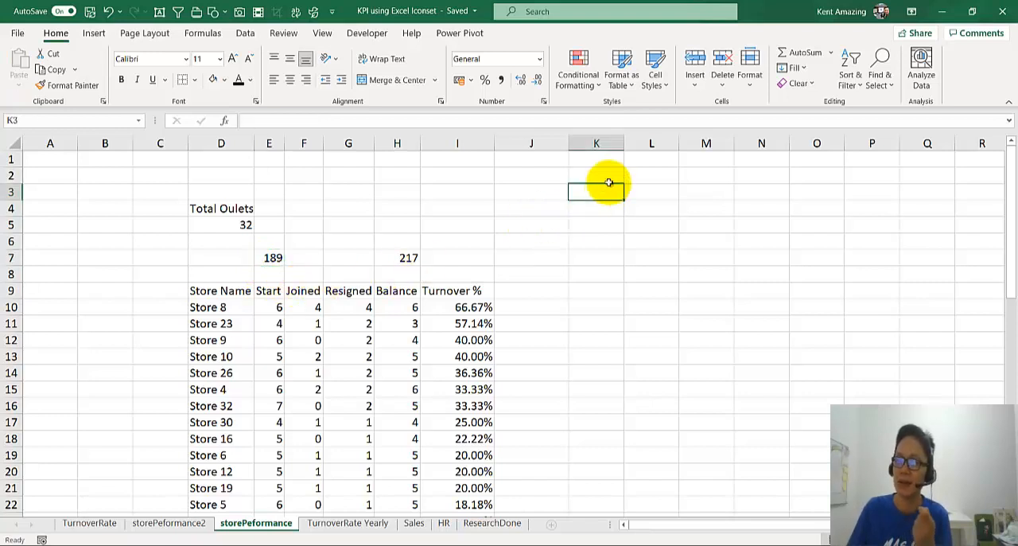
left_click(609, 176)
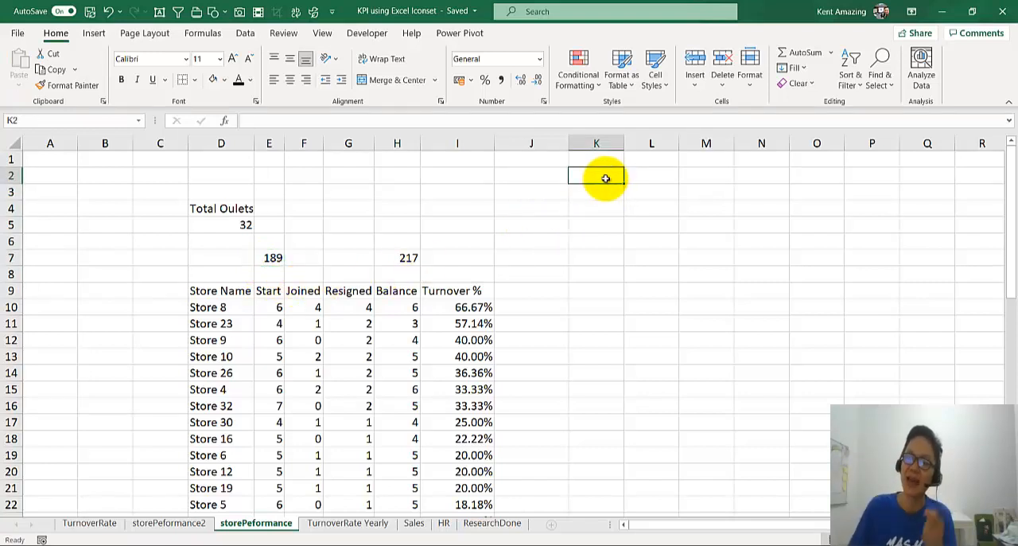
Step: Enter the label "Total workforce" in cell D7 beside the Start total
left_click(269, 259)
left_click(201, 259)
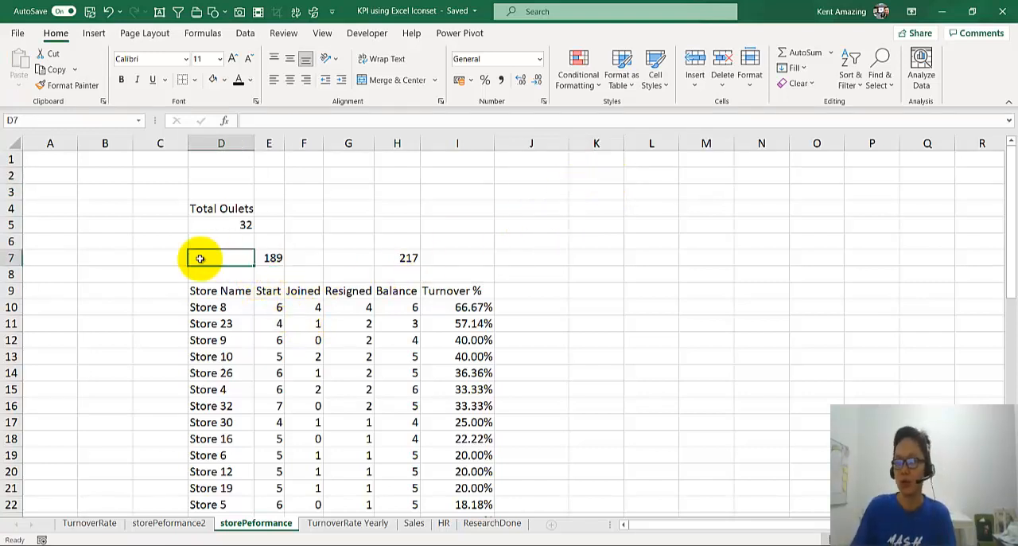
type("Total workforce")
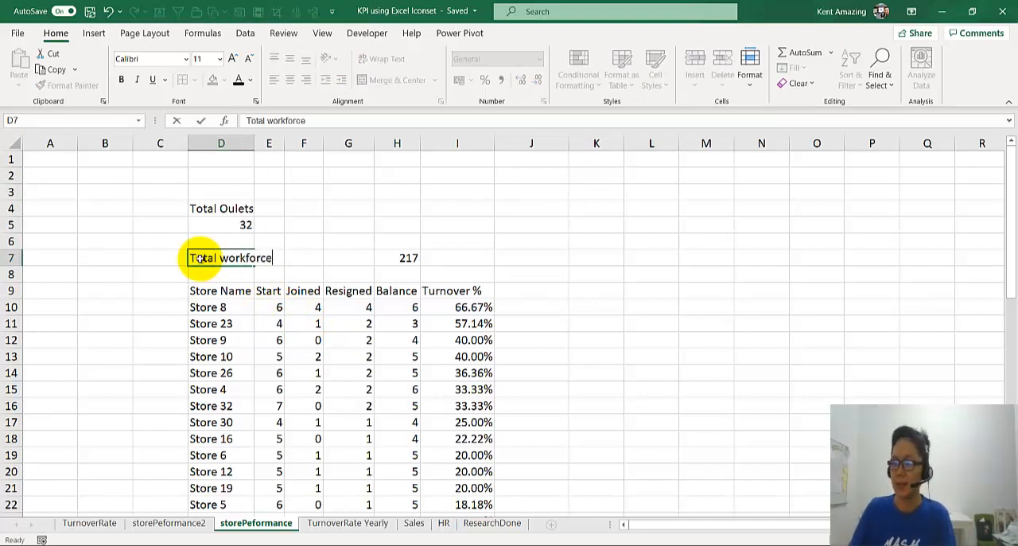
key("Return")
Step: Calculate the workforce's relative change in cell I7 with =(H7-E7)/E7
left_click(263, 257)
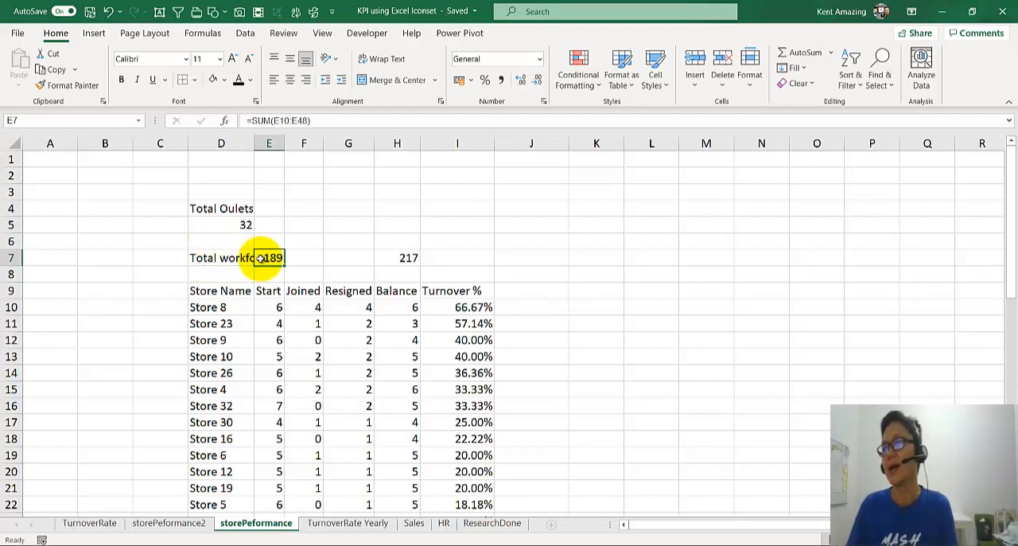
left_click(401, 258)
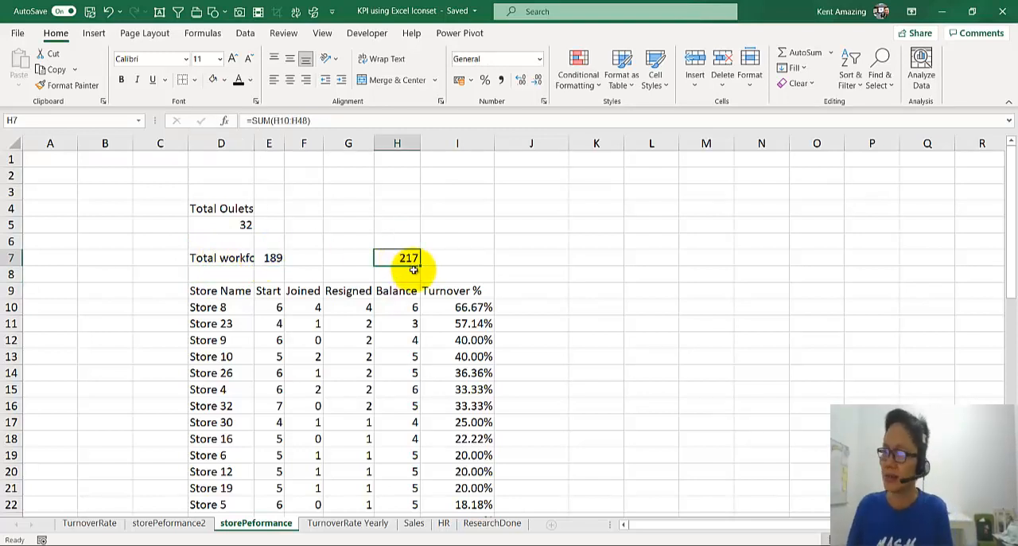
left_click(454, 260)
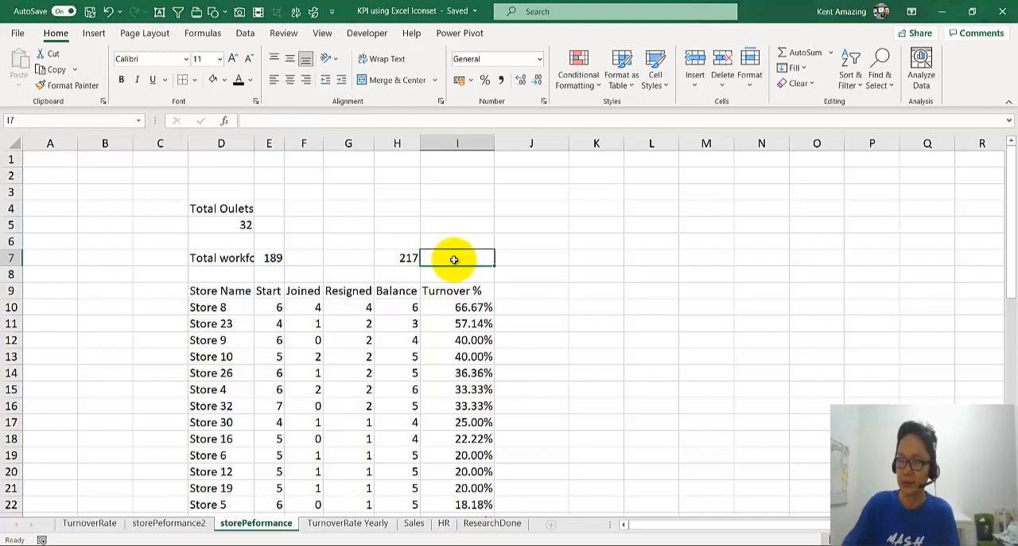
type("=(H7")
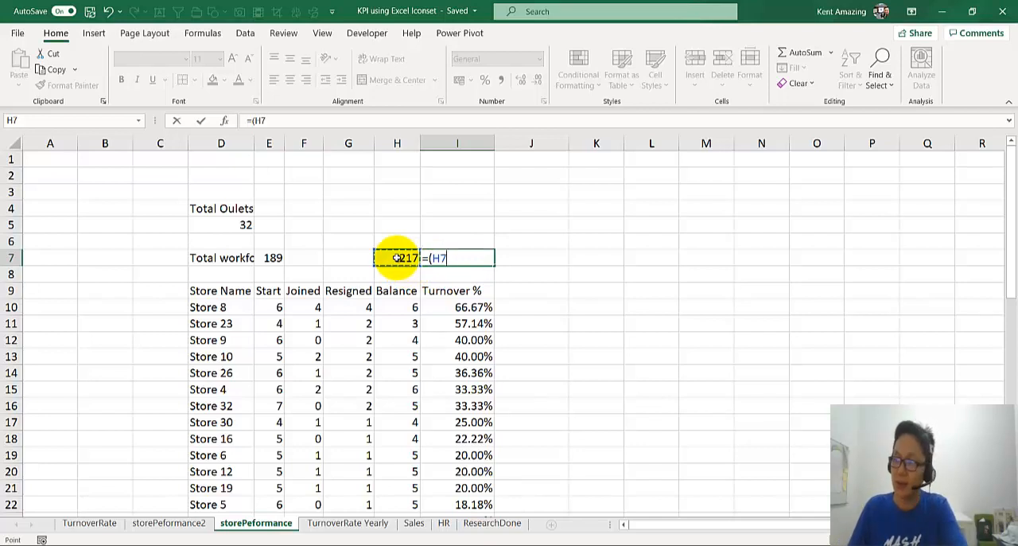
type("-")
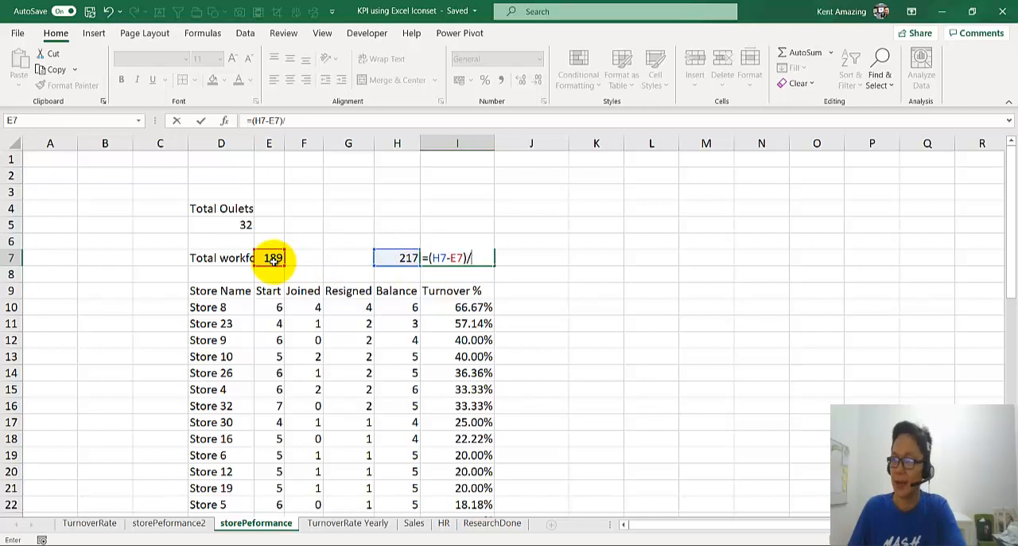
key("Return")
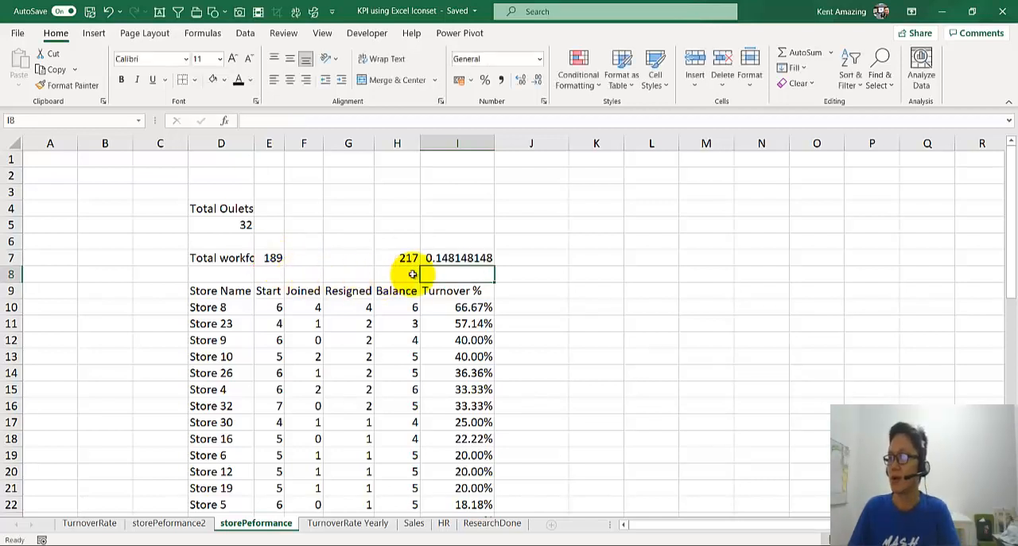
Step: Format the workforce change in I7 as a one-decimal percentage and fill the E7 total formula across F7:G7
left_click(455, 257)
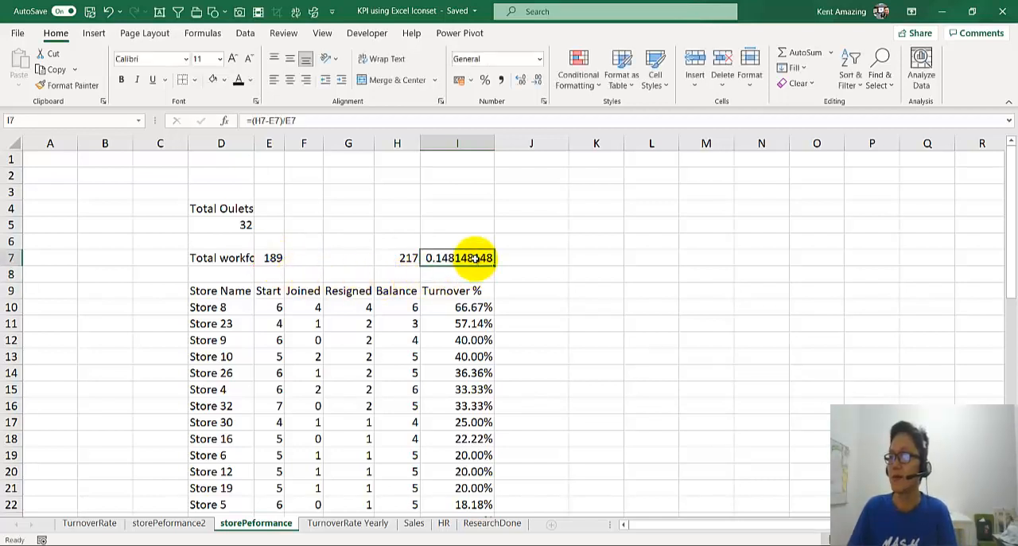
left_click(485, 79)
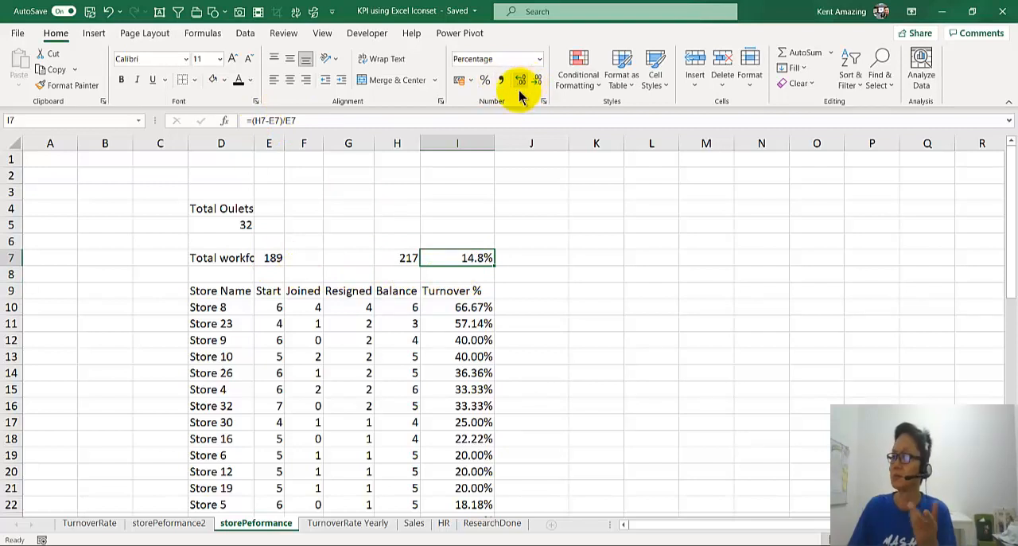
left_click(293, 263)
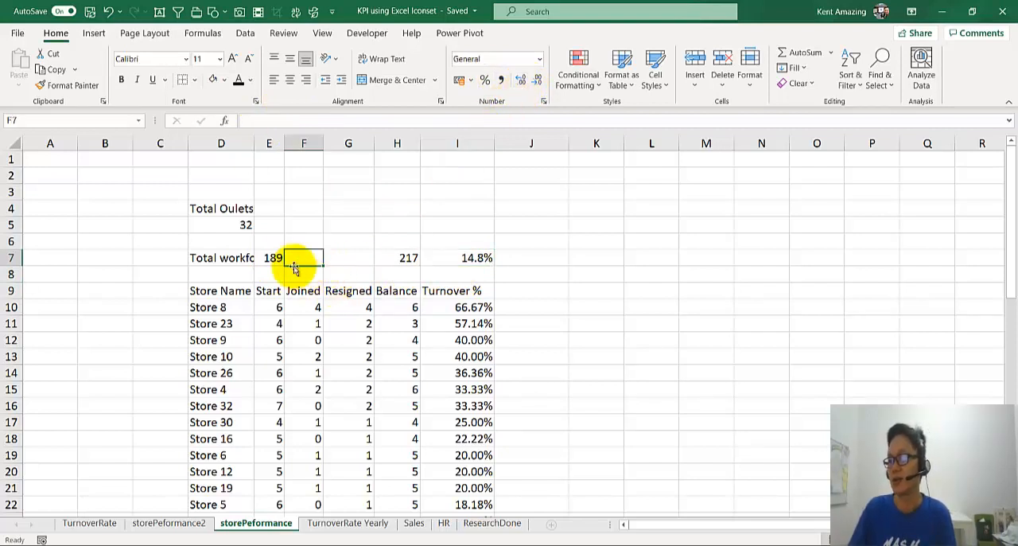
left_click(279, 259)
left_click_drag(284, 264, 352, 261)
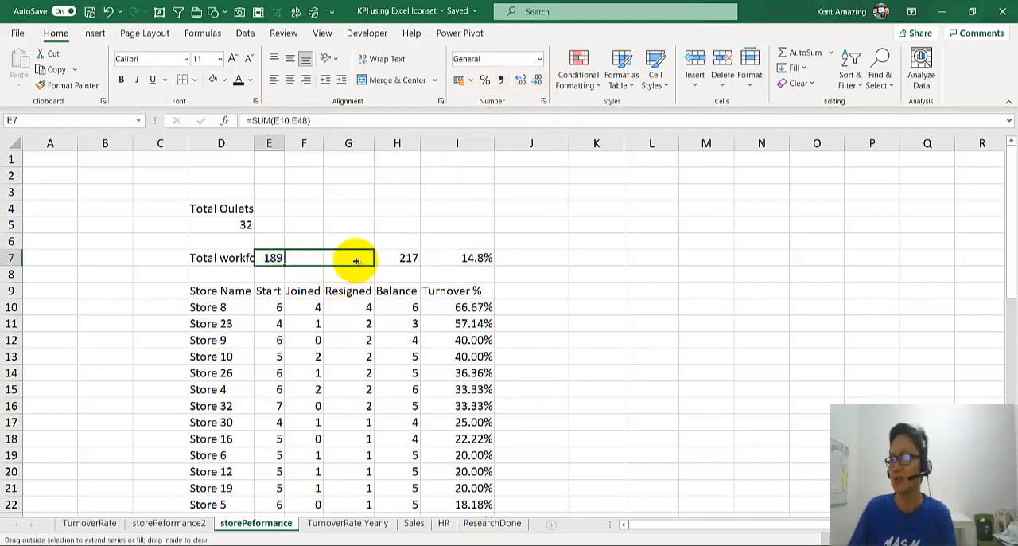
left_click(317, 261)
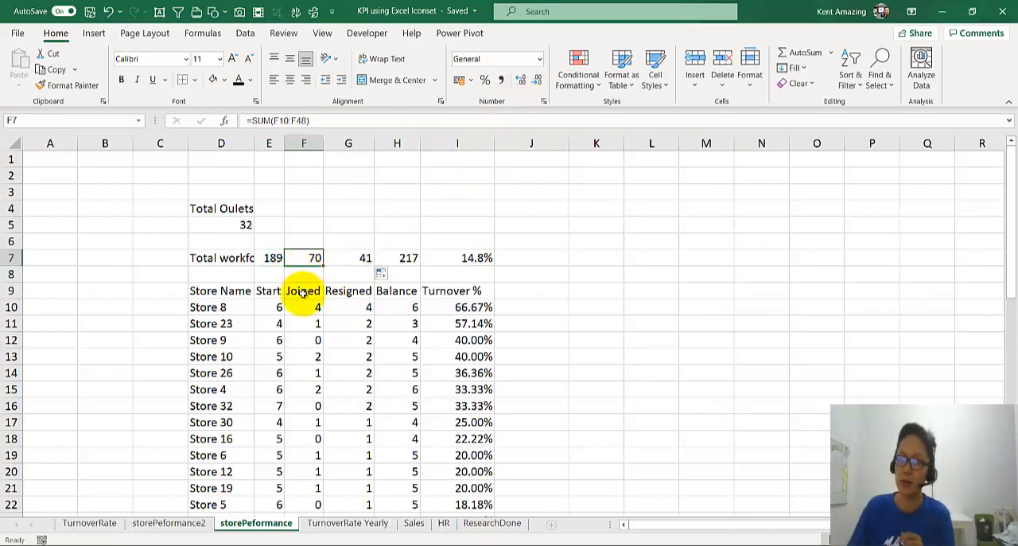
left_click(347, 261)
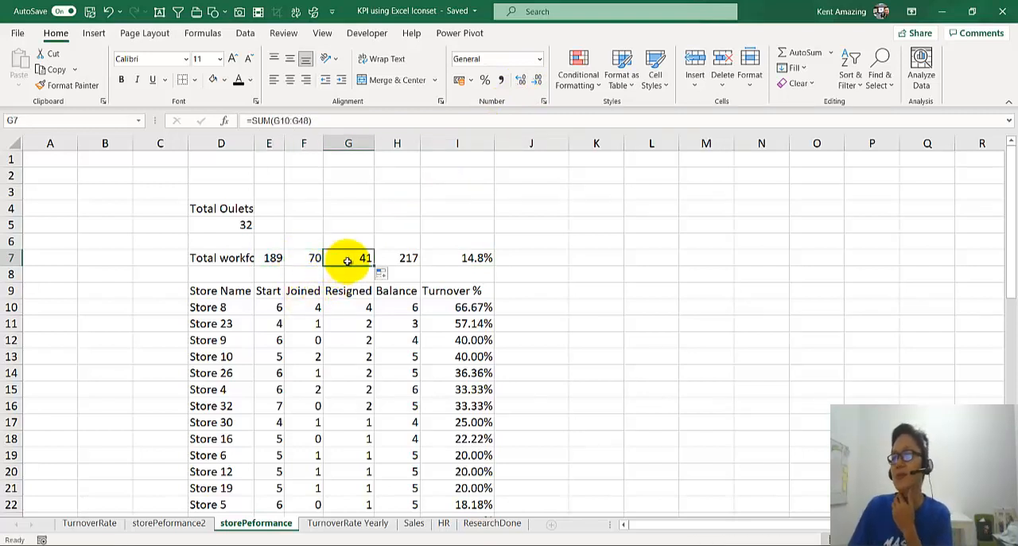
left_click_drag(318, 260, 362, 260)
left_click(314, 344)
scroll(347, 355, "down", 1)
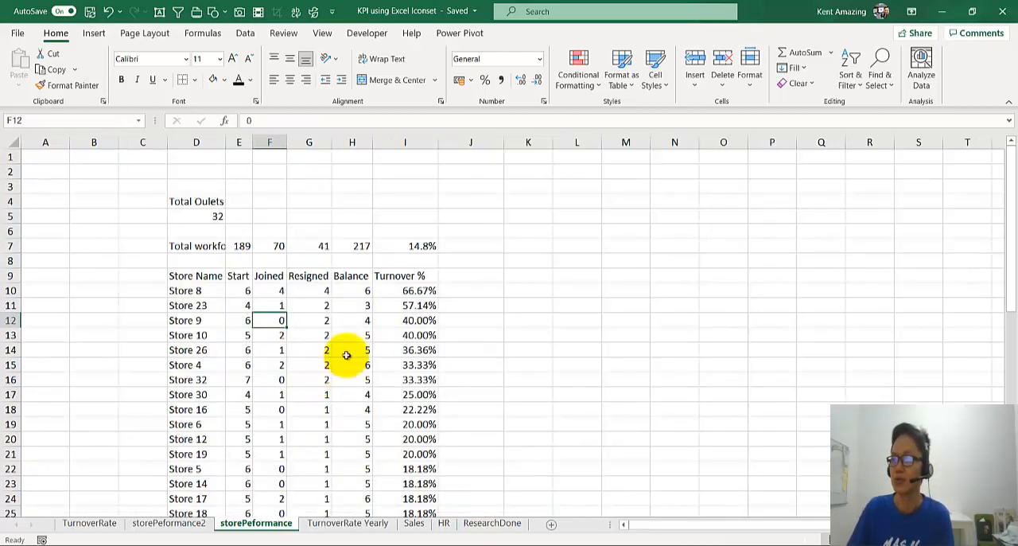
left_click(405, 290)
scroll(409, 414, "down", 6)
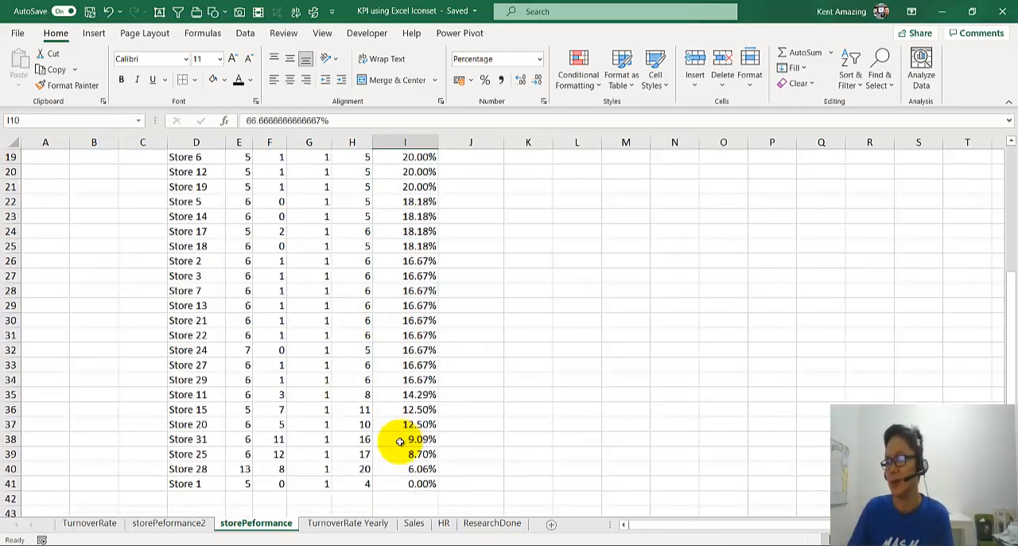
scroll(398, 477, "up", 6)
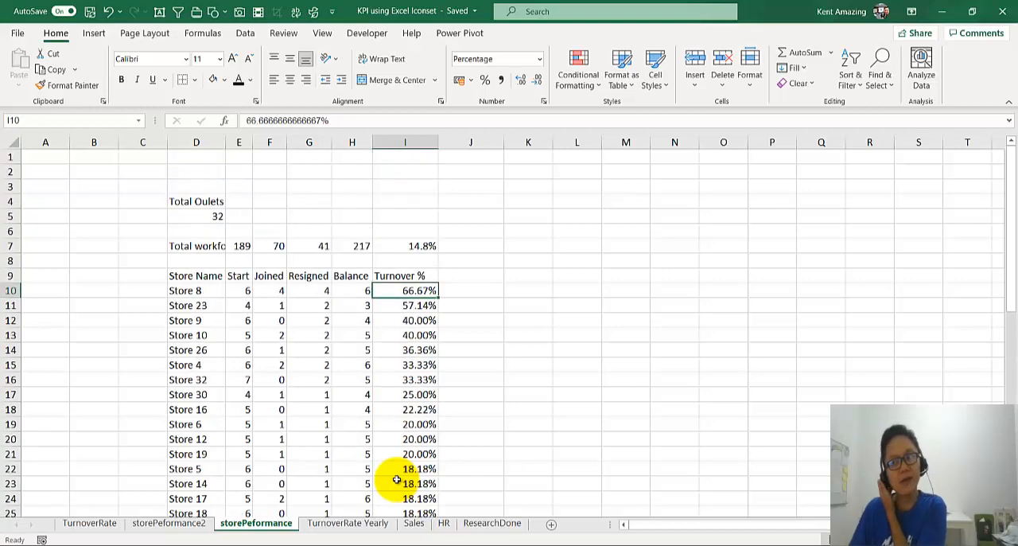
Step: Copy the red-yellow-green threshold legend picture from storePeformance2 into storePeformance and place it above row 10 around columns K and L
left_click(179, 528)
left_click(416, 229)
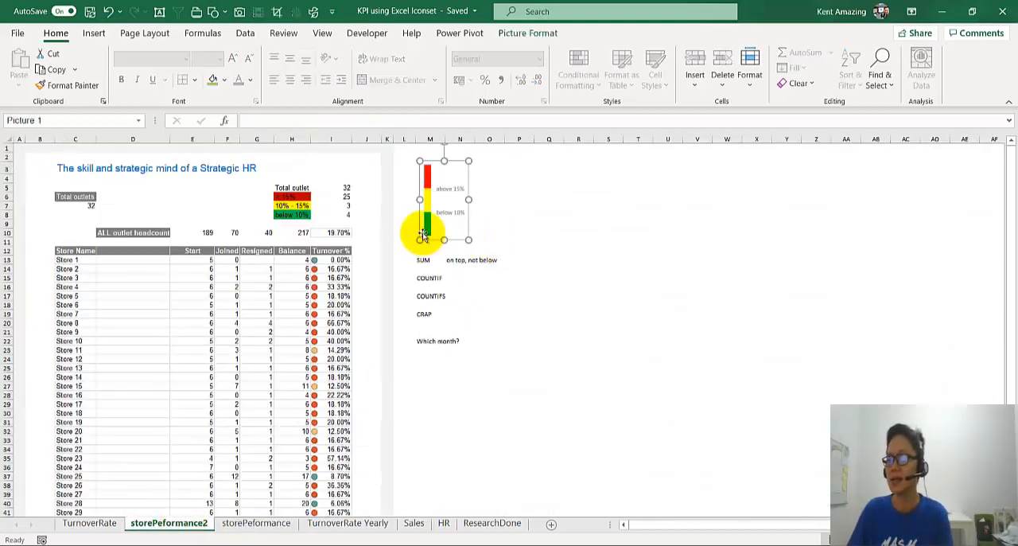
left_click(287, 511)
left_click(277, 530)
key("ctrl+v")
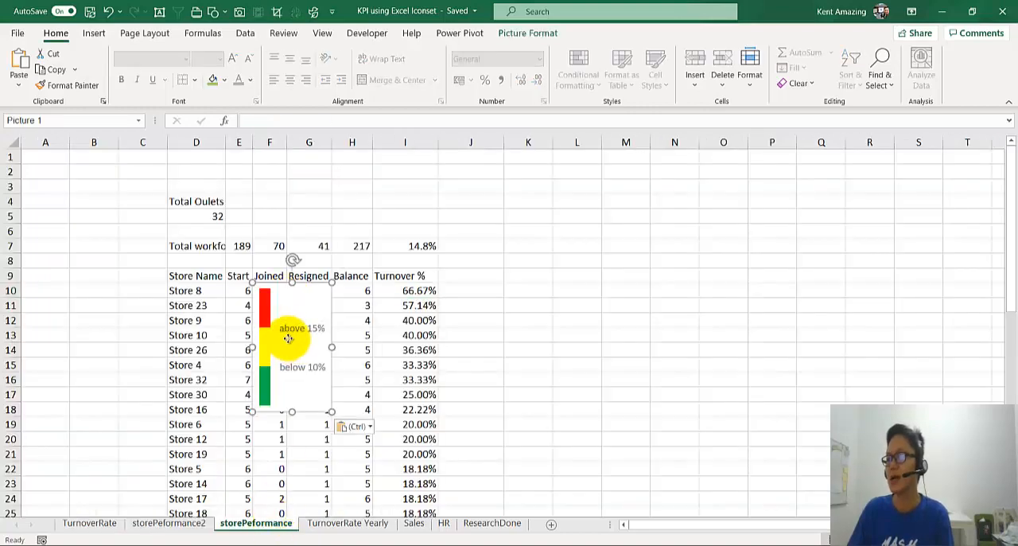
left_click_drag(291, 334, 514, 208)
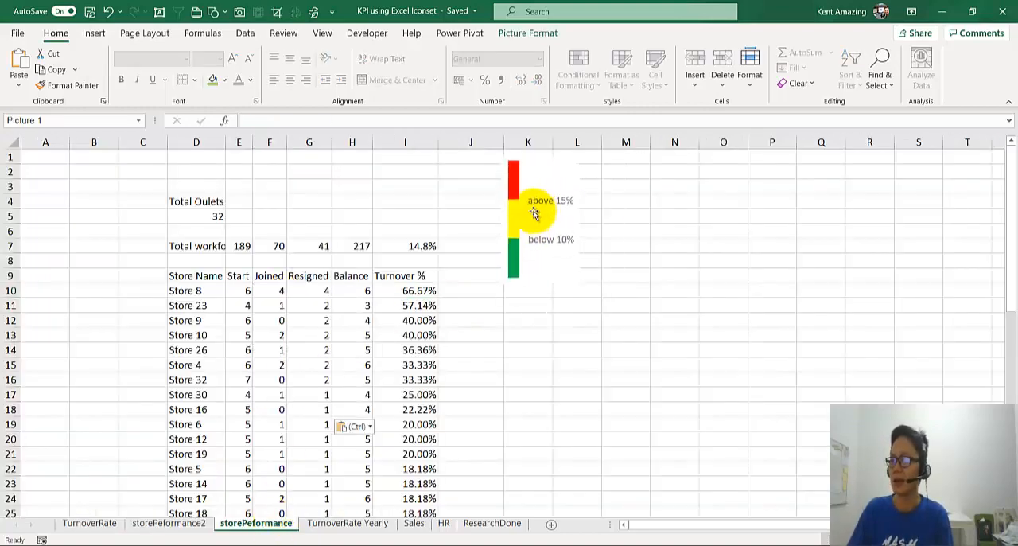
left_click(397, 290)
scroll(390, 334, "down", 1)
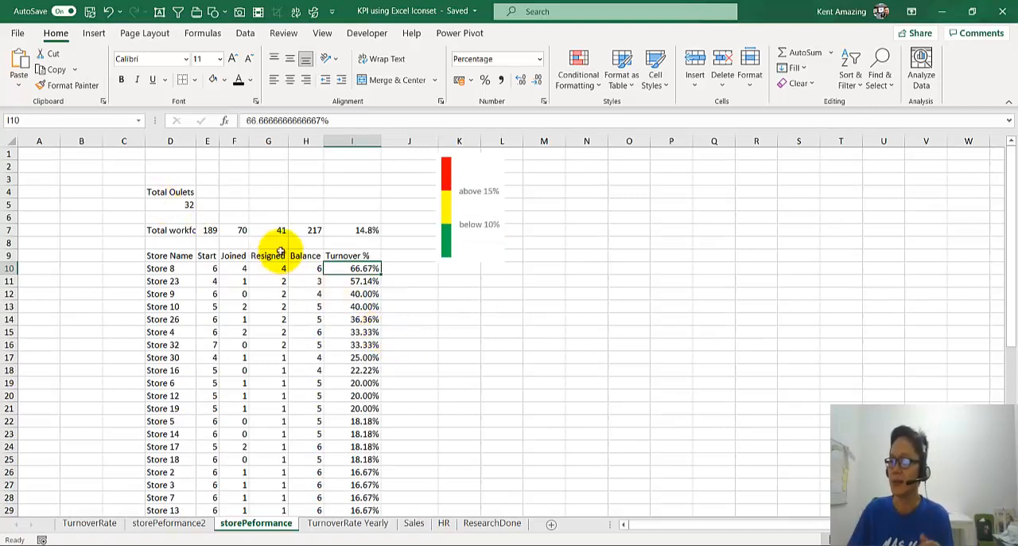
left_click(487, 211)
left_click_drag(478, 236, 475, 240)
Step: Create a new conditional formatting rule for the Turnover % cells I10:I48, using the Icon Sets format style
left_click(364, 268)
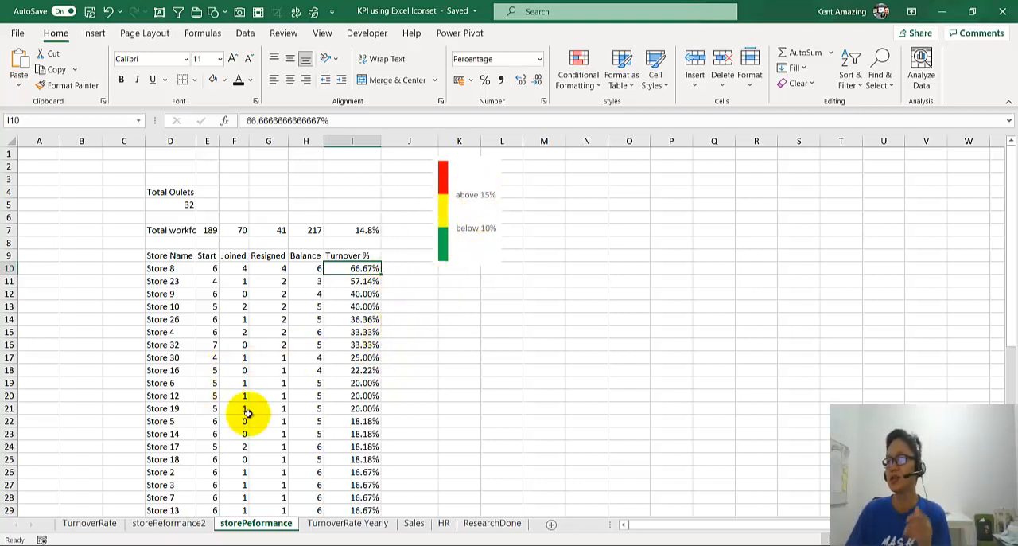
scroll(321, 392, "down", 6)
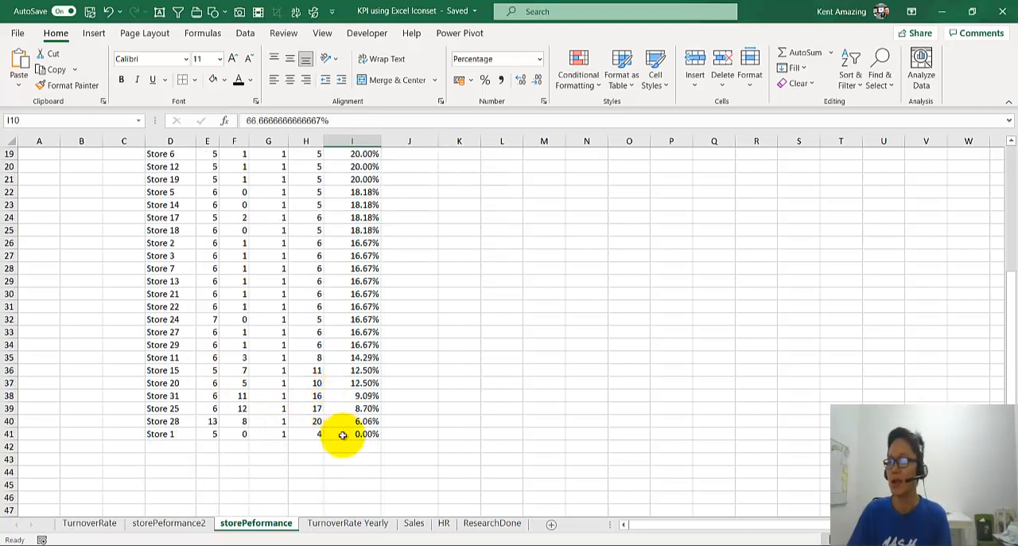
scroll(343, 439, "up", 6)
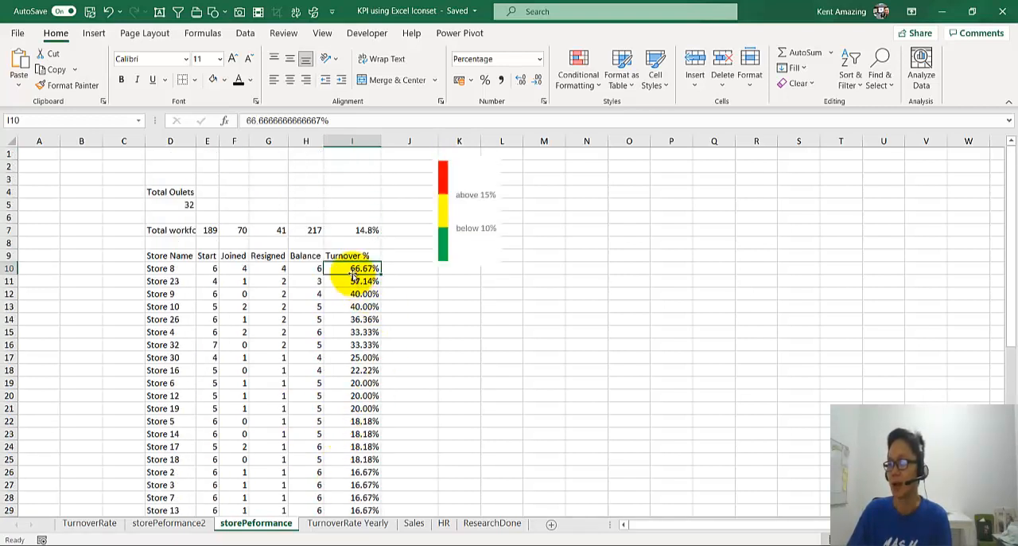
left_click_drag(350, 269, 330, 482)
scroll(334, 481, "down", 4)
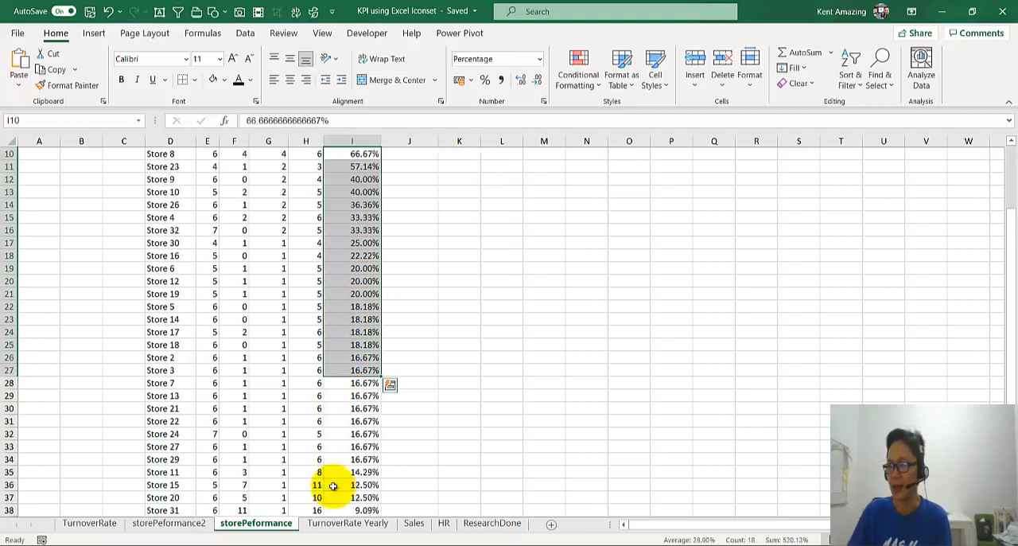
scroll(333, 478, "down", 2)
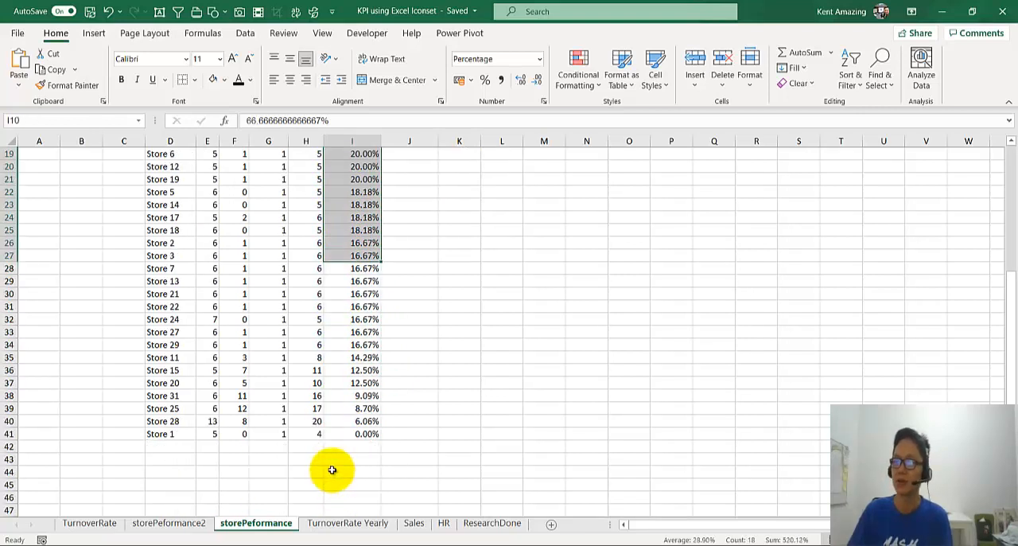
scroll(319, 451, "down", 1)
key("ctrl+q")
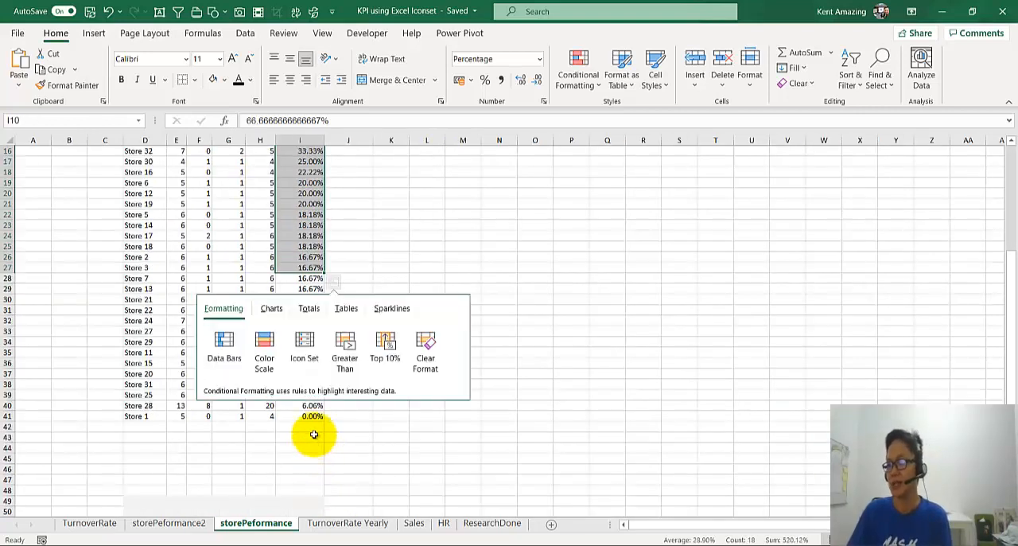
left_click(300, 493, "shift")
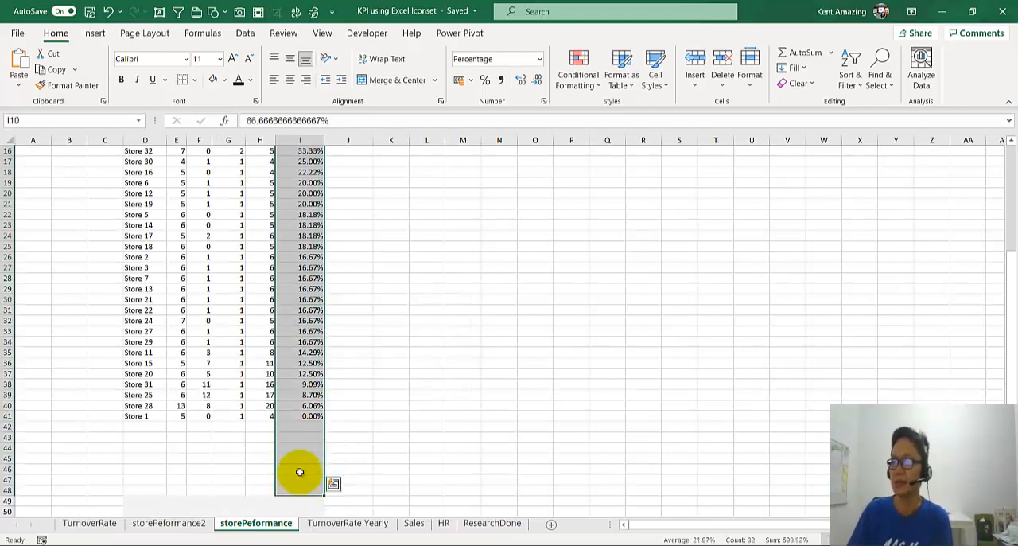
scroll(295, 465, "up", 5)
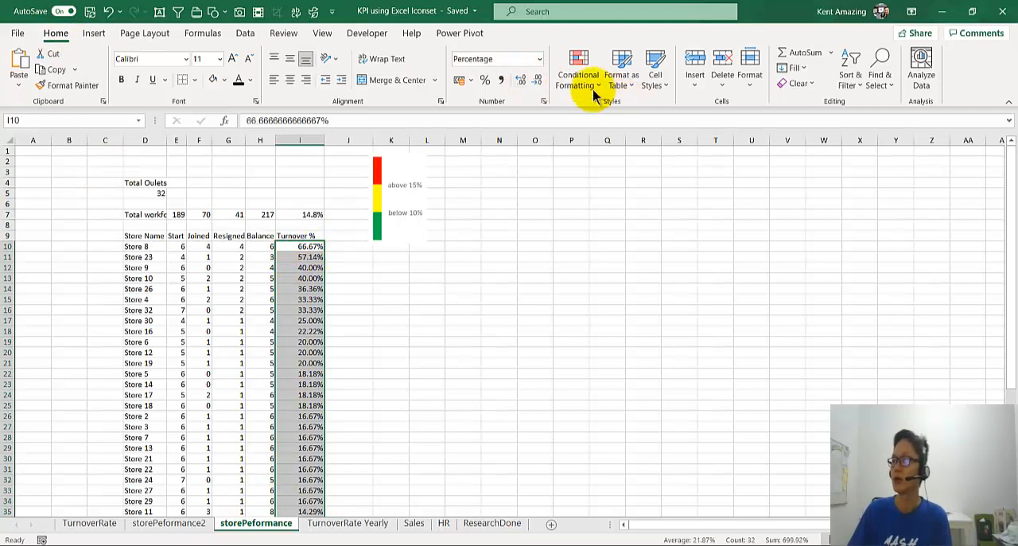
left_click(569, 83)
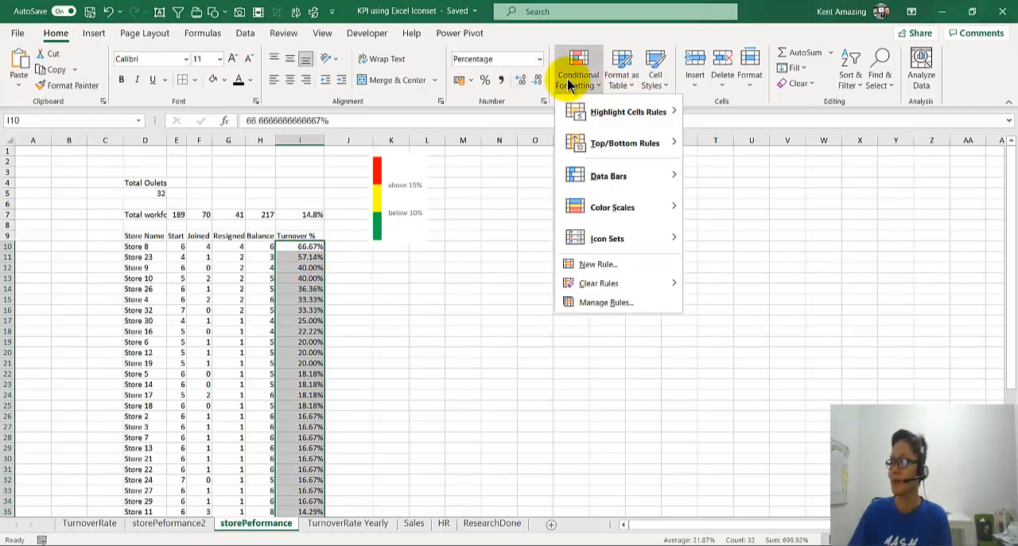
left_click(597, 265)
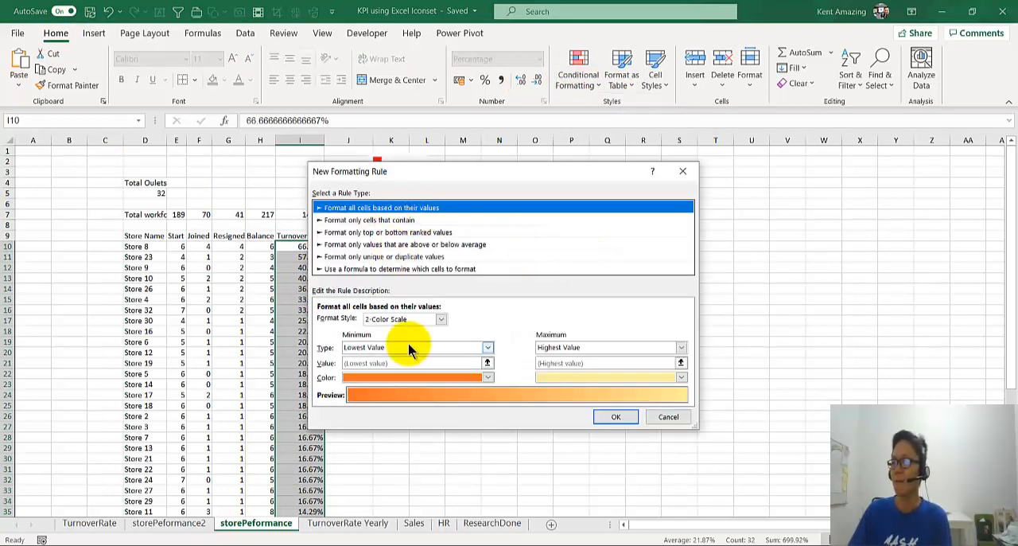
left_click(410, 318)
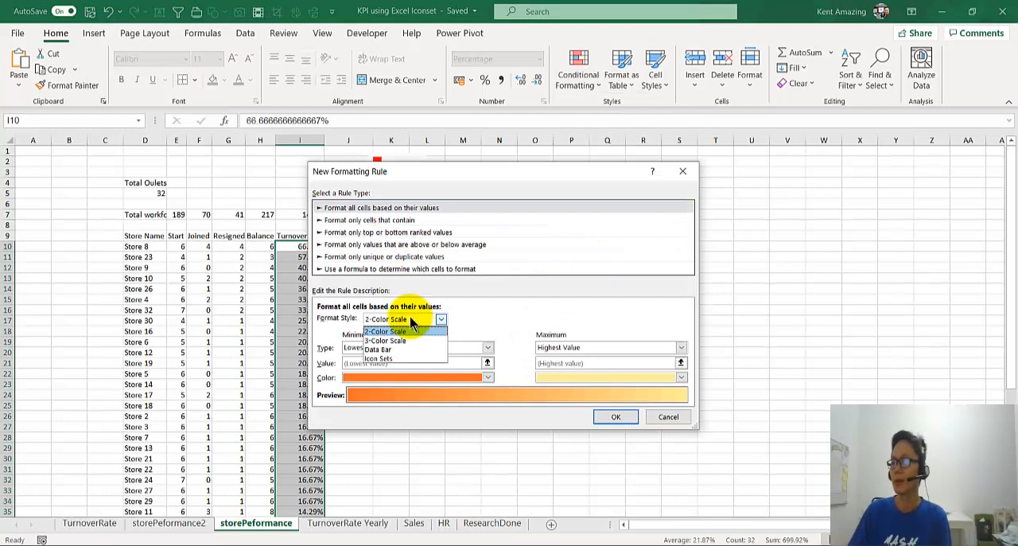
left_click(390, 358)
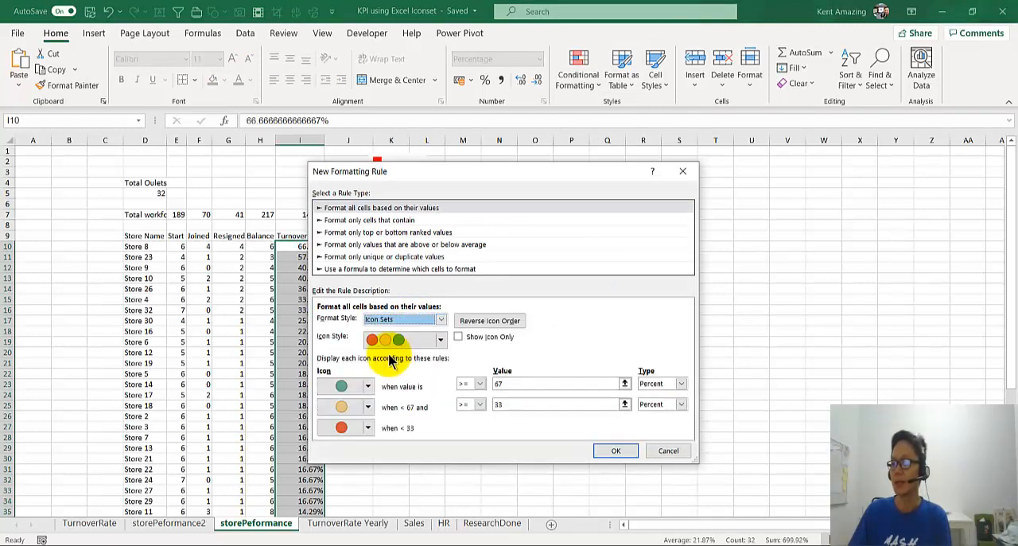
Step: Set both icon thresholds to the Number type, with values >= .15 and >= .10, and apply the rule
left_click(657, 384)
left_click(651, 395)
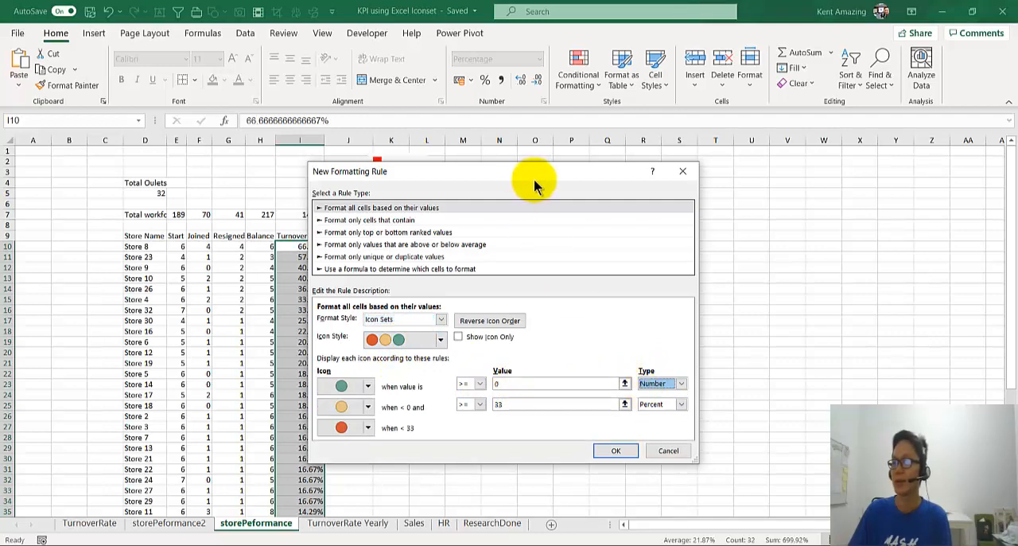
left_click_drag(533, 177, 698, 144)
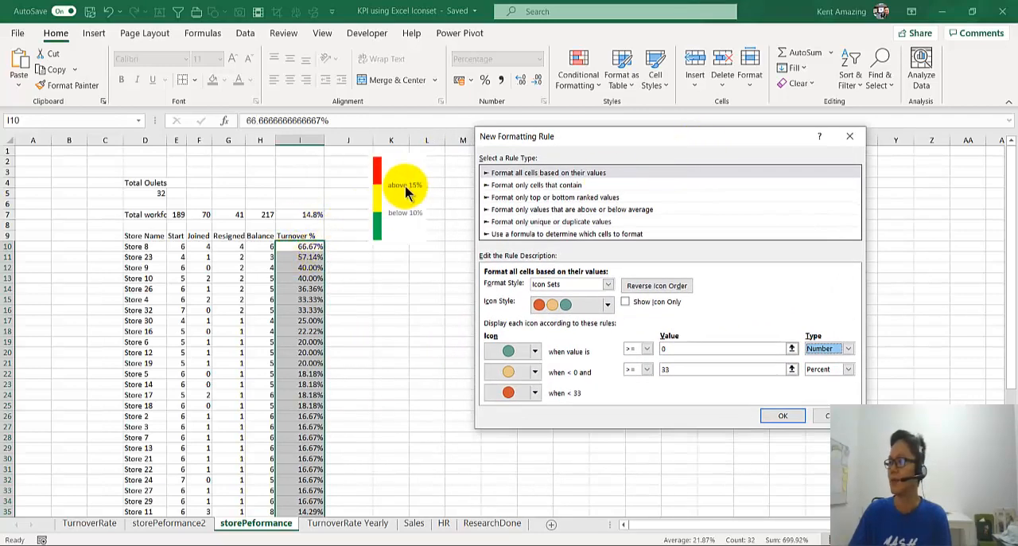
left_click(670, 351)
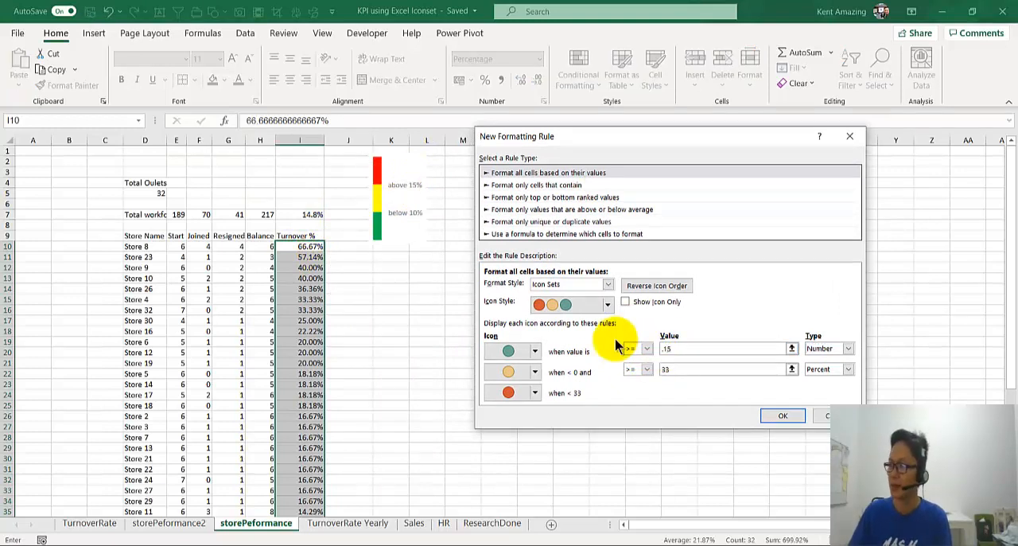
left_click(846, 370)
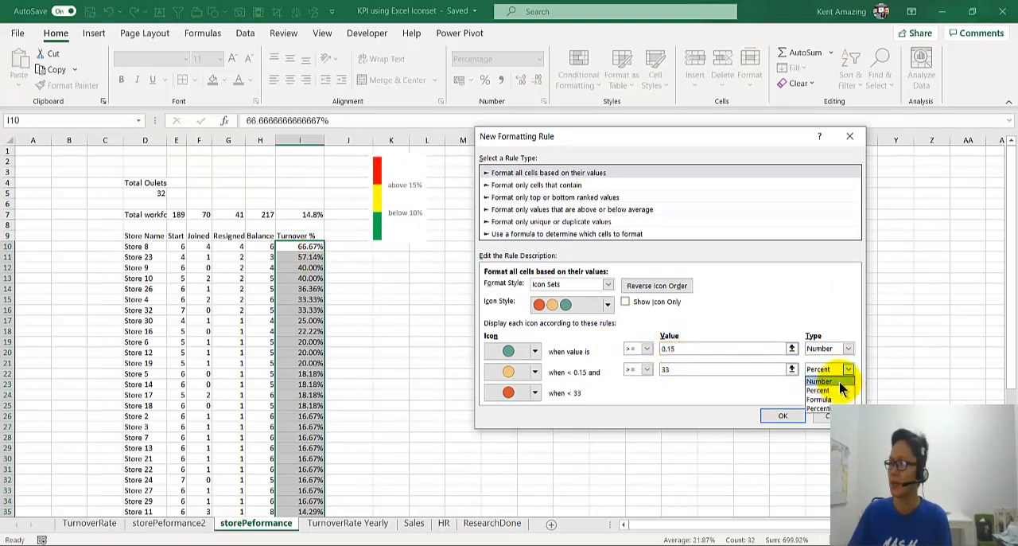
left_click(820, 381)
left_click(718, 368)
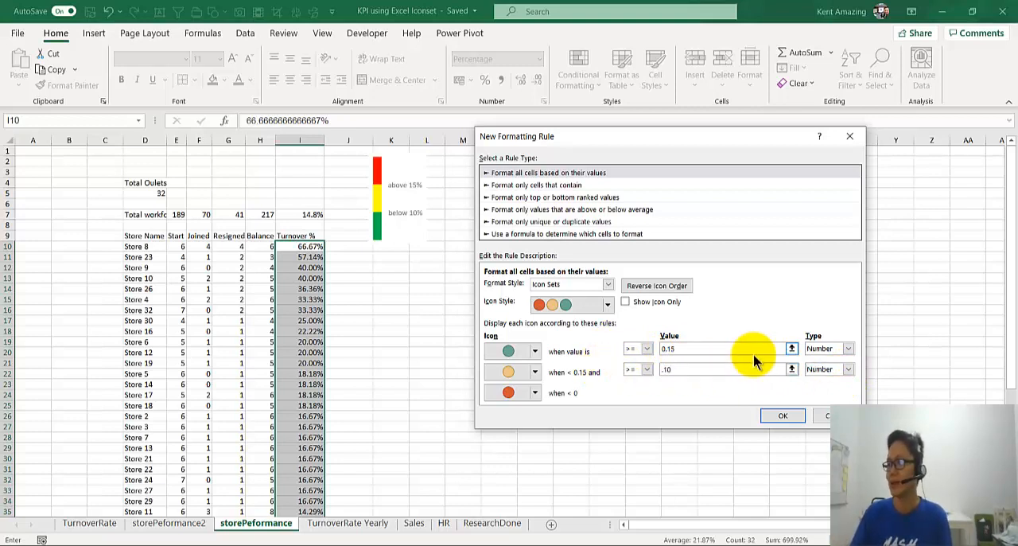
left_click(779, 416)
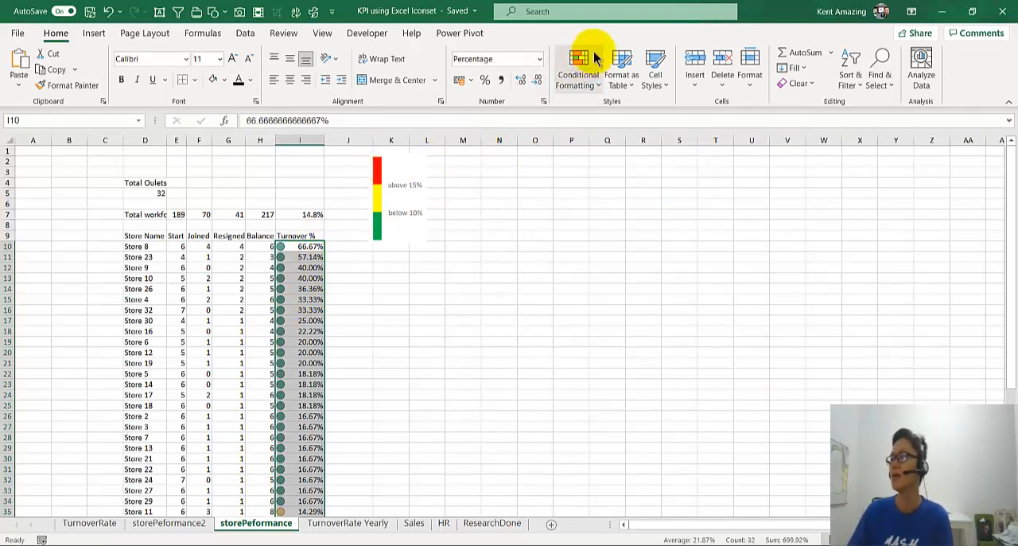
Step: Edit the icon set rule on the Turnover % cells to reverse the icon order and apply it
left_click(593, 79)
left_click(609, 302)
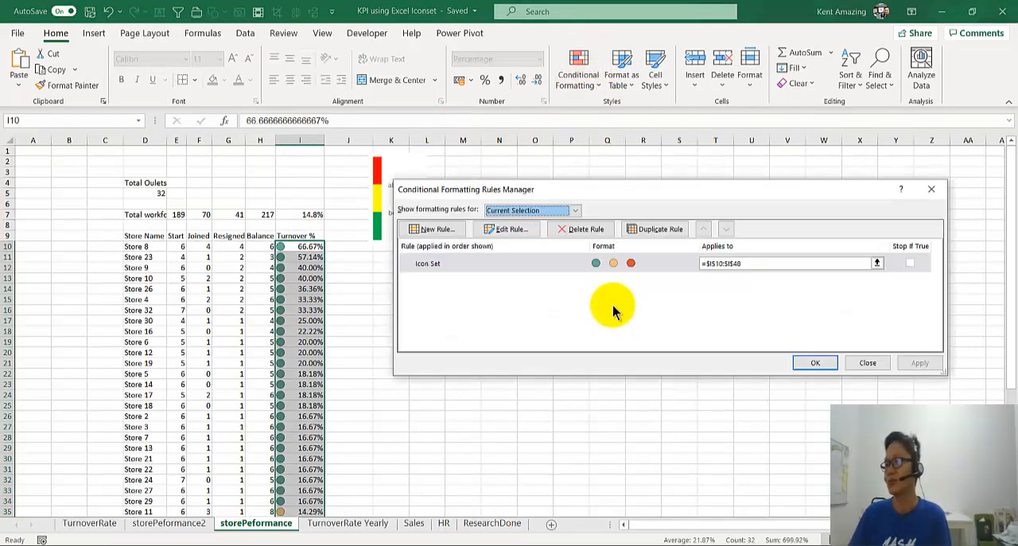
left_click(506, 231)
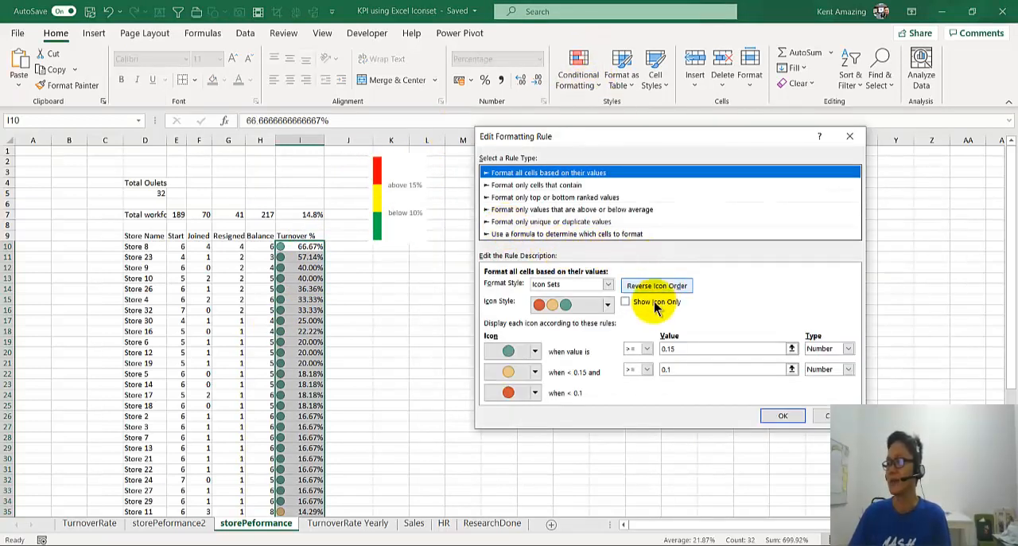
left_click(646, 290)
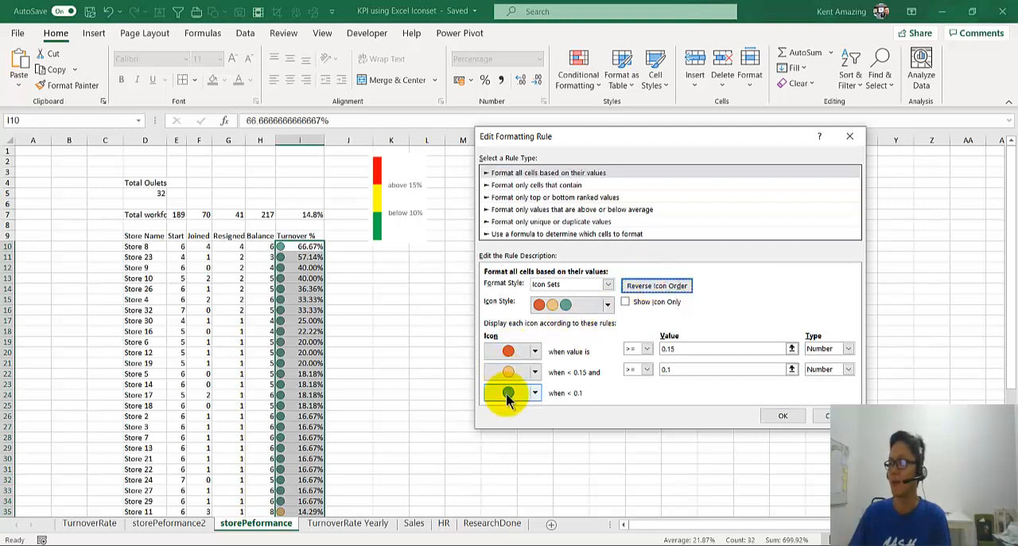
left_click(783, 416)
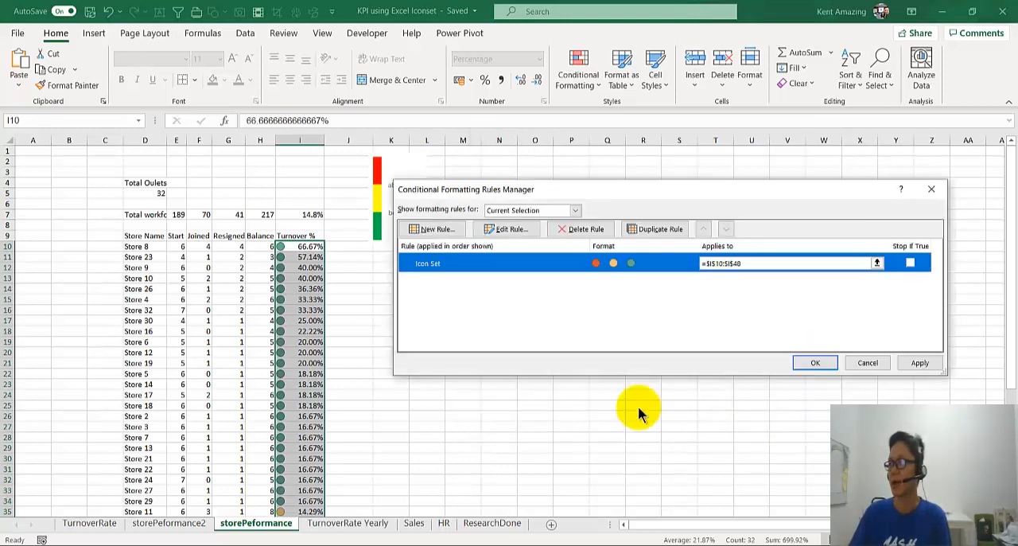
left_click(917, 363)
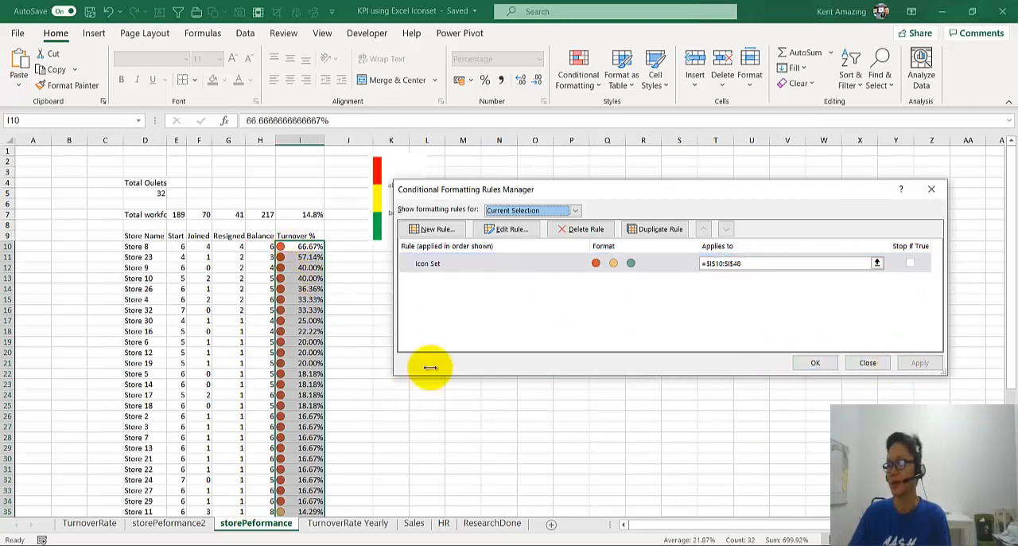
left_click(806, 362)
Step: Review the icons down the Turnover % column and count the red-marked stores by selecting I10:I34
scroll(238, 436, "down", 4)
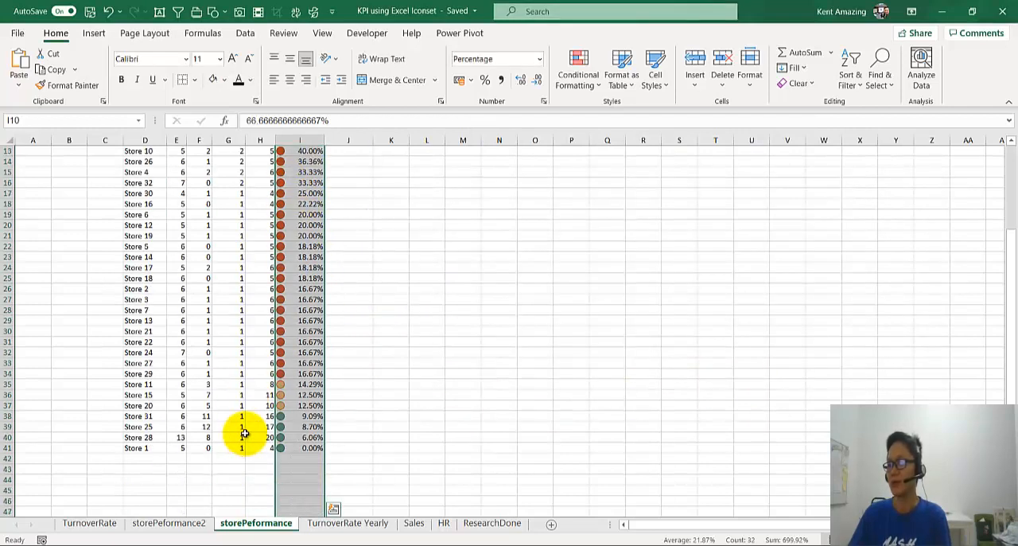
scroll(244, 433, "up", 4)
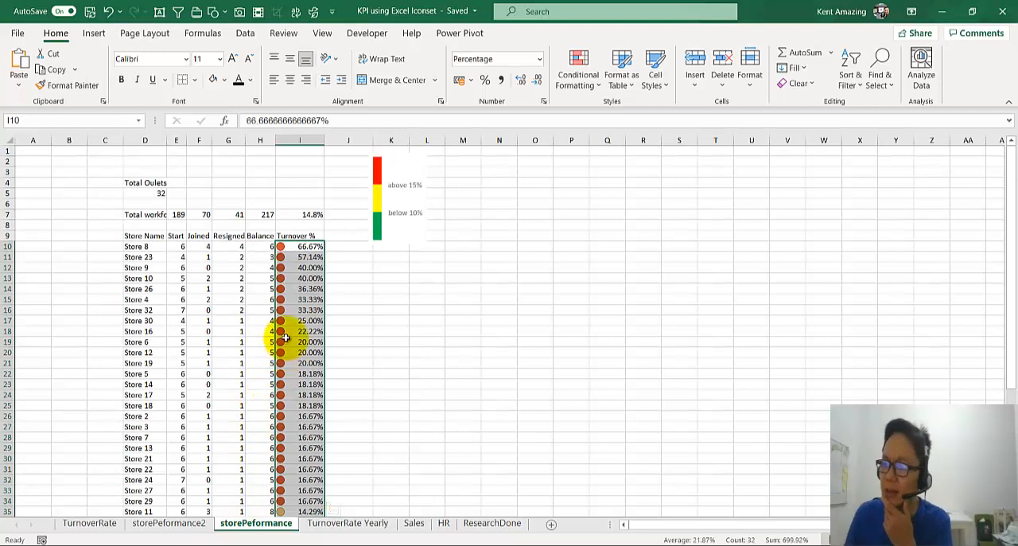
left_click(285, 339)
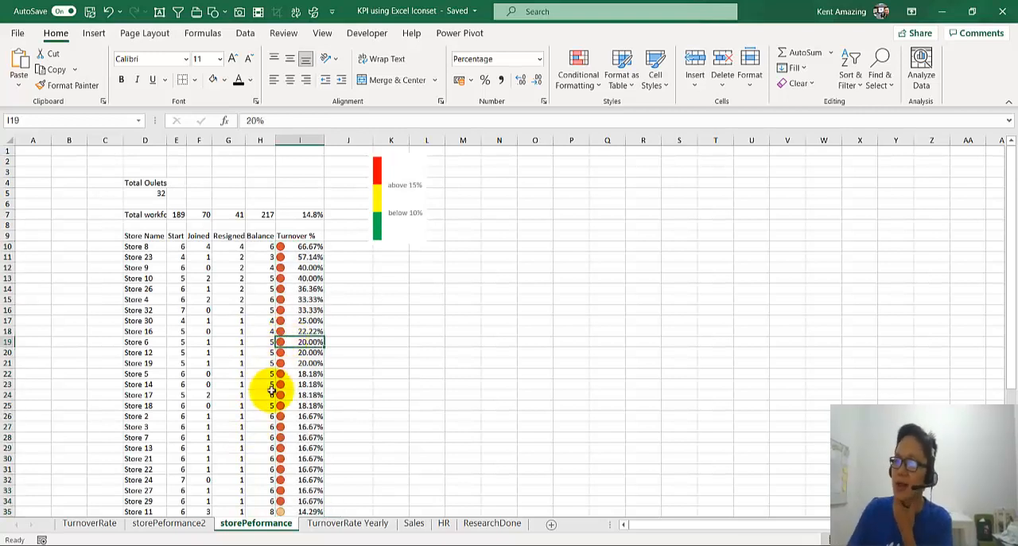
scroll(271, 389, "down", 2)
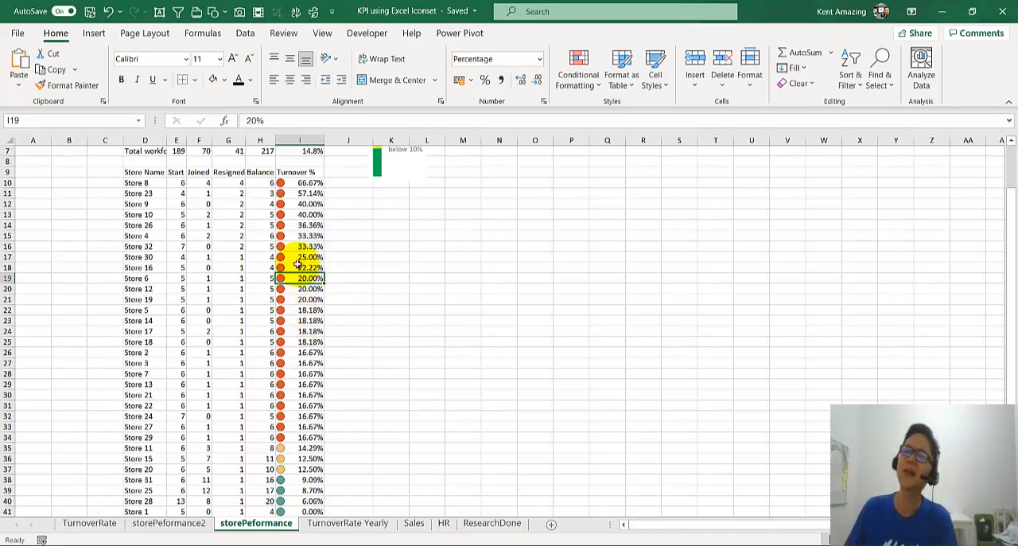
left_click_drag(308, 184, 336, 436)
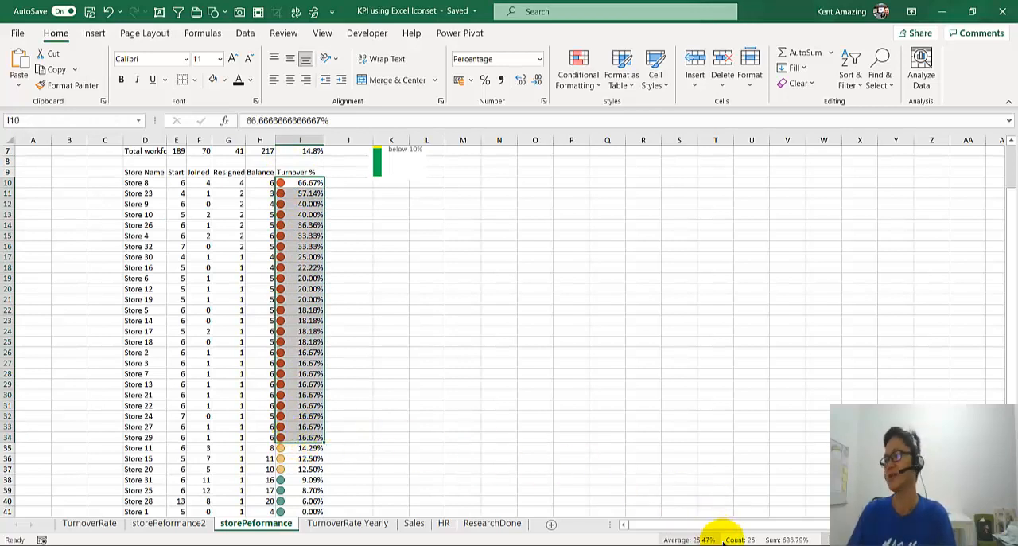
scroll(214, 325, "up", 2)
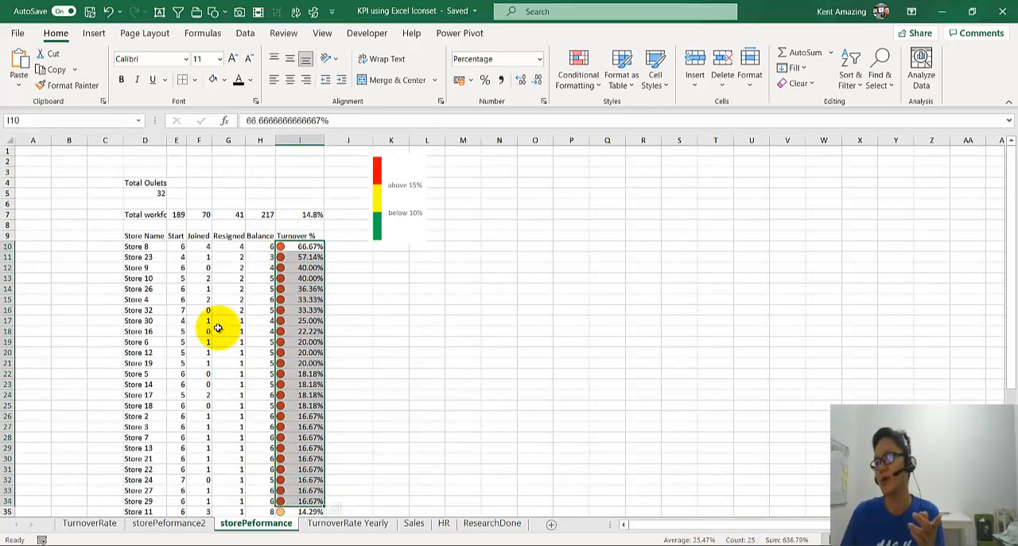
Step: Enter =COUNTIF(I10:I48,">15%") in I3 to count the stores with turnover above 15%
left_click(304, 171)
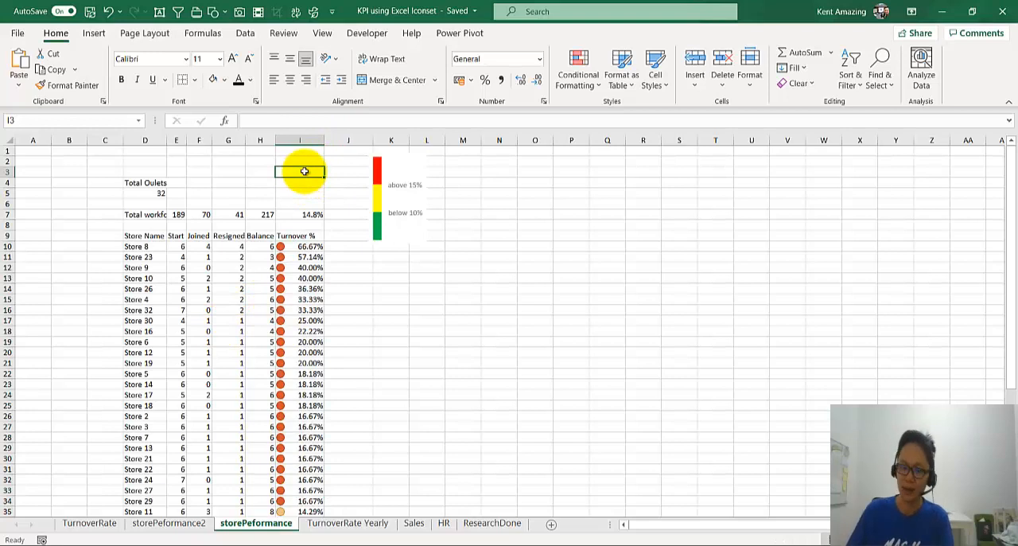
type("=")
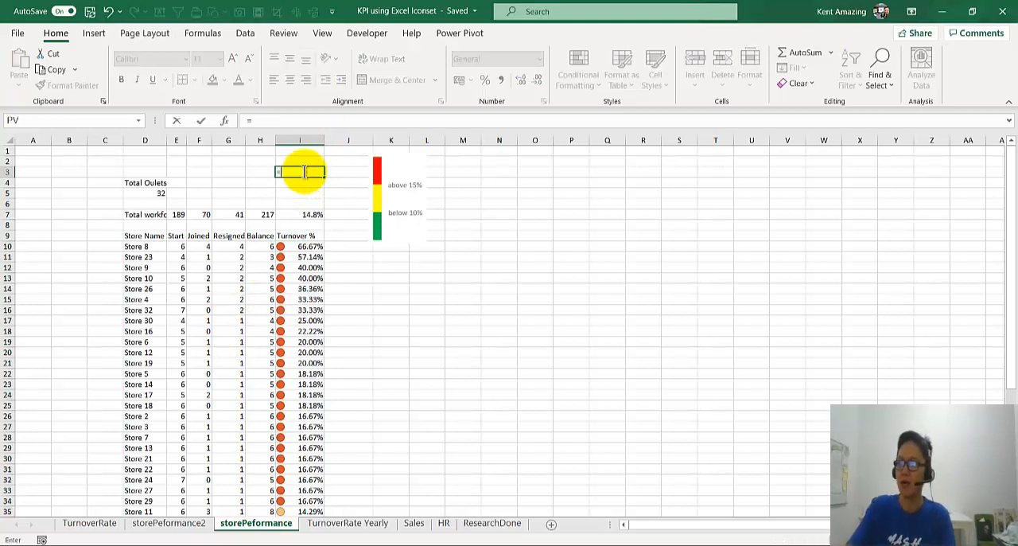
type("countif")
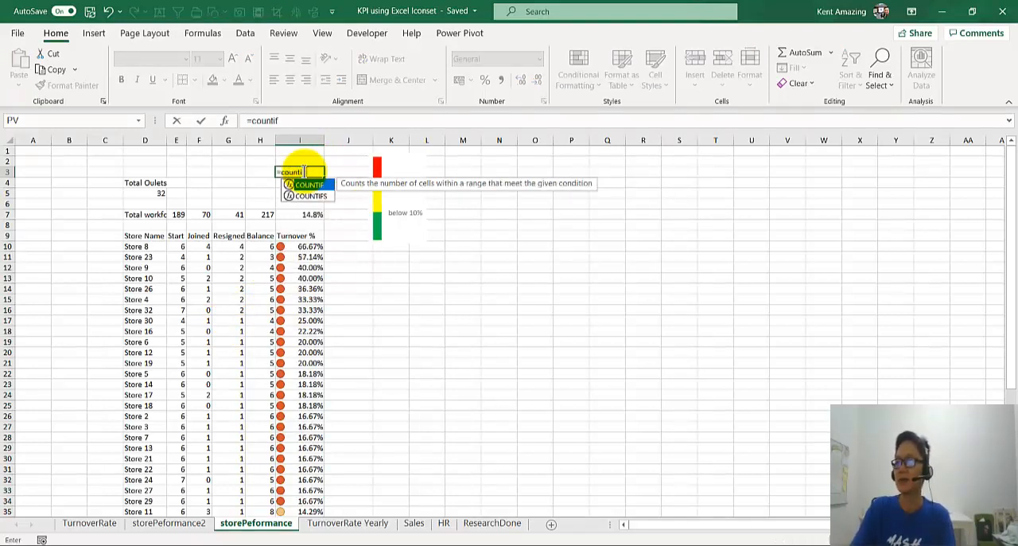
type("(")
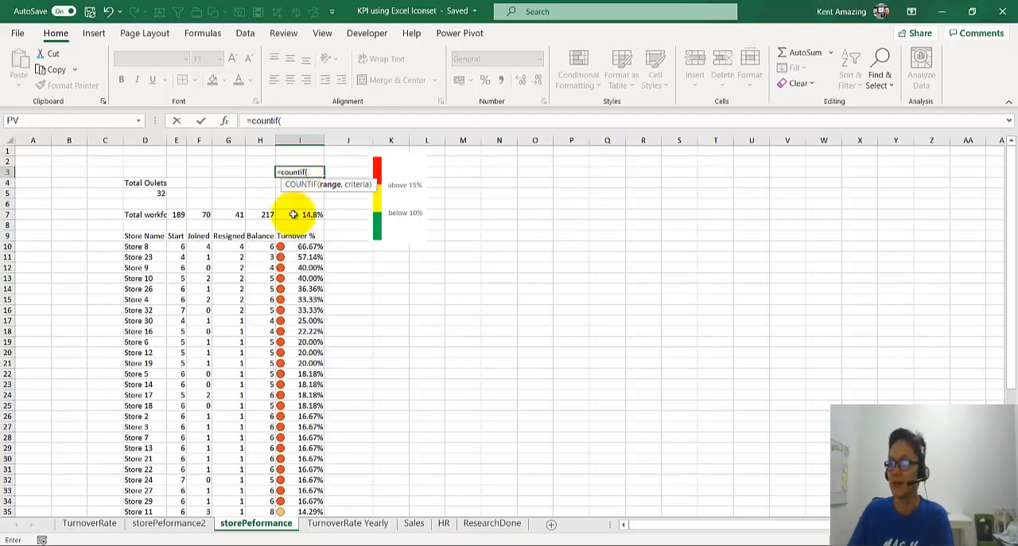
scroll(295, 319, "down", 8)
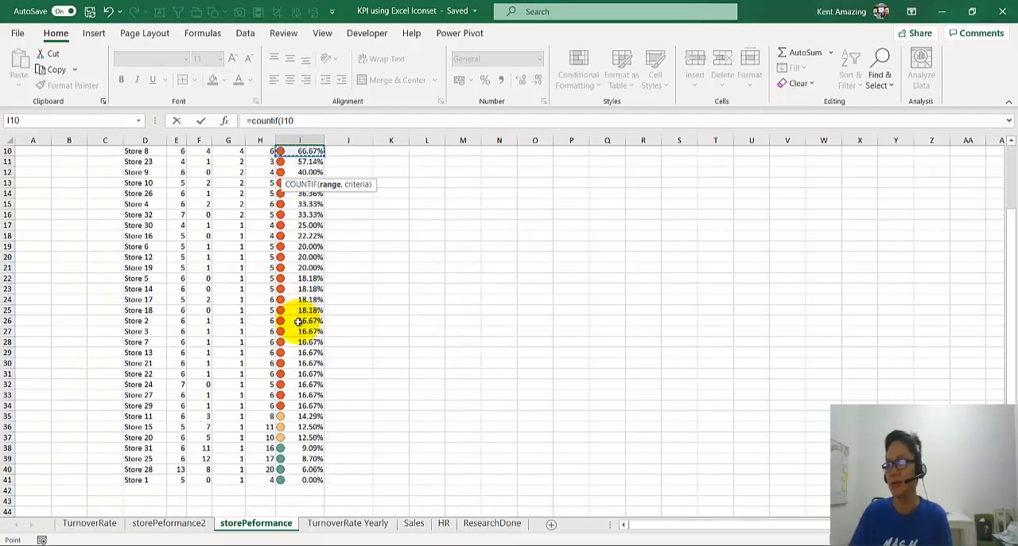
left_click_drag(293, 393, 294, 393)
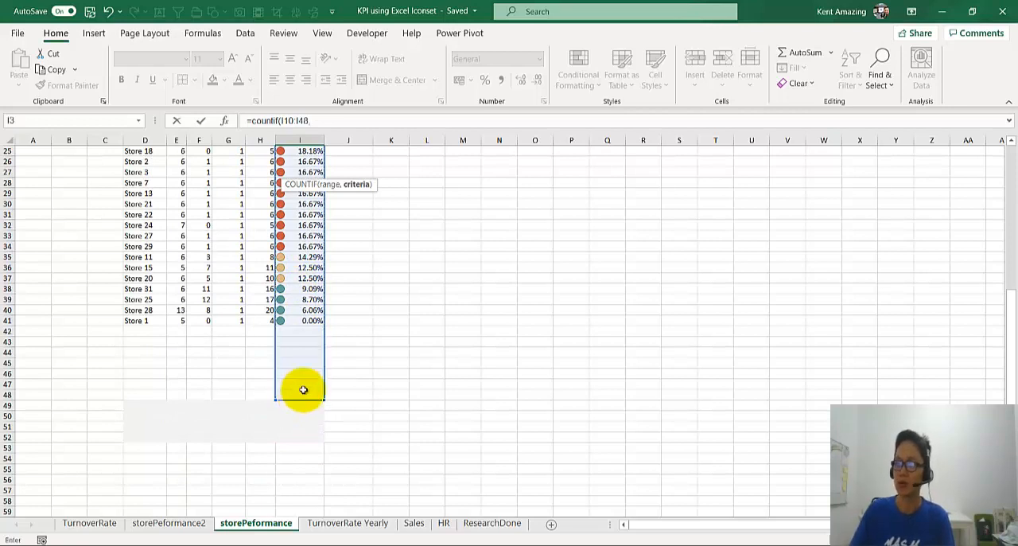
scroll(303, 390, "up", 8)
type(",")
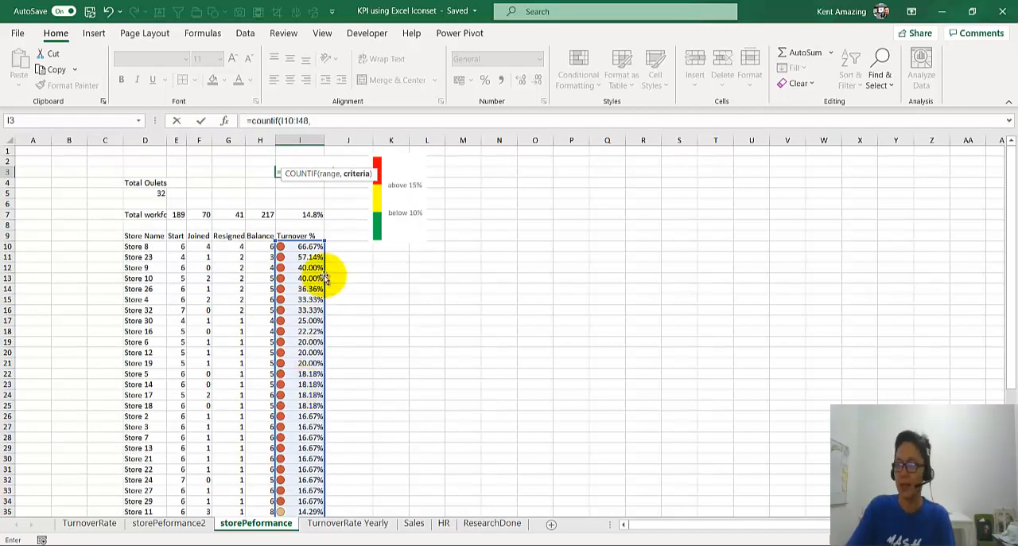
type("\">15%")
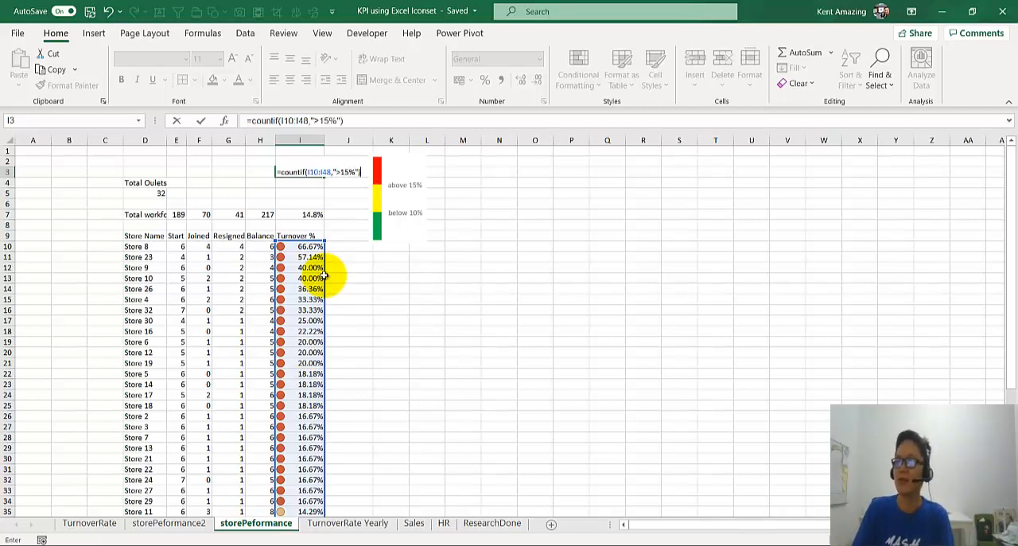
key("ctrl+Return")
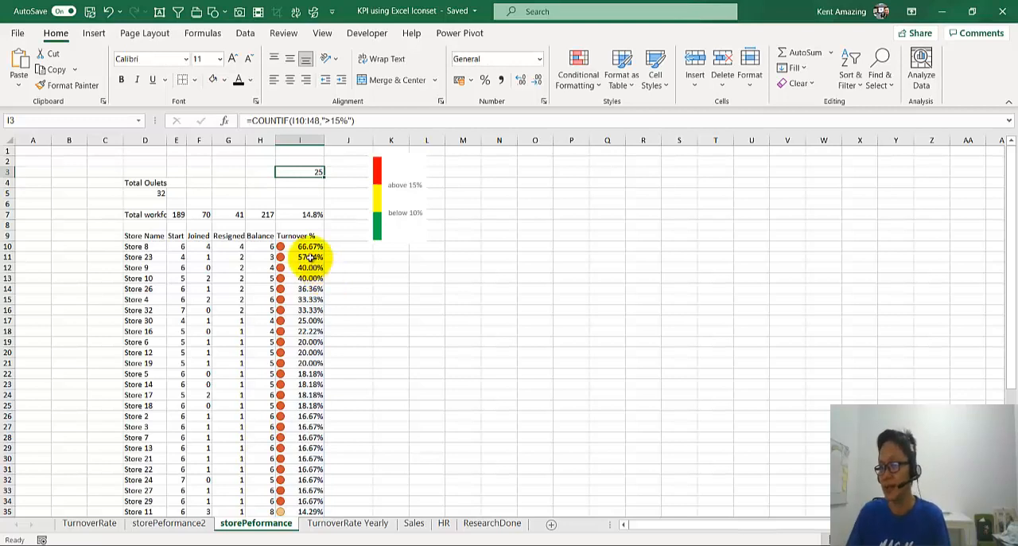
Step: Check the I3 formula result against the selection count of the red-marked cells I10:I34
left_click(308, 248)
scroll(297, 363, "down", 2)
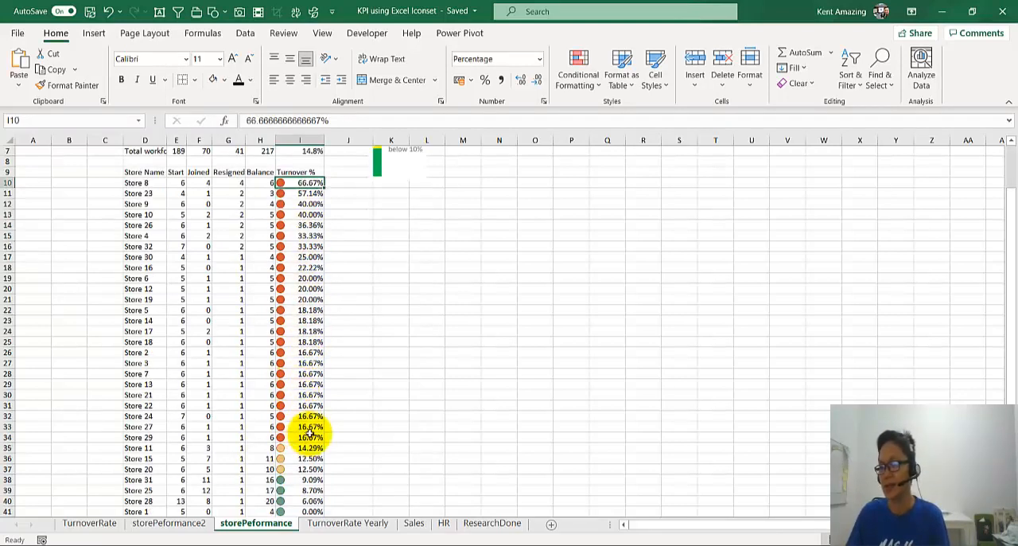
left_click(308, 435, "shift")
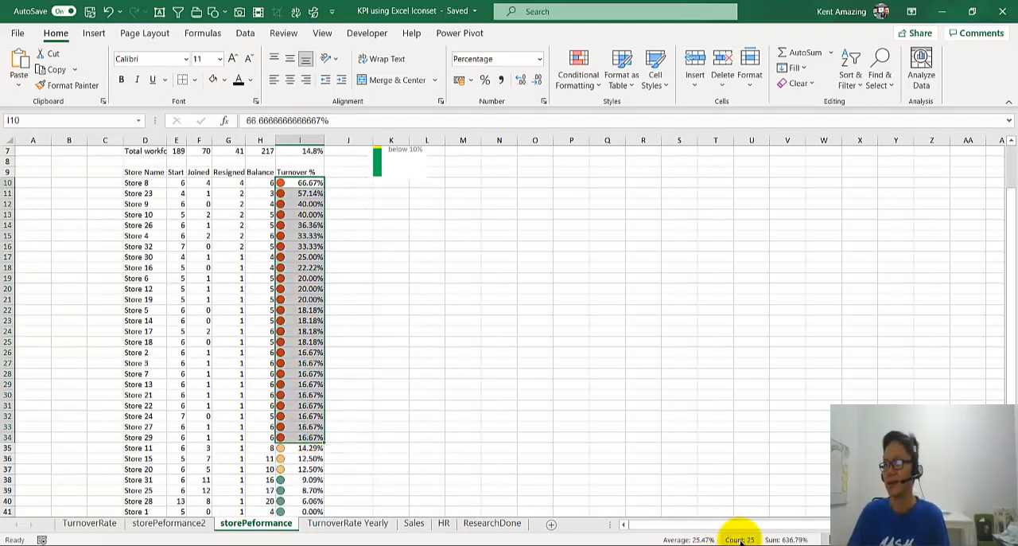
scroll(329, 183, "up", 2)
left_click(291, 170)
Step: Label the count in H3 as "Above 15%" and widen column H to fit the text
left_click(248, 173)
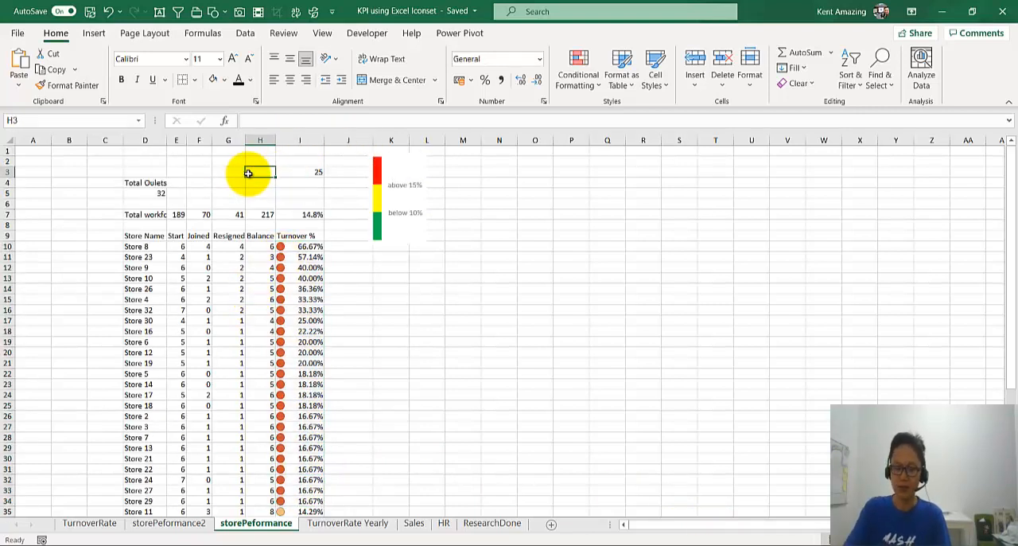
type("Above 15")
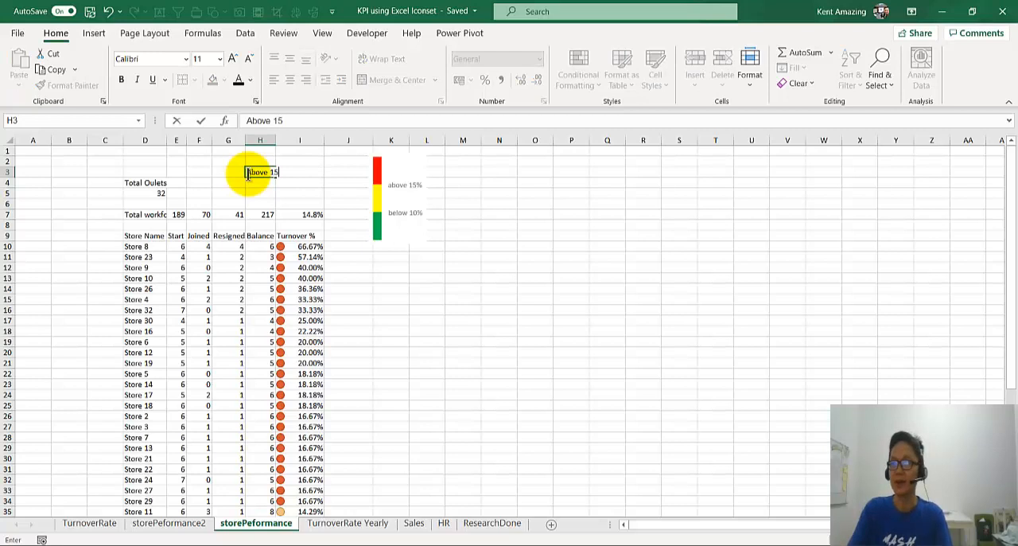
type("%")
key("Return")
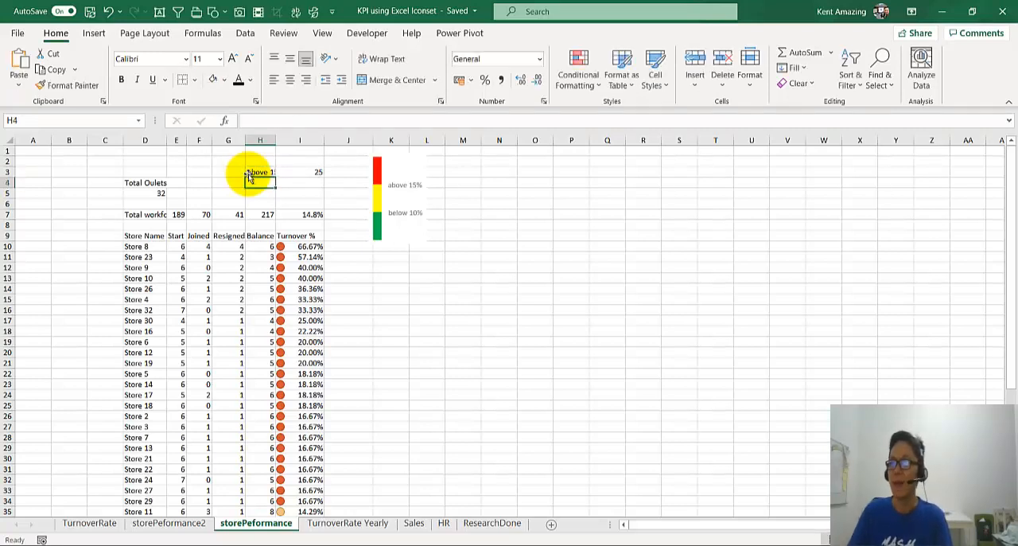
left_click_drag(275, 141, 290, 141)
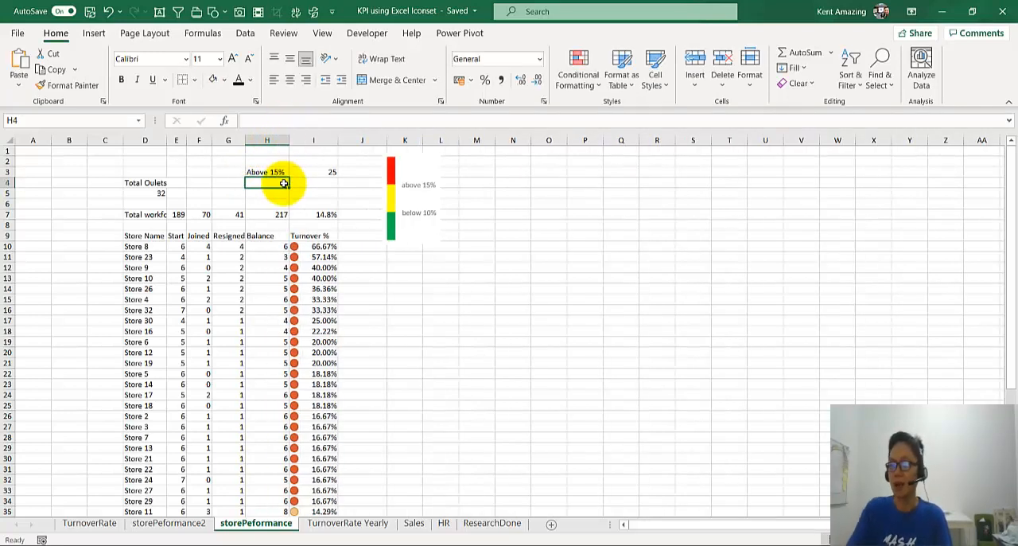
Step: Enter the label "Between 10 - 15%" in H4
type("Between 10 -")
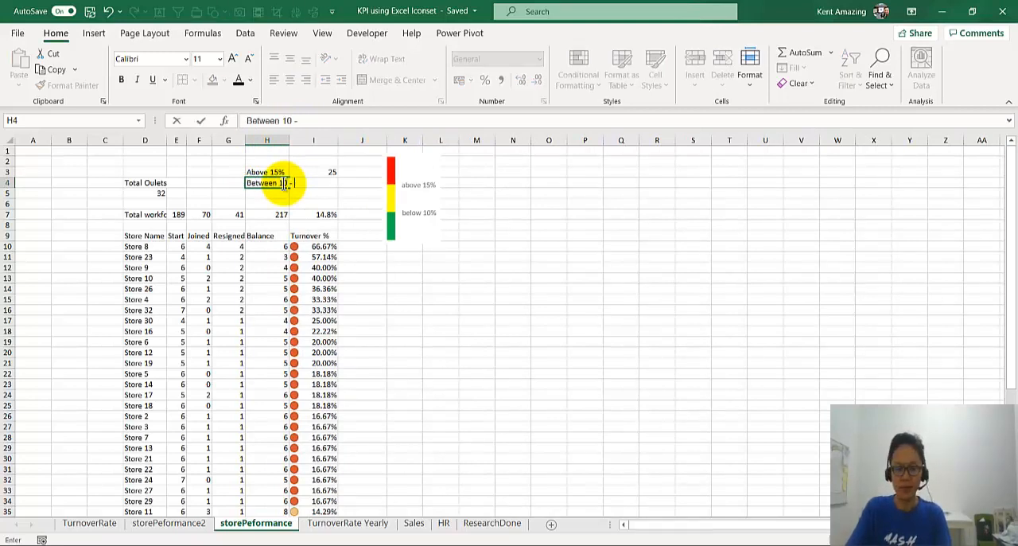
type(" 15%")
key("Tab")
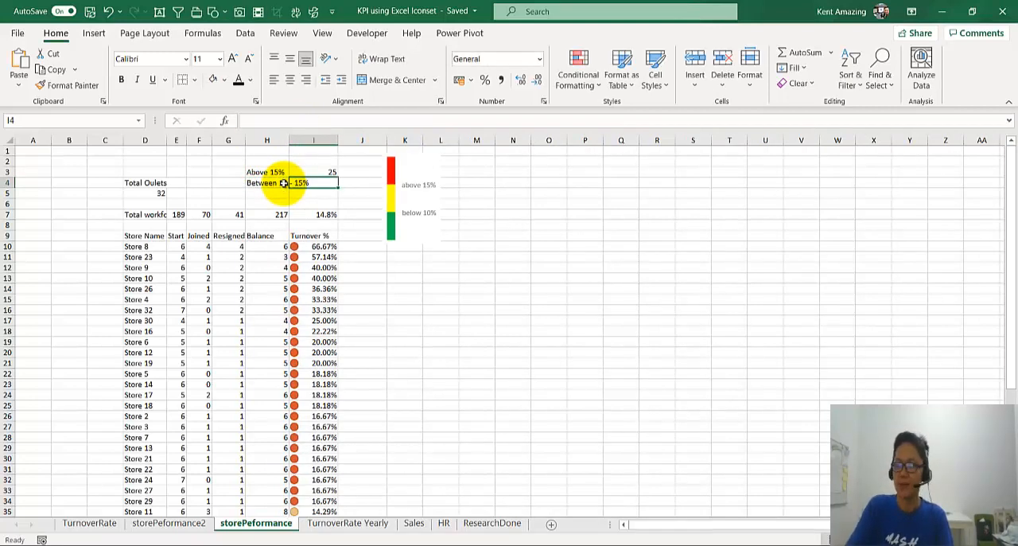
Step: Begin a COUNTIFS formula in I4 with range I10:I48 and first criterion ">=10%"
type("=counti")
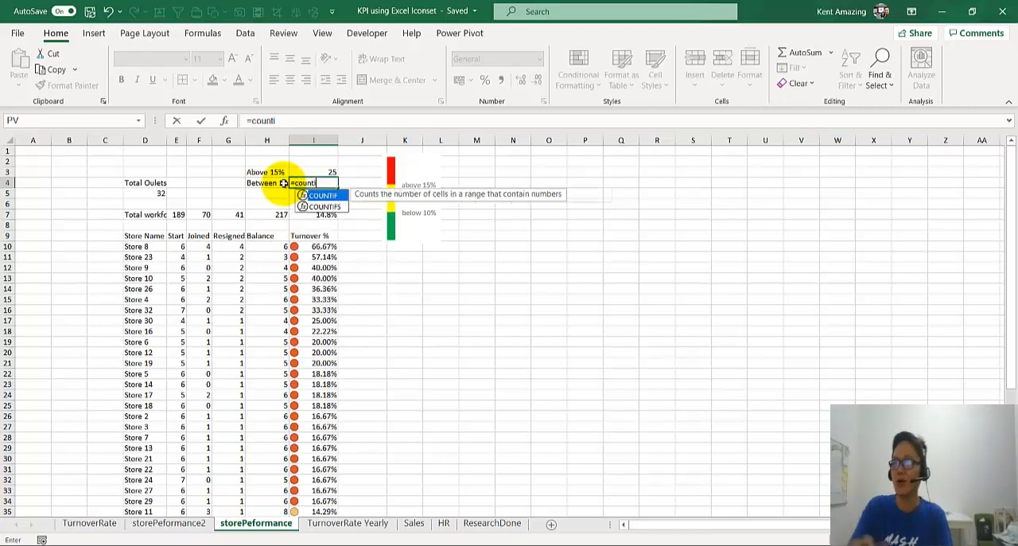
type("fs(")
left_click(315, 247)
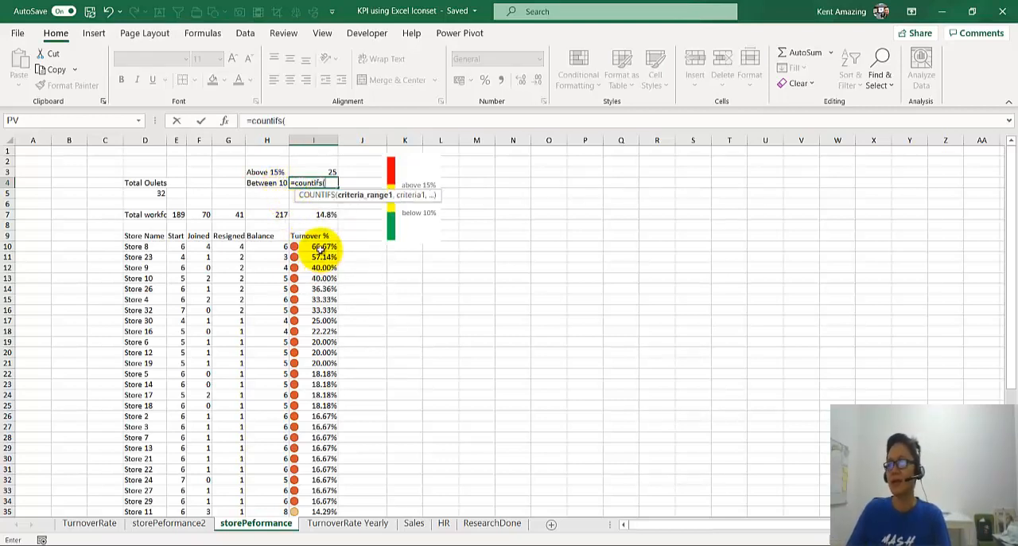
scroll(300, 318, "down", 7)
left_click(321, 427, "shift")
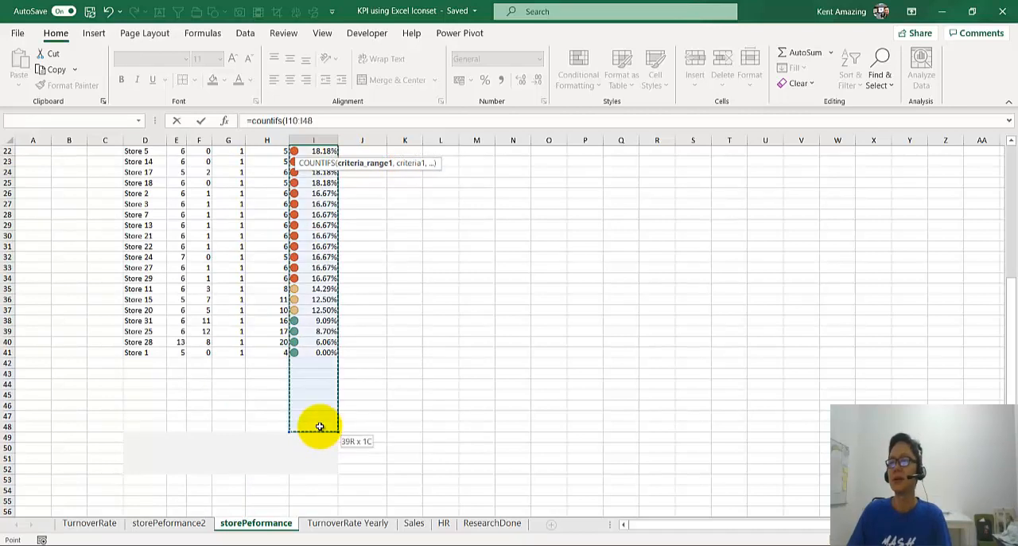
scroll(325, 406, "up", 3)
scroll(325, 384, "up", 4)
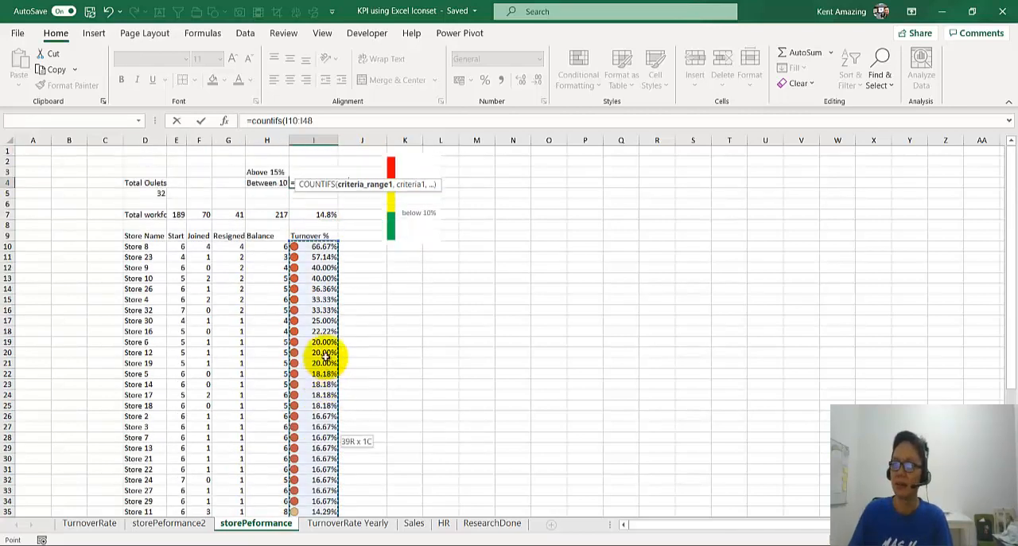
left_click(326, 120)
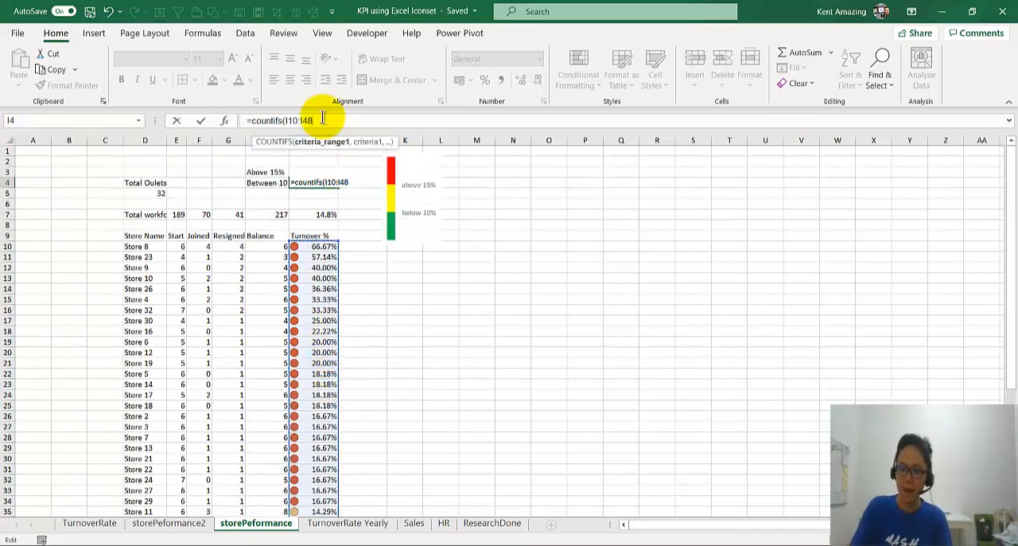
type(",\">=10%")
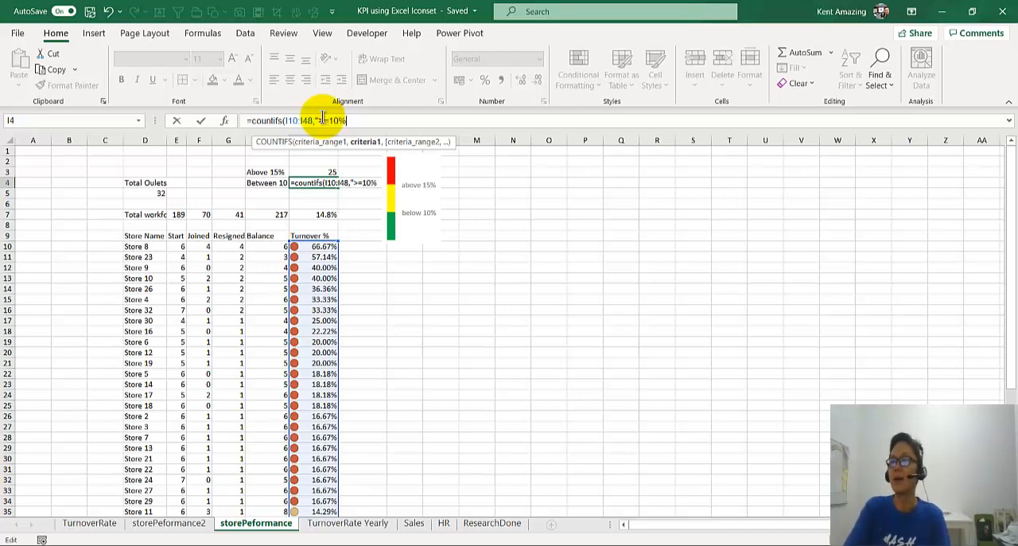
type("\",")
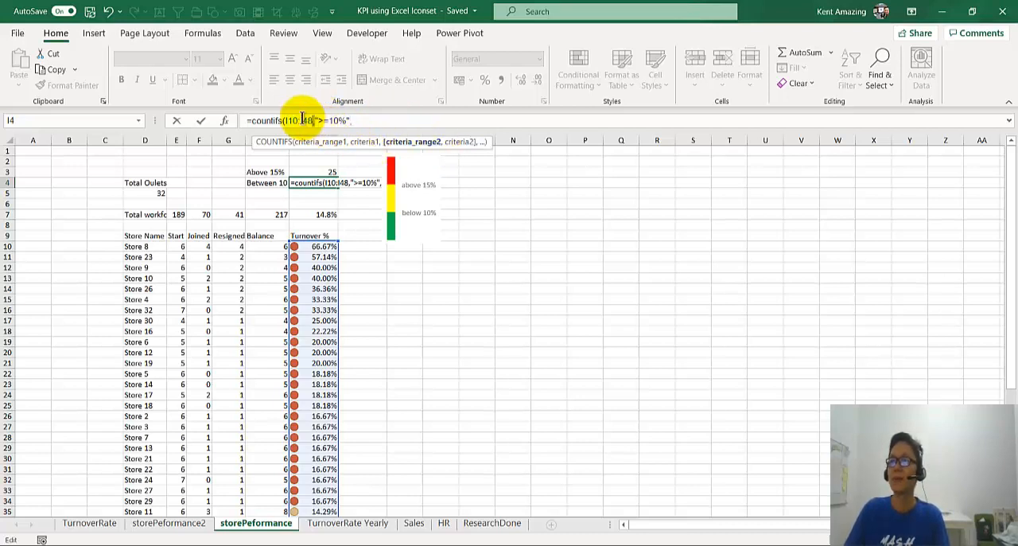
Step: Complete the I4 COUNTIFS formula with I10:I48 as the second range and "<15%" as its criterion
left_click(371, 120)
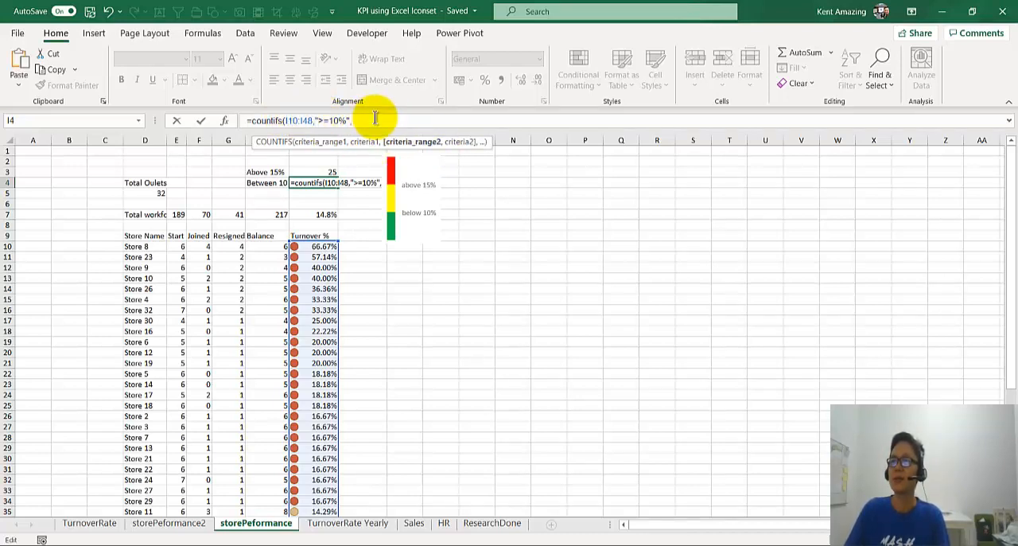
type("I10:I48")
type(",")
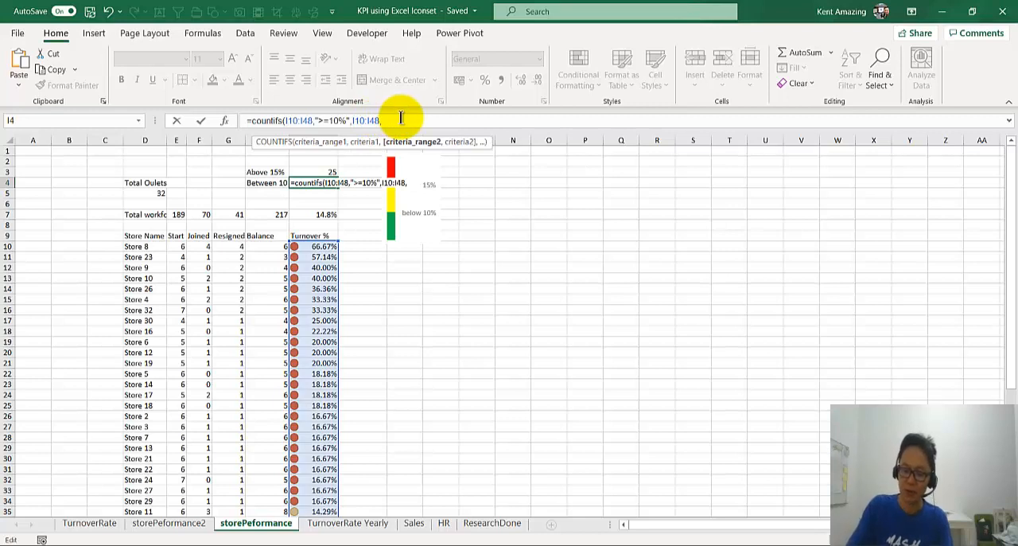
type("\"<15%")
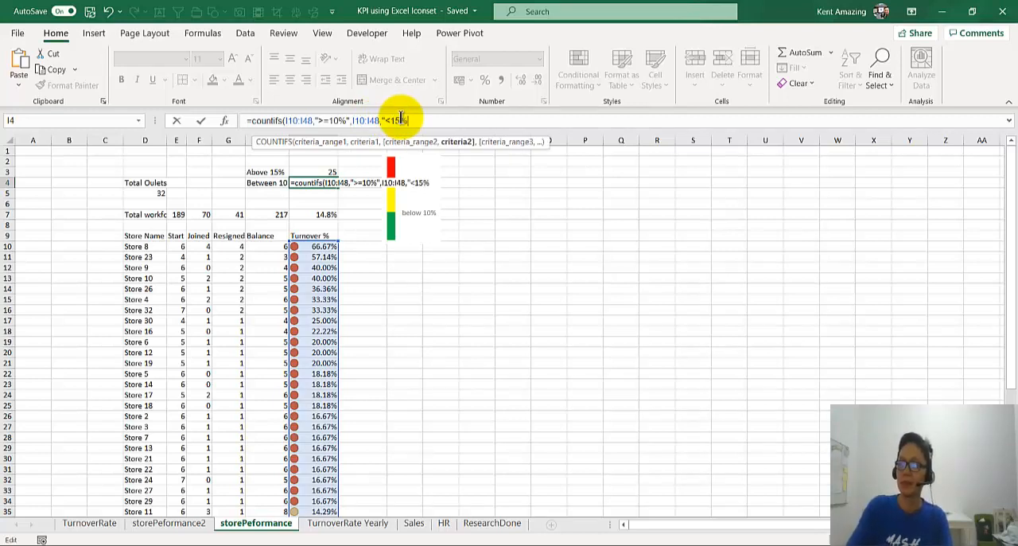
type("\"")
key("Return")
key("Up")
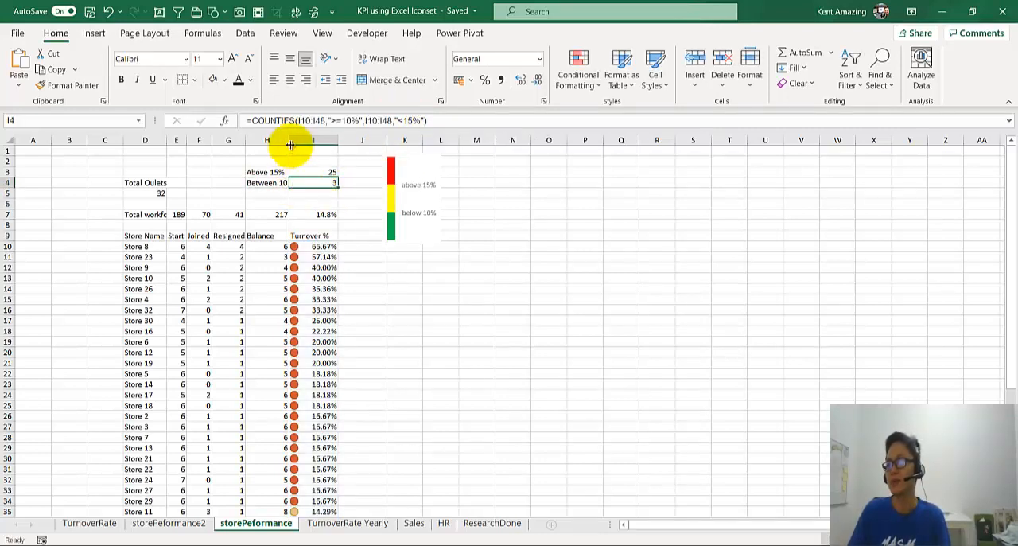
Step: Check the I4 formula result against the selection count of the yellow-marked cells I35:I37
left_click_drag(295, 140, 296, 140)
scroll(273, 250, "down", 6)
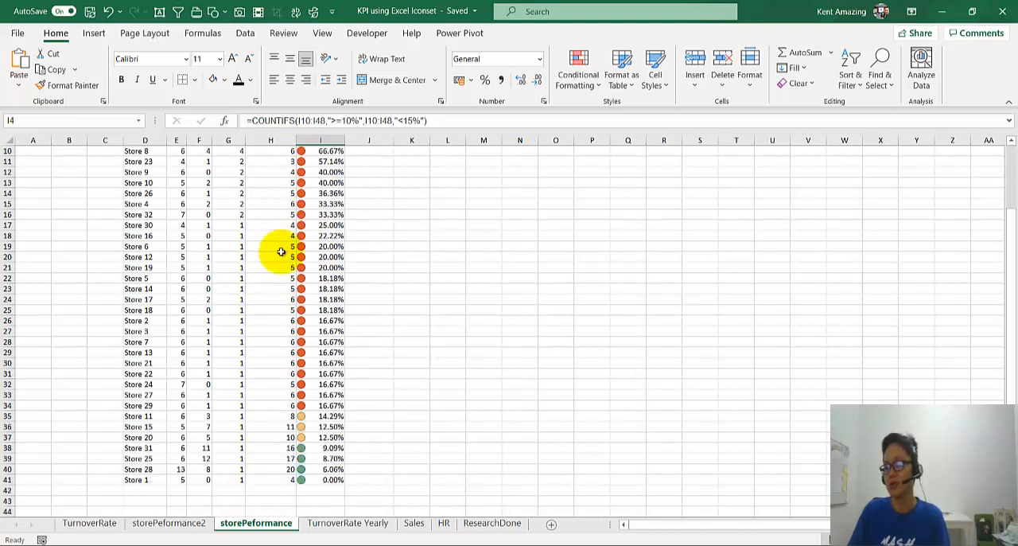
left_click_drag(295, 321, 307, 341)
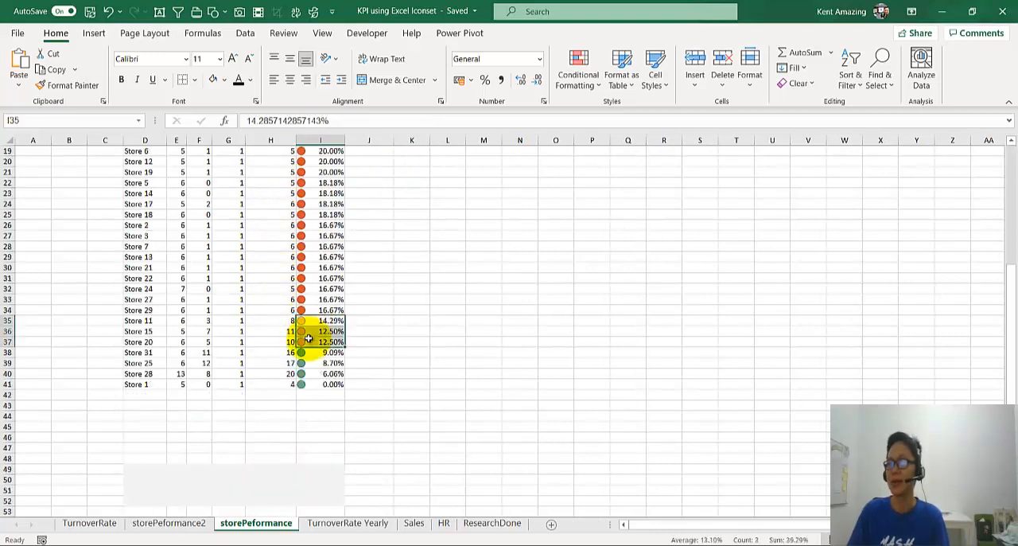
scroll(294, 318, "up", 5)
scroll(281, 286, "up", 1)
Step: Widen column H to fit the "Between 10 - 15%" label and enter the label "below 10%" in H5
left_click(266, 195)
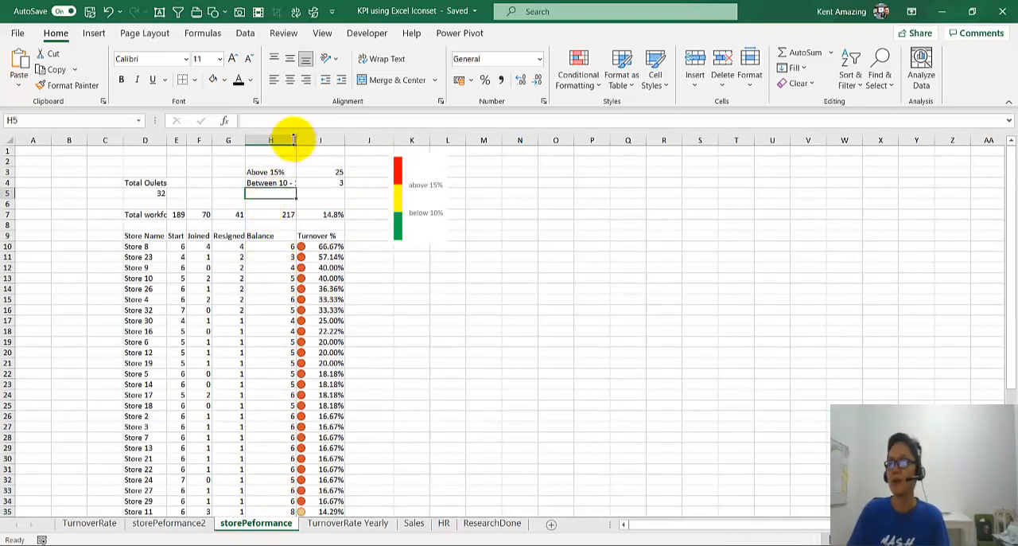
left_click_drag(294, 140, 311, 140)
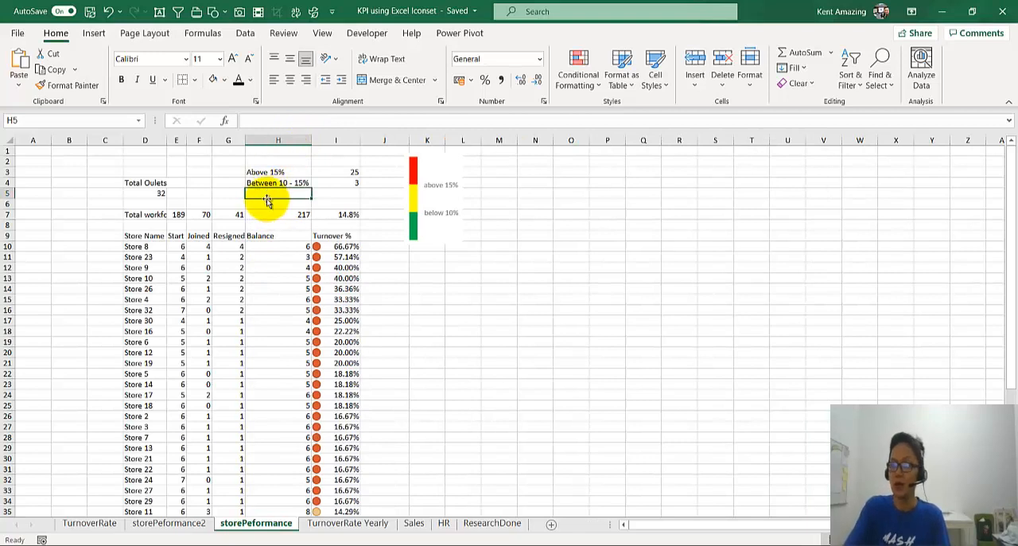
type("below 10%")
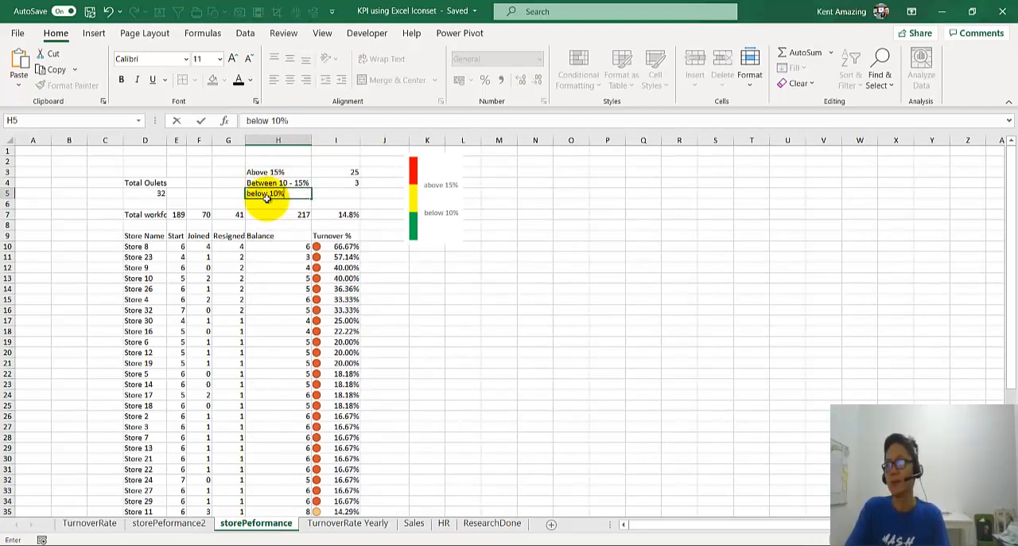
key("Tab")
Step: Enter =COUNTIF(I10:I48,"<10%") in I5 to count the stores with turnover below 10%
type("=")
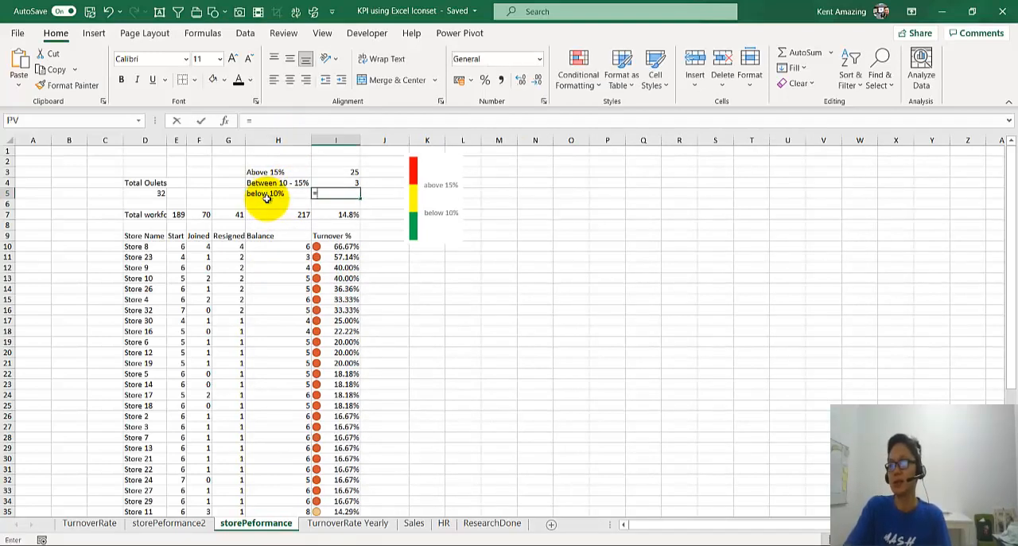
type("countif(")
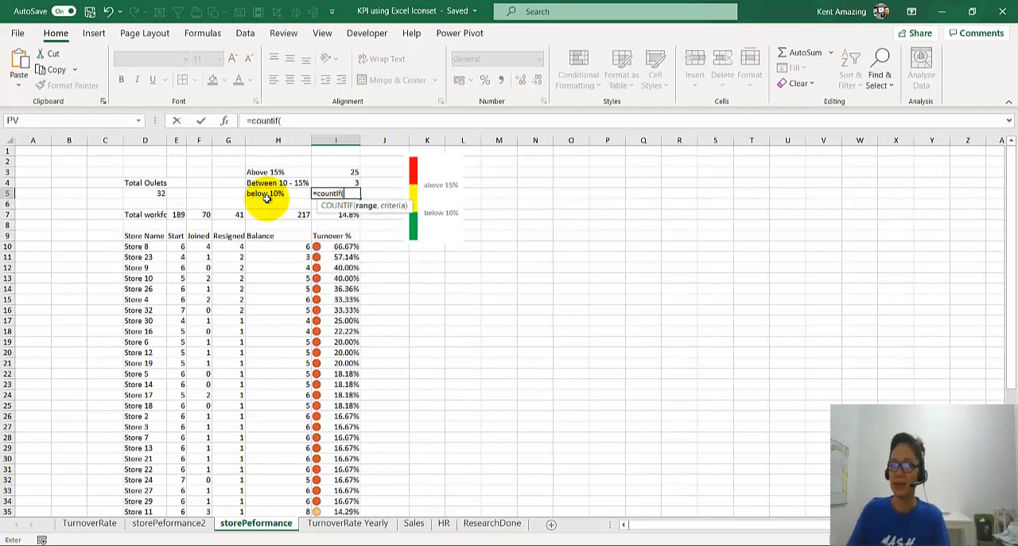
left_click(336, 246)
scroll(328, 341, "down", 1)
scroll(328, 341, "down", 6)
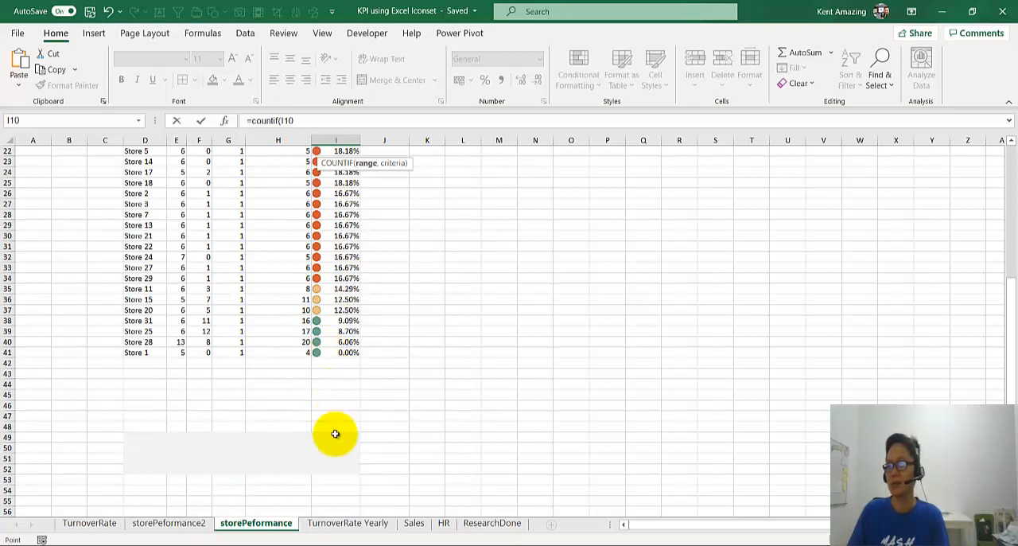
left_click_drag(334, 432, 325, 416)
scroll(302, 325, "up", 7)
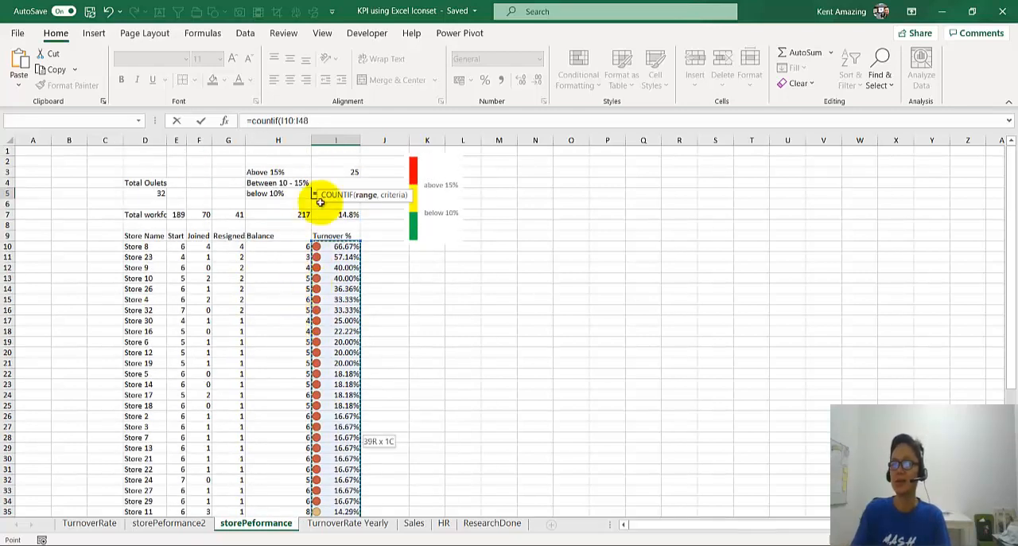
type(",")
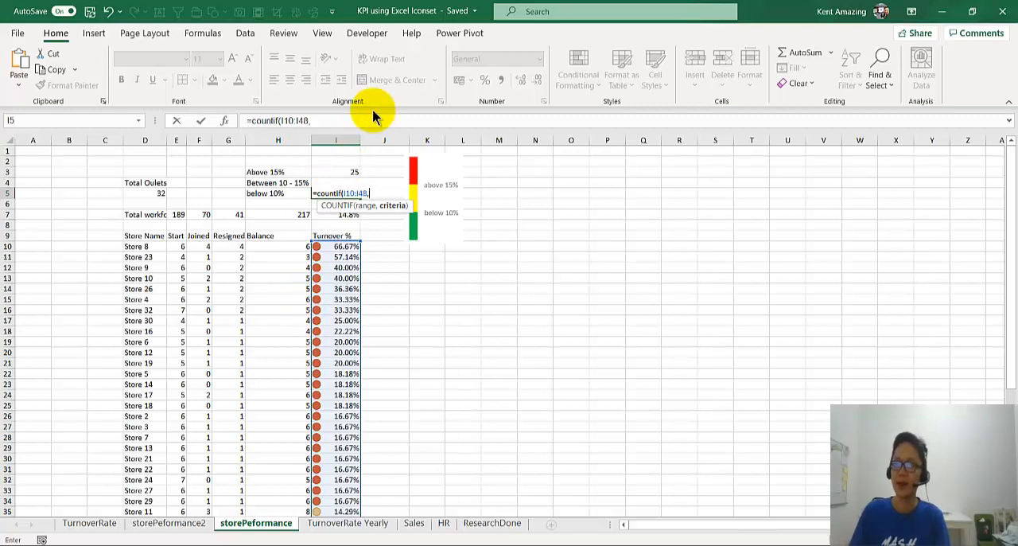
left_click(367, 115)
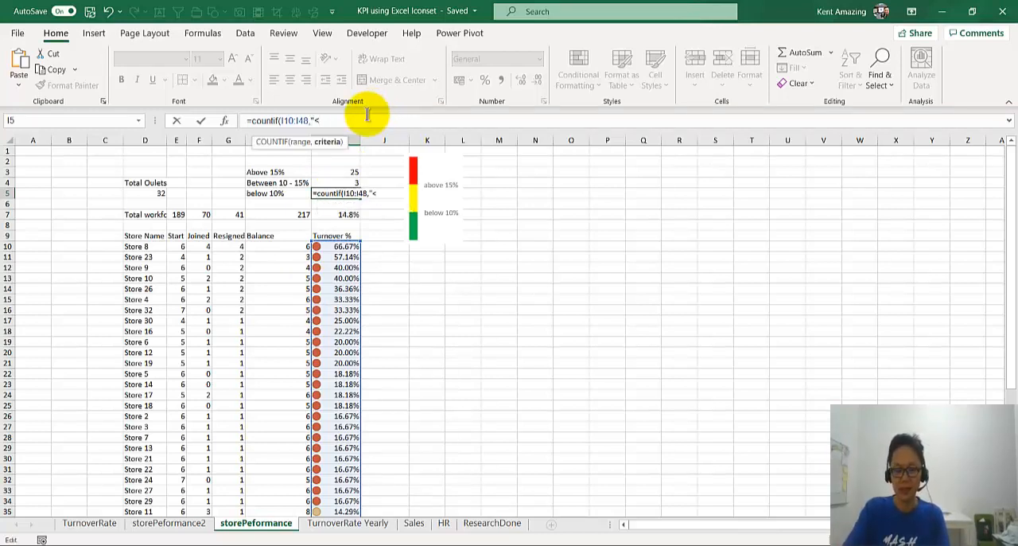
type("\"<10%\")")
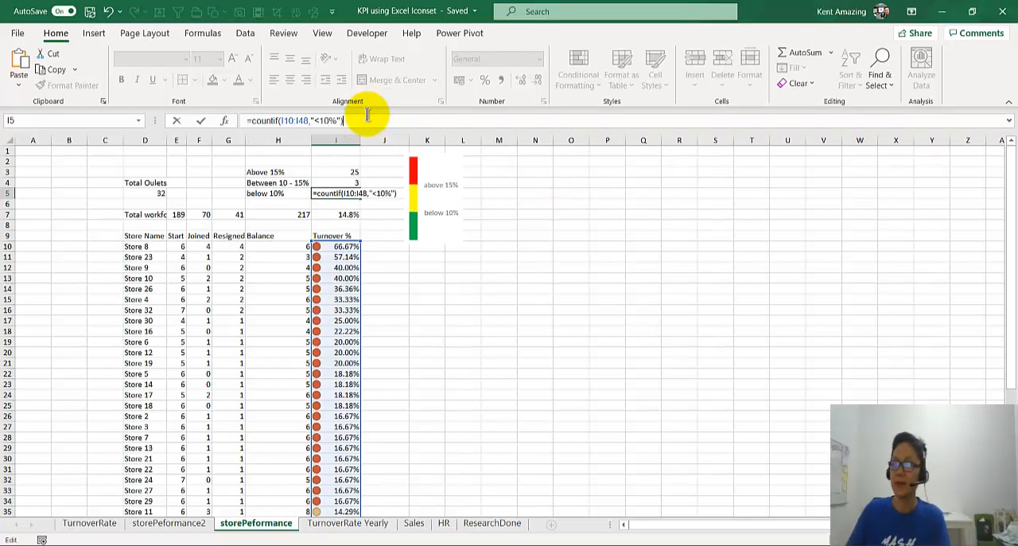
key("Return")
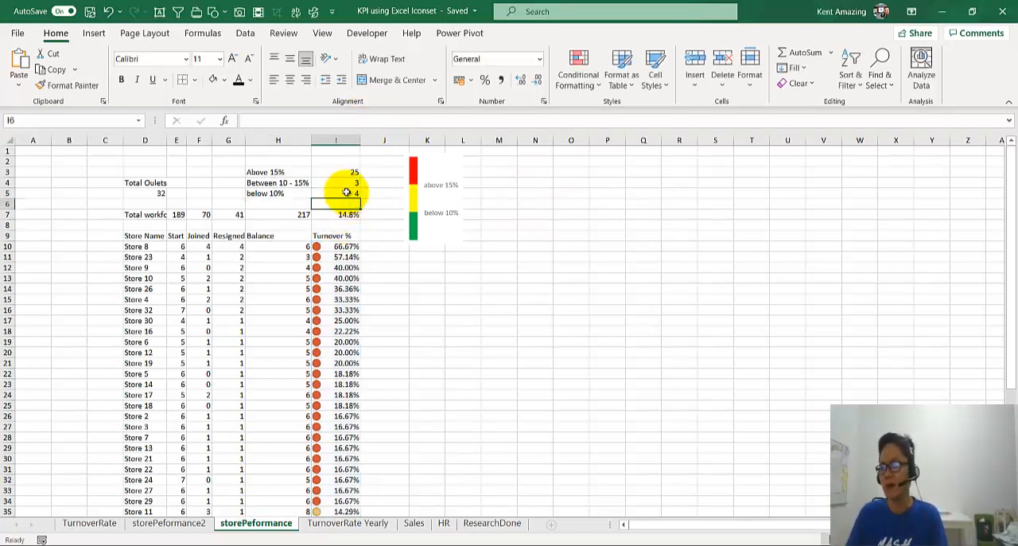
Step: Check the I5 formula result against the green-marked stores at the end of the list
left_click(346, 194)
scroll(266, 341, "down", 4)
scroll(272, 338, "up", 4)
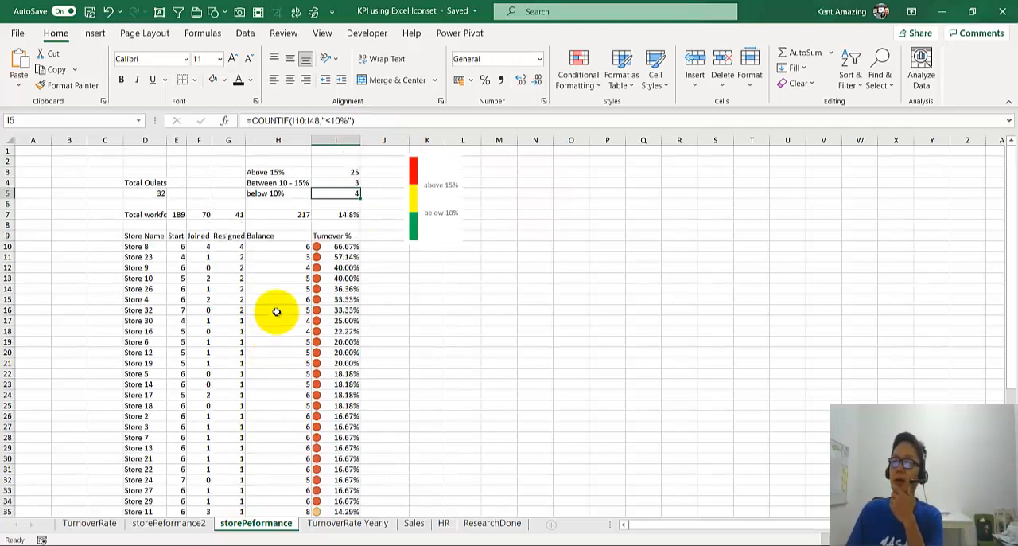
Step: Fill the "below 10%" label cell H5 with dark green and the "Between 10 - 15%" label cell H4 with yellow
left_click(274, 193)
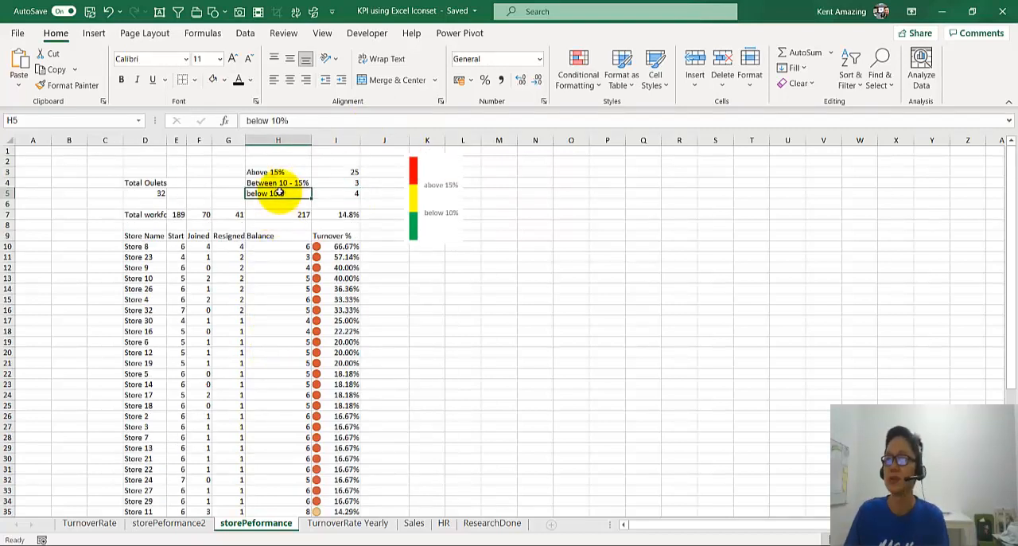
left_click(225, 81)
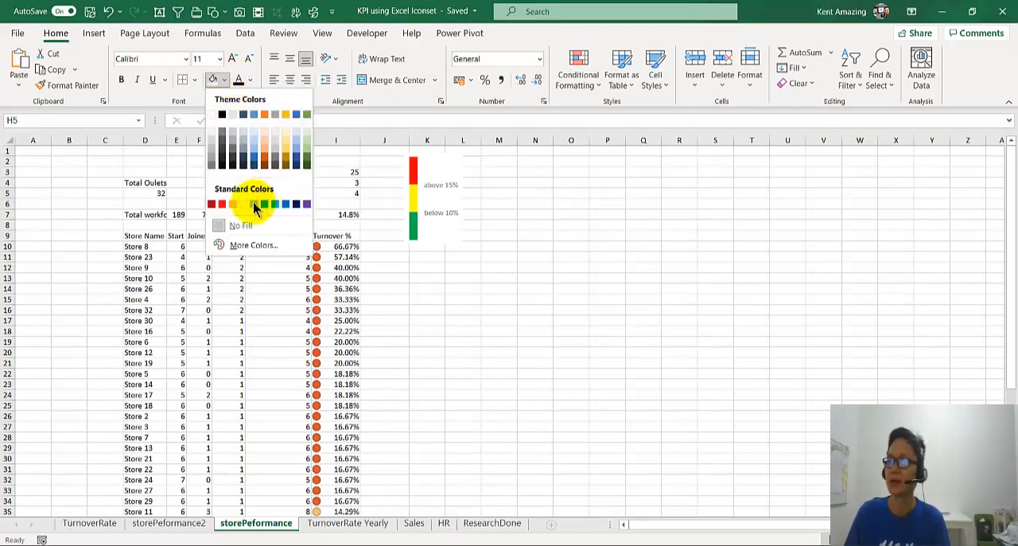
left_click(308, 155)
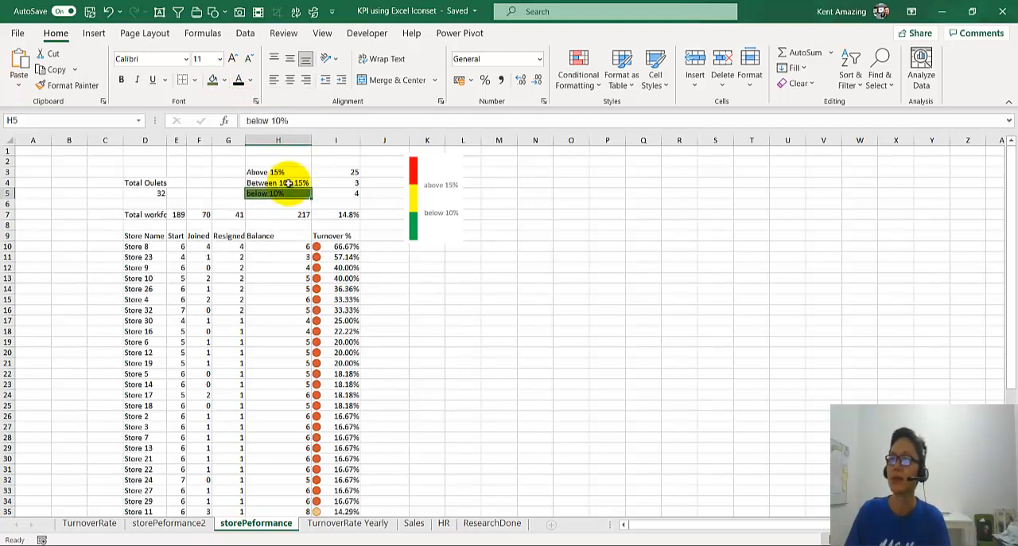
left_click(299, 184)
left_click(226, 81)
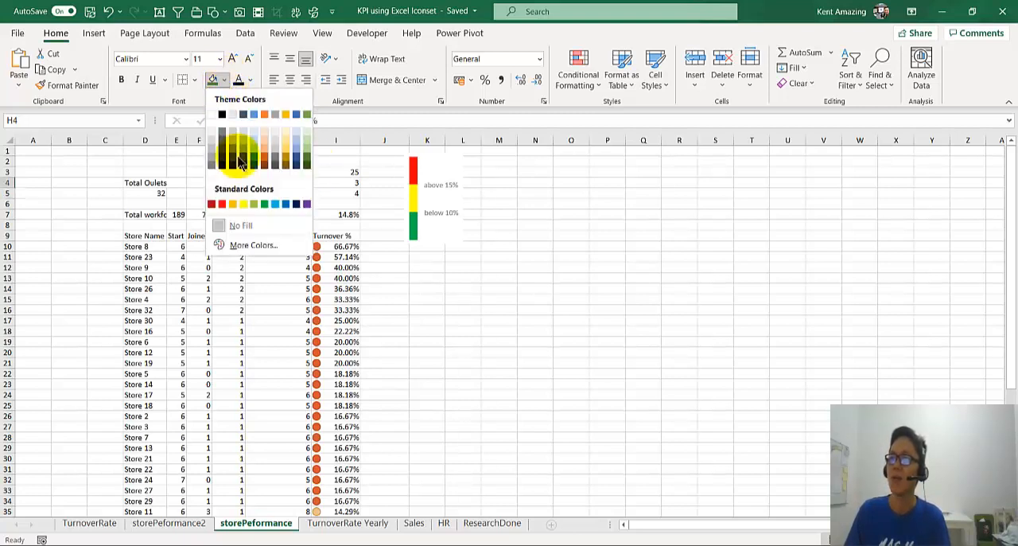
left_click(240, 199)
Step: Fill the "Above 15%" label cell H3 with red, and darken the fill to the standard dark red
left_click(274, 172)
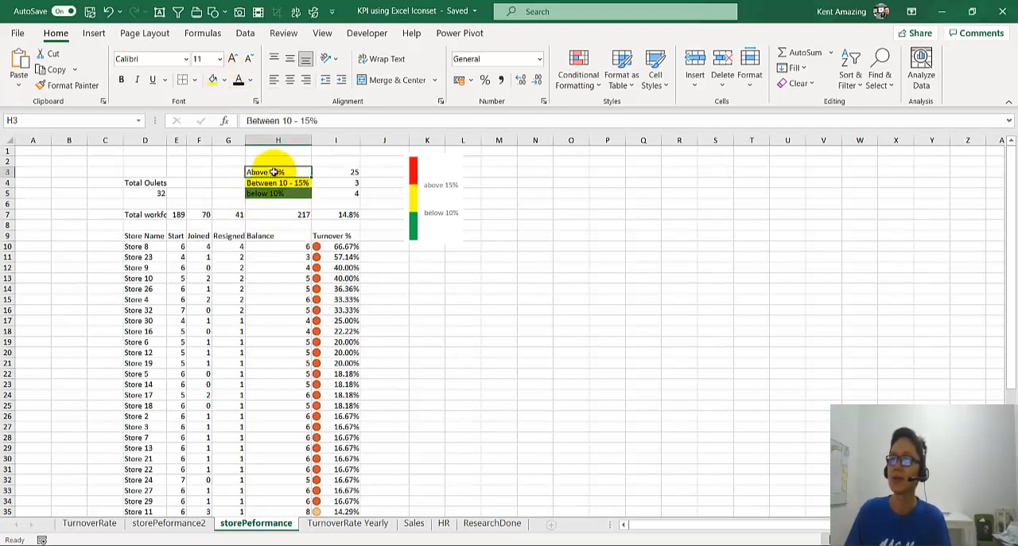
left_click(226, 81)
left_click(223, 203)
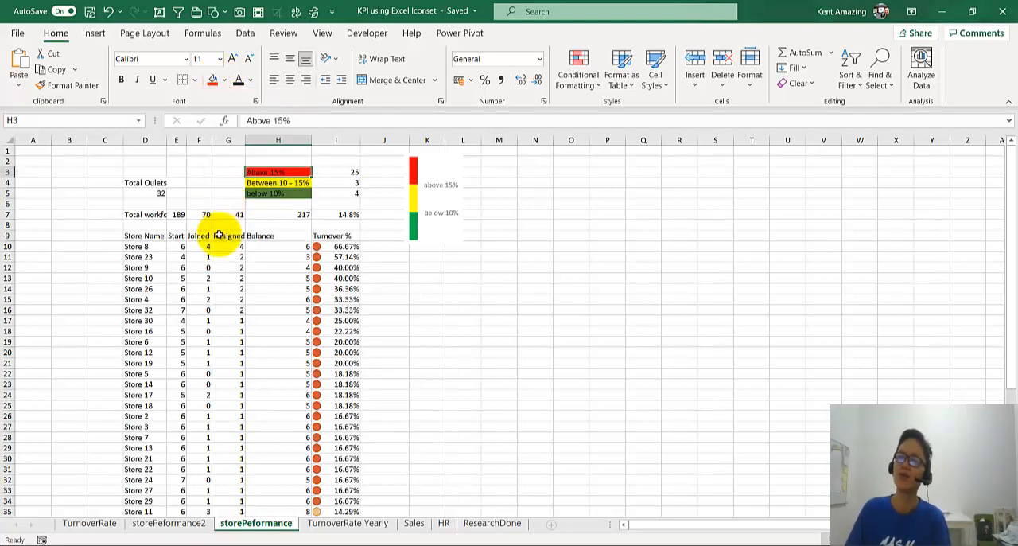
left_click(225, 82)
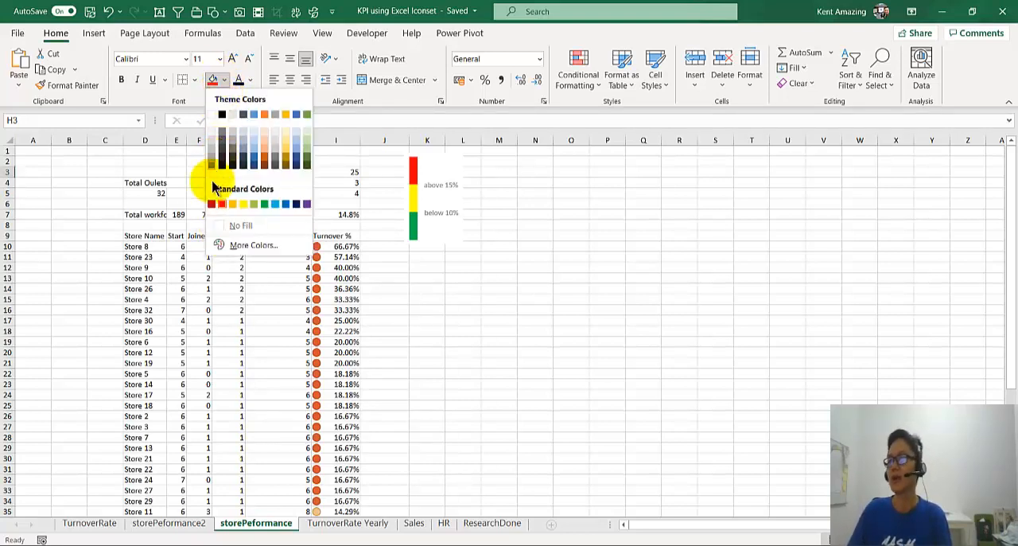
left_click(211, 203)
left_click(273, 237)
Step: Set the font colour of the three band labels in H3:H5 to white
left_click(272, 171)
left_click_drag(271, 171, 277, 194)
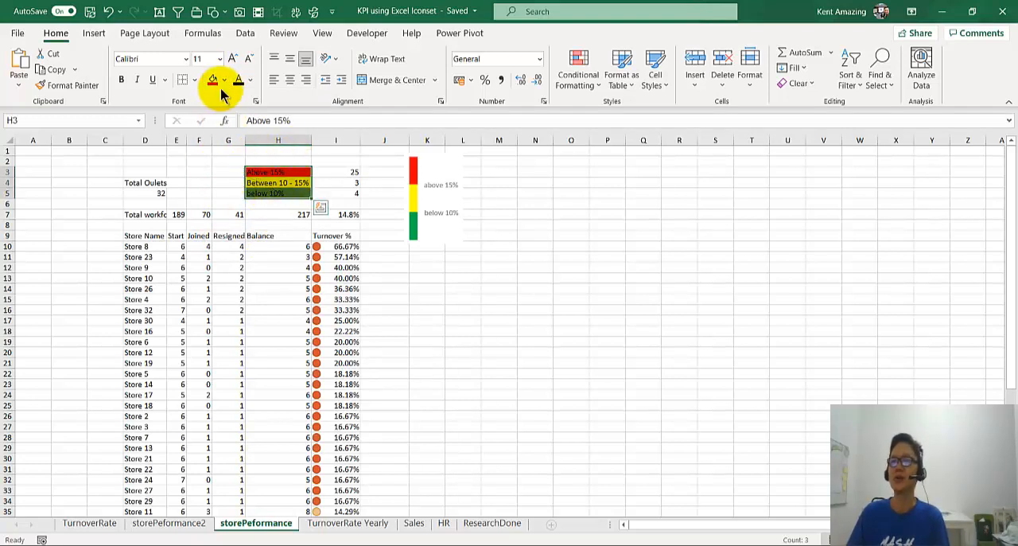
left_click(249, 82)
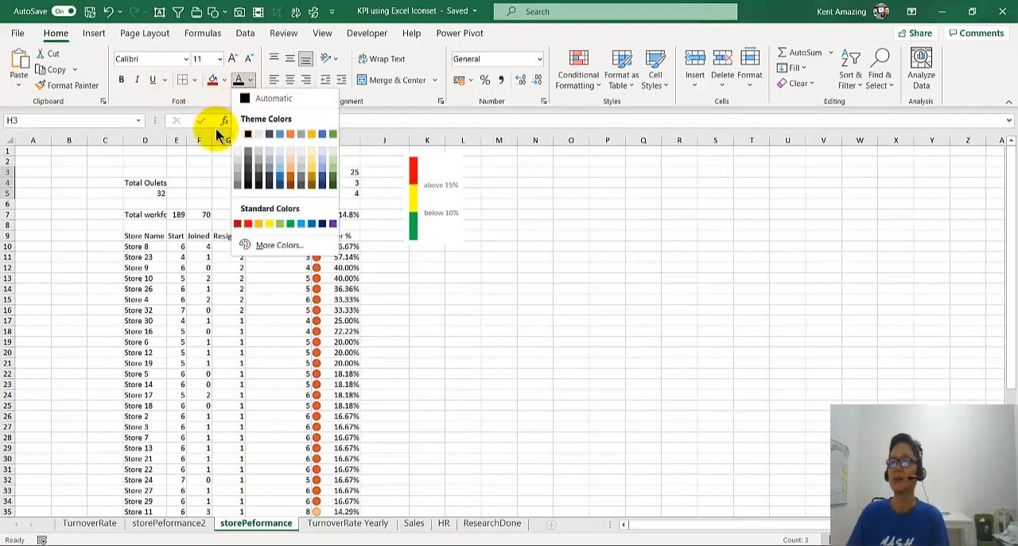
left_click(243, 129)
left_click(241, 255)
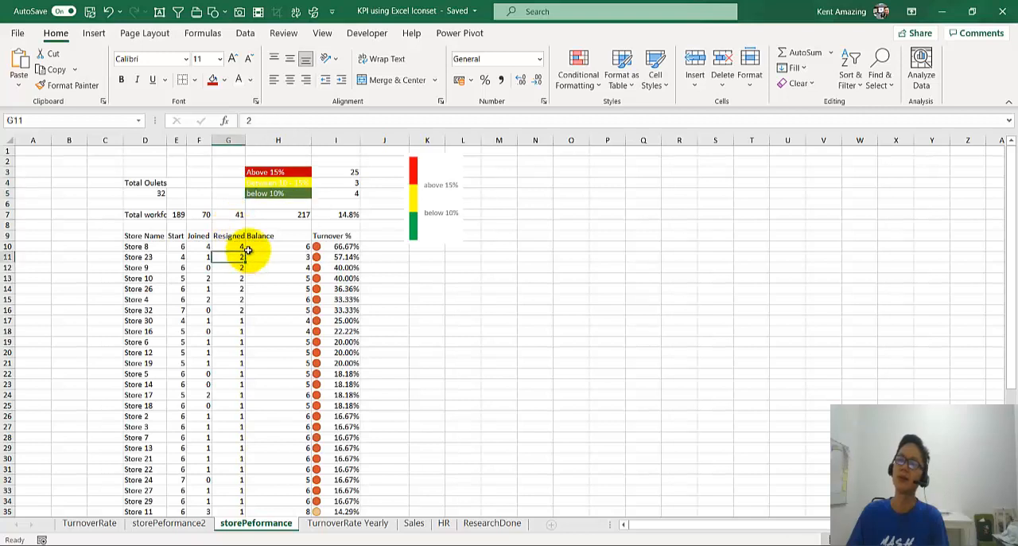
Step: Set the font colour of the "Between 10 - 15%" label in H4 to Automatic
left_click(274, 183)
left_click(249, 80)
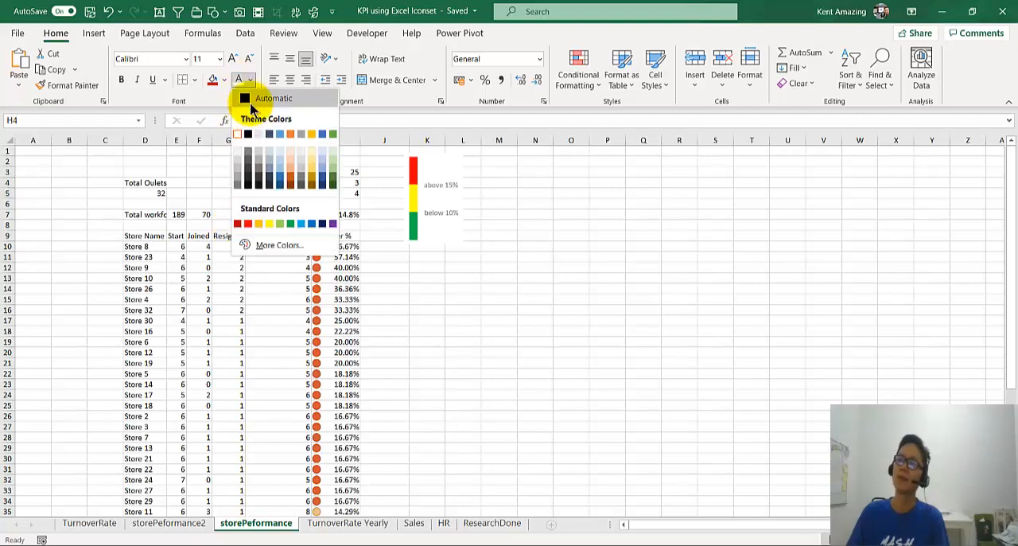
left_click(244, 98)
left_click(270, 245)
Step: Apply a thick outside border around the band labels and counts in H3:I5
left_click_drag(271, 171, 342, 196)
left_click(335, 214)
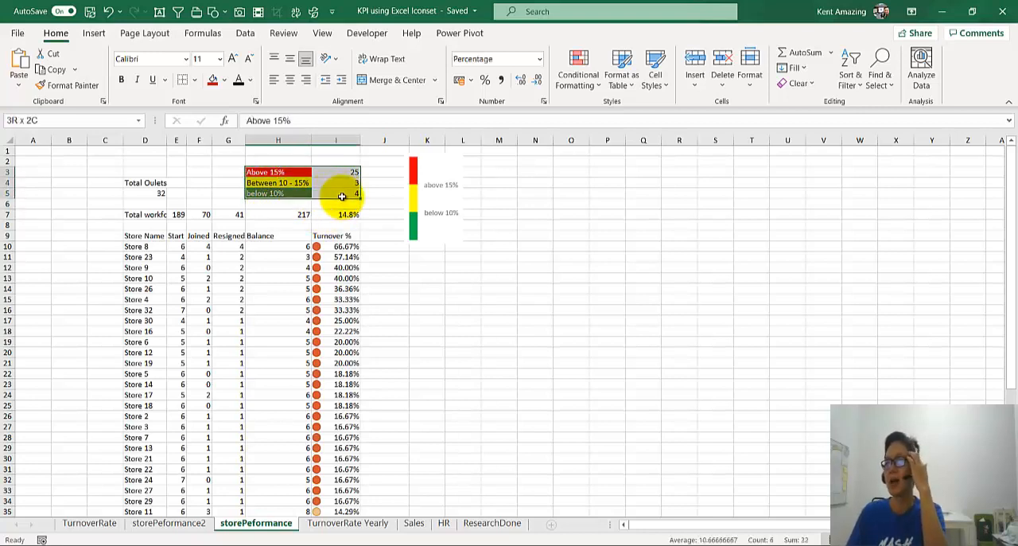
left_click(194, 79)
left_click(238, 252)
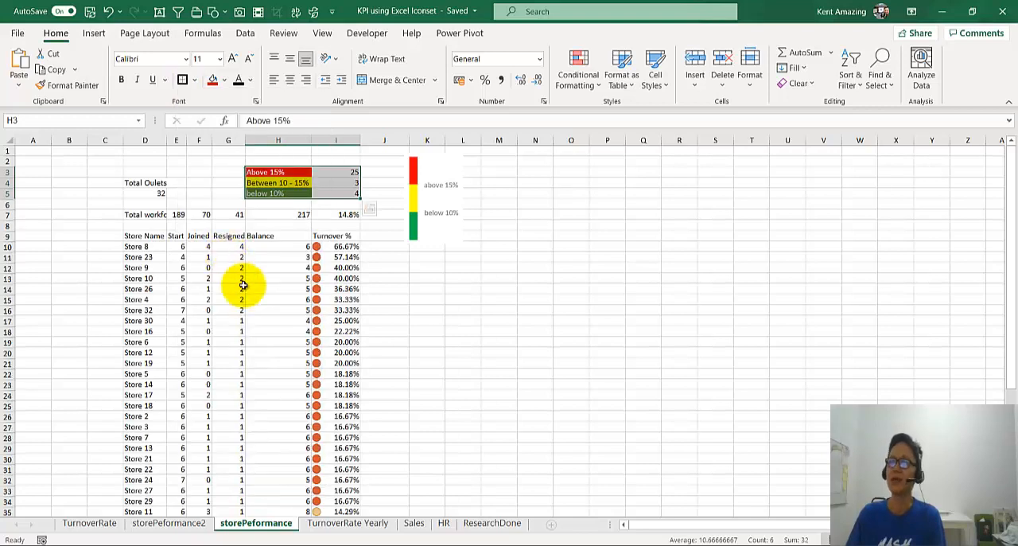
Step: Review the three band counts in I3:I5 against the total outlets figure in D5
left_click(334, 173)
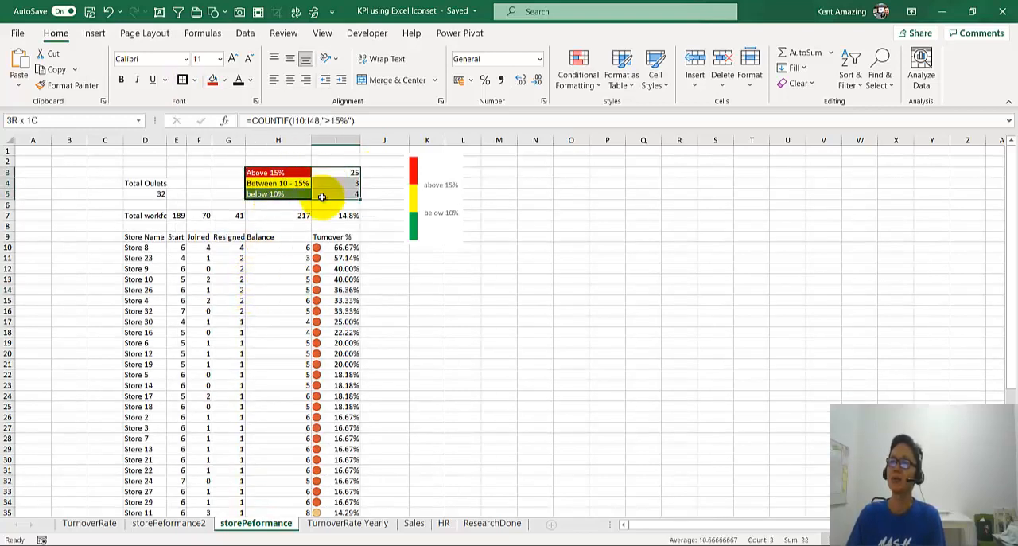
left_click(342, 185)
left_click(340, 195)
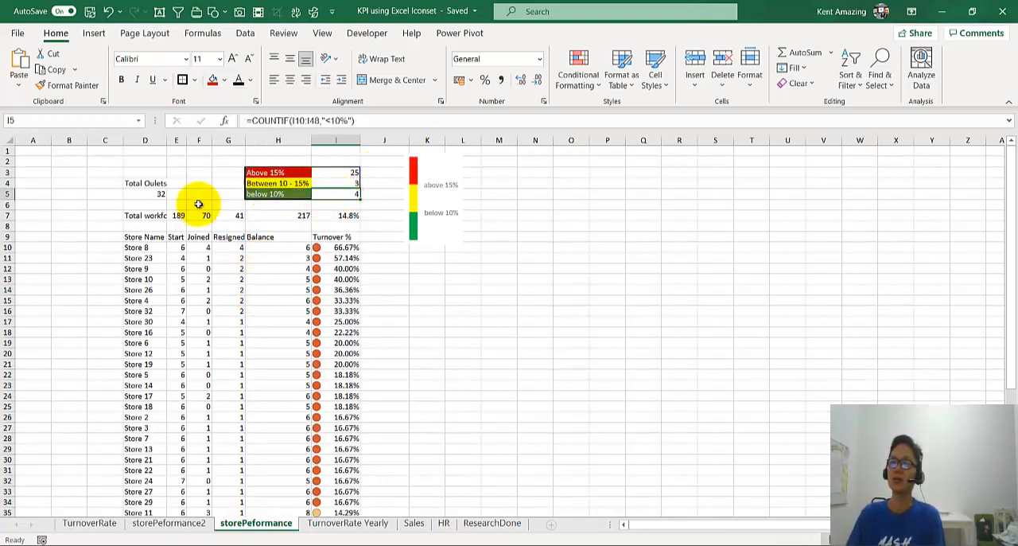
left_click(145, 194)
left_click_drag(146, 184, 146, 196)
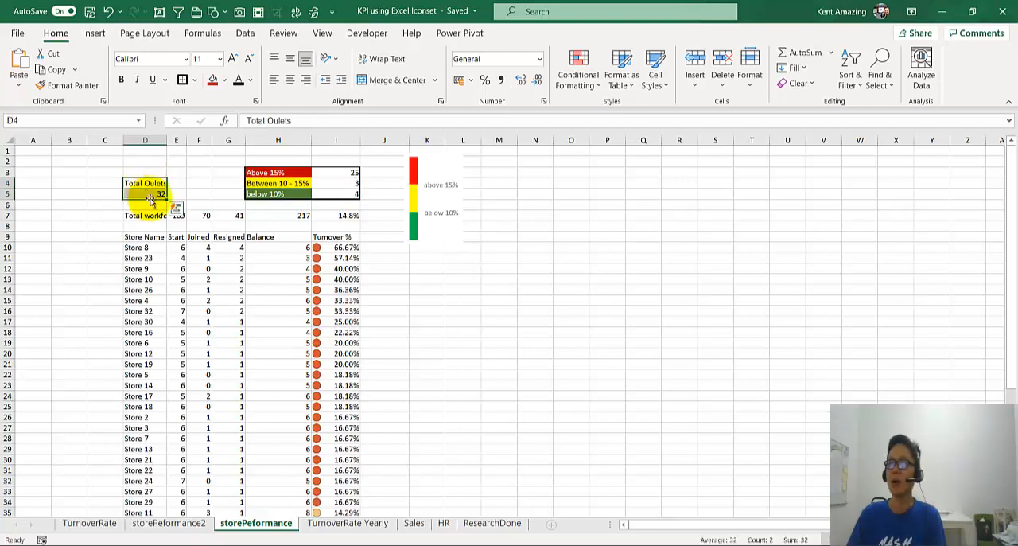
left_click_drag(341, 174, 341, 194)
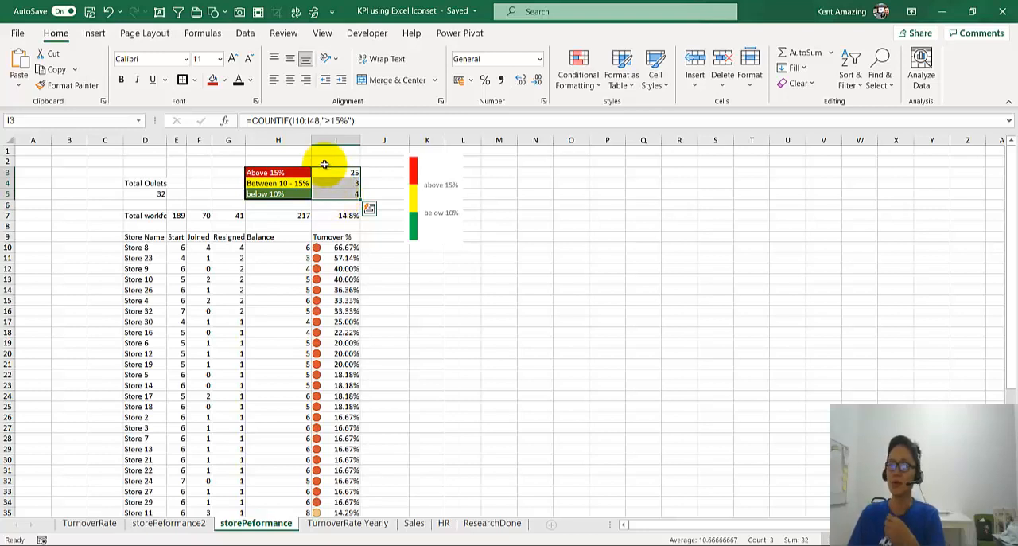
Step: Total the band counts in I2 with =SUM(I3:I5) and compare the result with the total outlets in D5
left_click(326, 163)
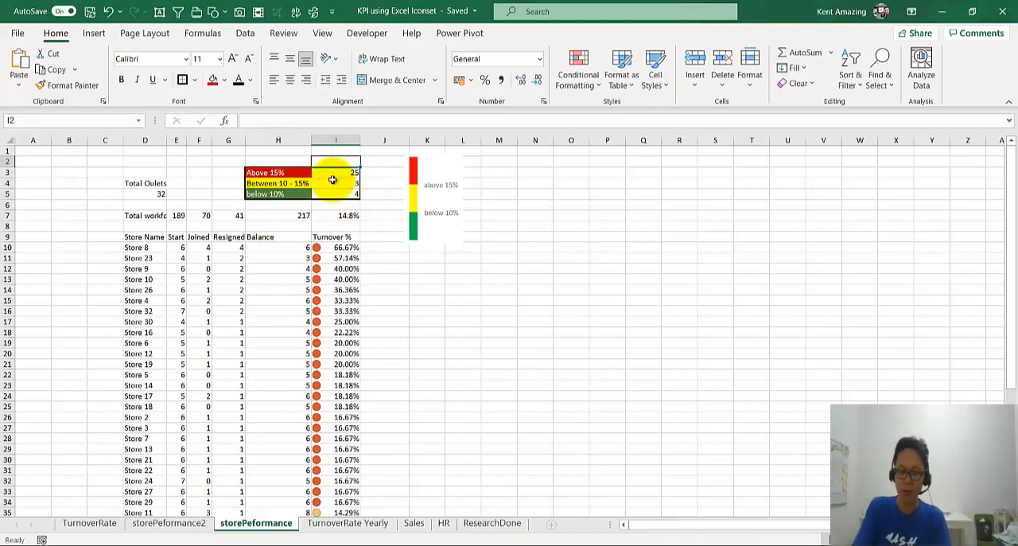
type("=sum(")
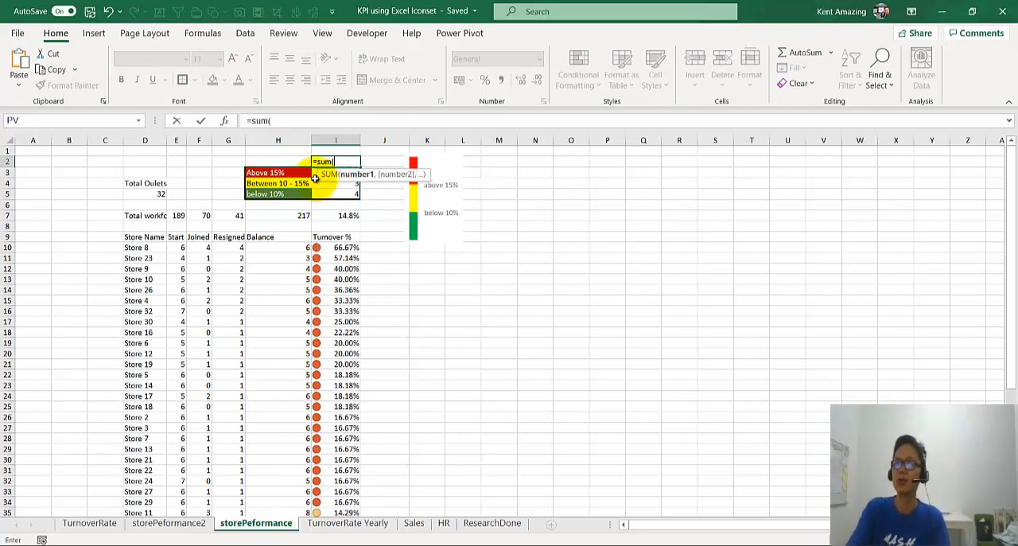
left_click(315, 177)
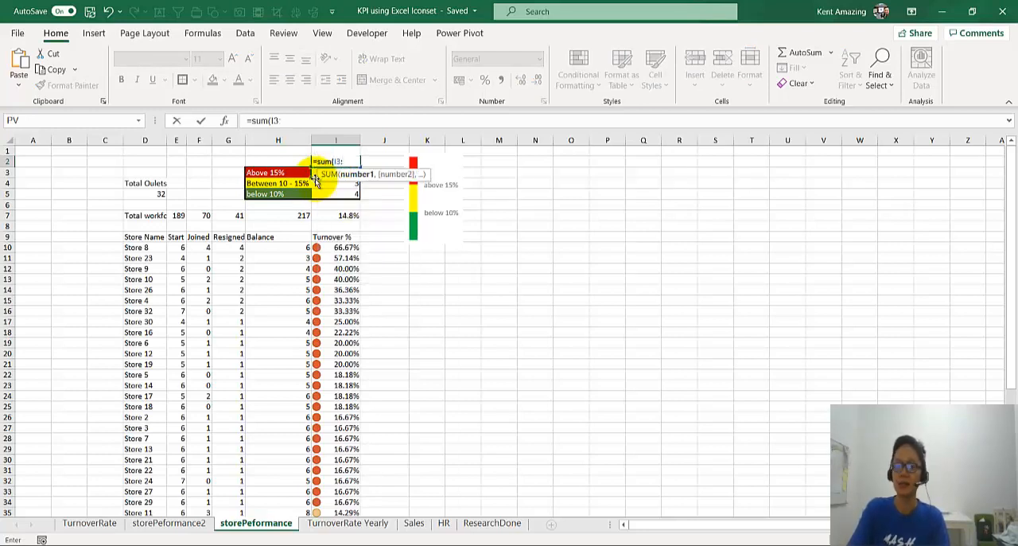
type(":I6")
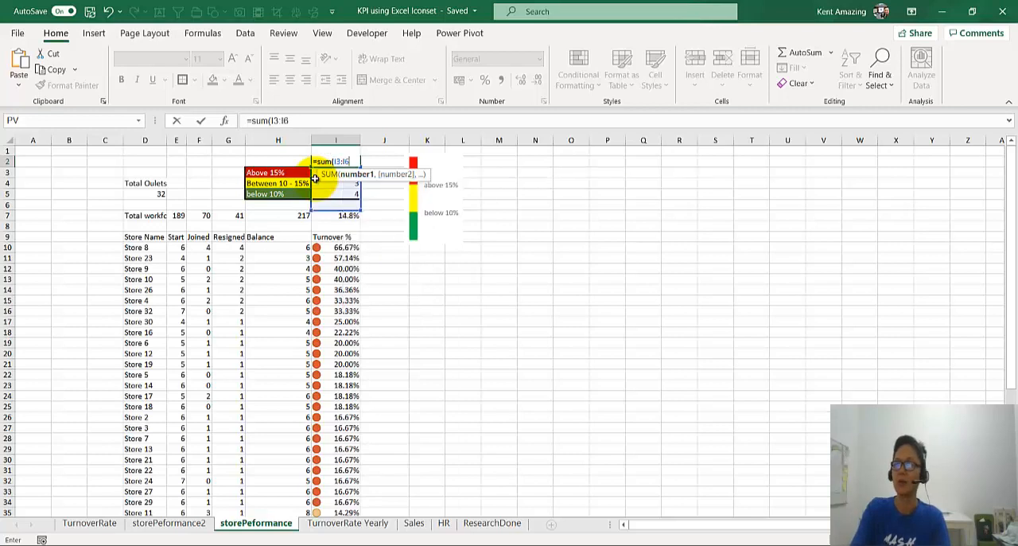
key("BackSpace")
type("7")
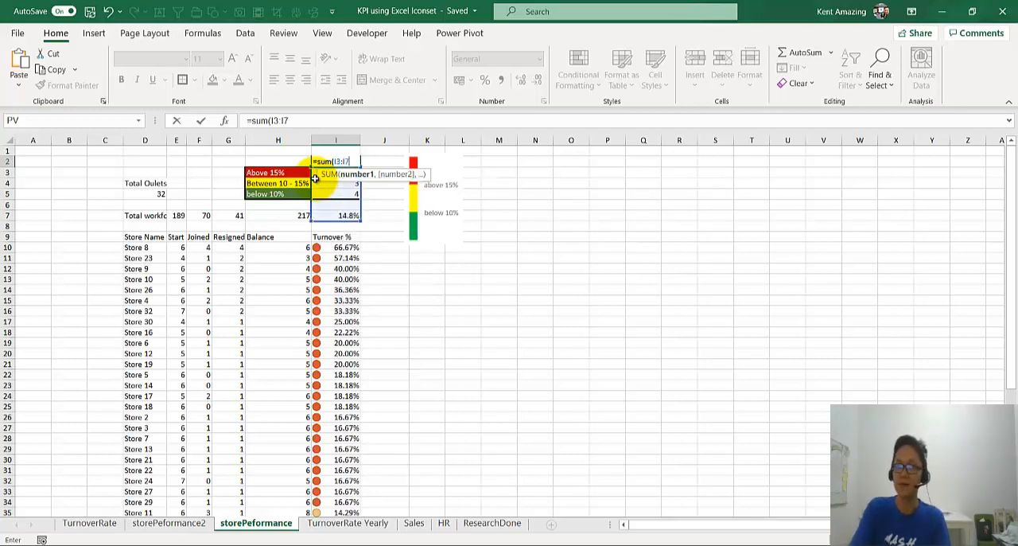
key("BackSpace")
type("5")
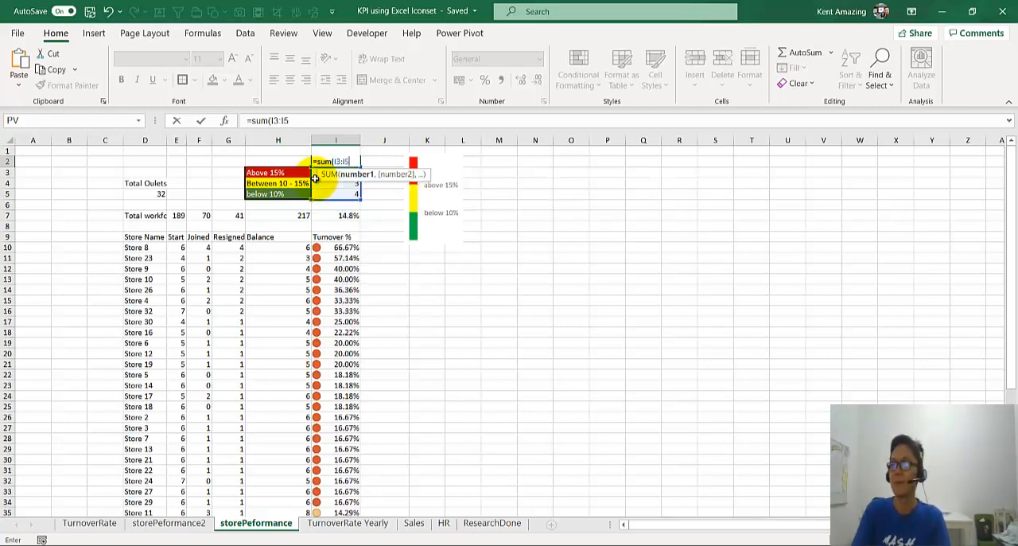
key("Return")
key("Up")
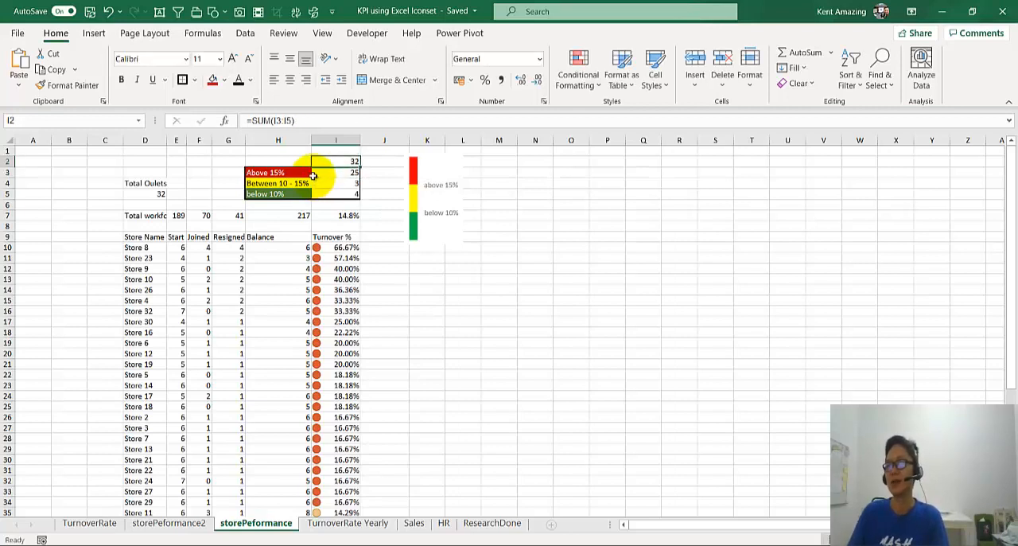
mouse_move(156, 192)
left_mouse_down()
mouse_move(154, 180)
mouse_move(148, 195)
left_mouse_up()
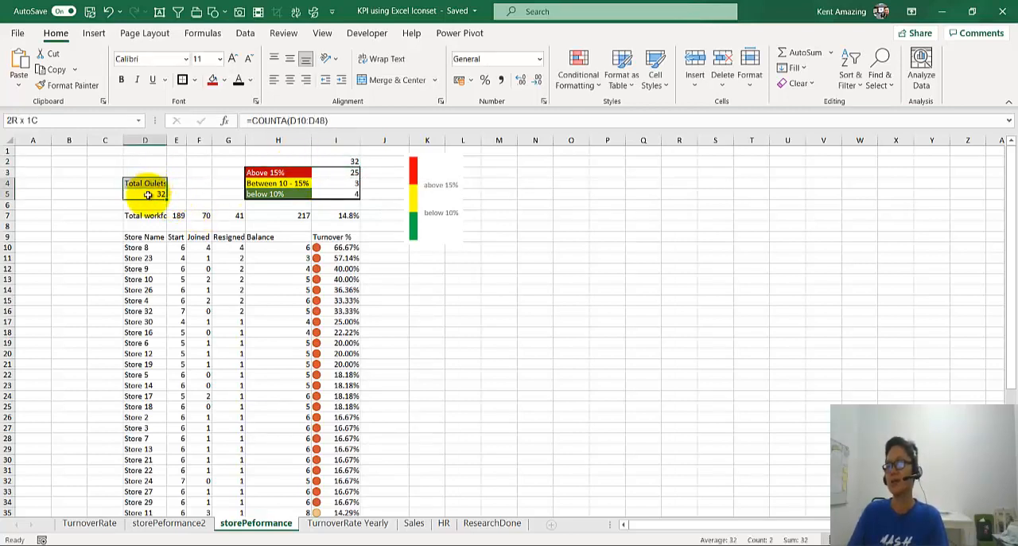
left_click(149, 194)
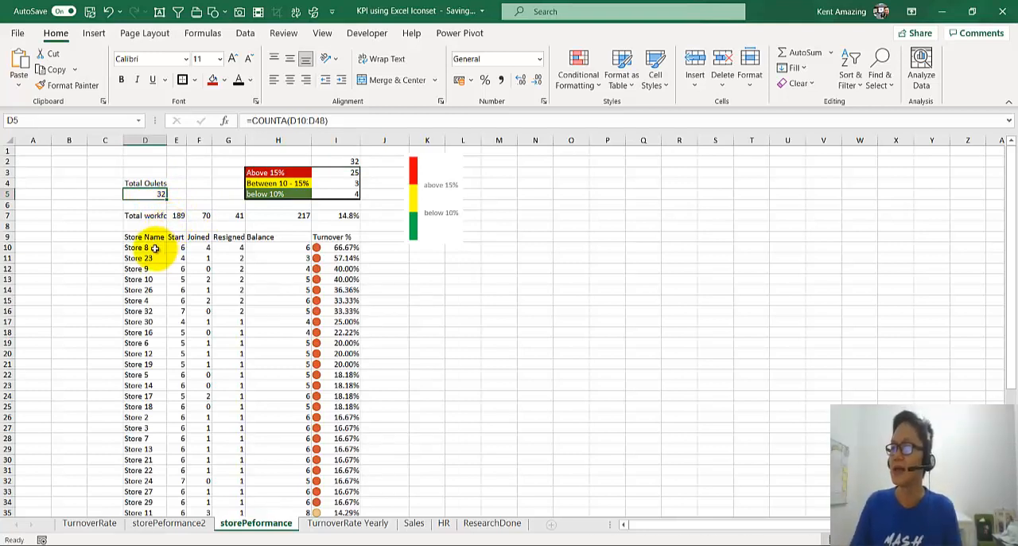
Step: Fill the table header row D9:I9 with dark grey and set its font colour to white
left_click_drag(140, 237, 339, 237)
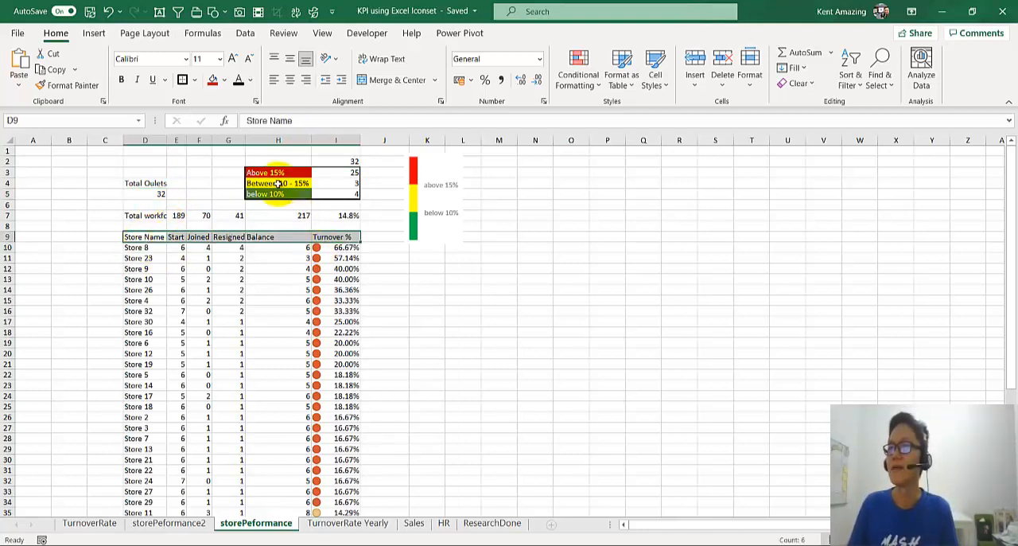
left_click(224, 81)
left_click(223, 131)
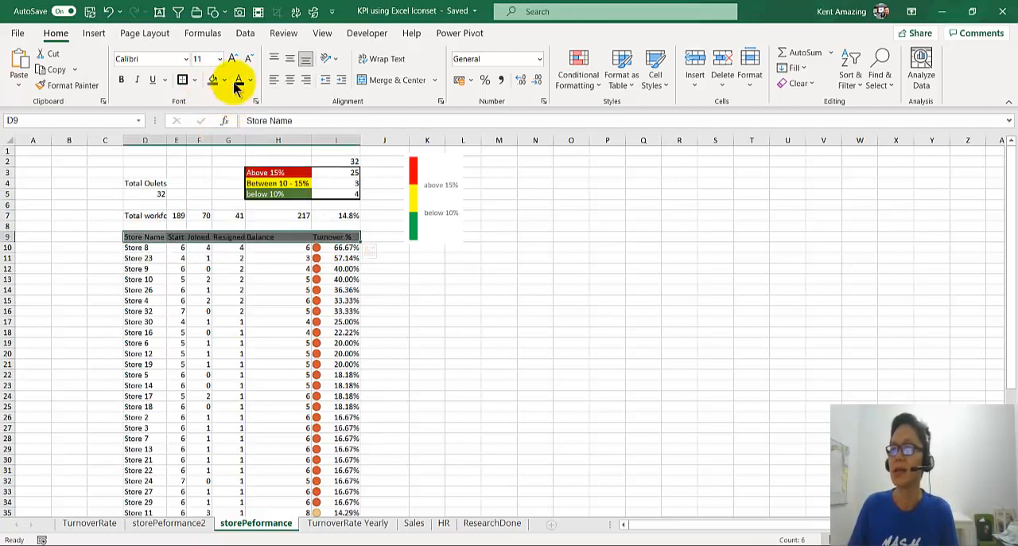
left_click(249, 81)
left_click(240, 132)
left_click(211, 278)
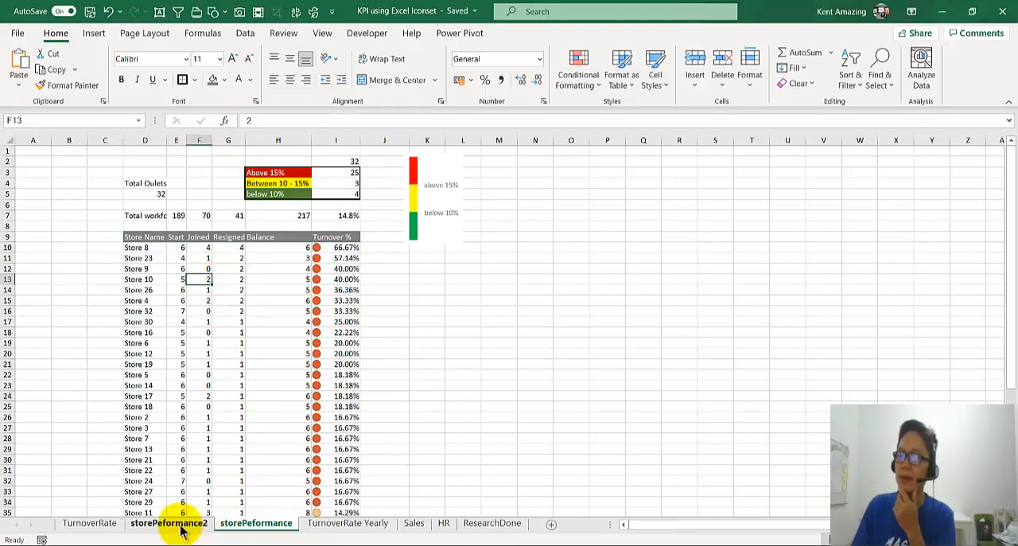
Step: Move the "Total Oulets" label from D4 up to D3, leaving the count in D5
mouse_move(156, 184)
left_mouse_down()
mouse_move(154, 196)
mouse_move(145, 172)
mouse_move(142, 194)
left_mouse_up()
left_click(146, 182)
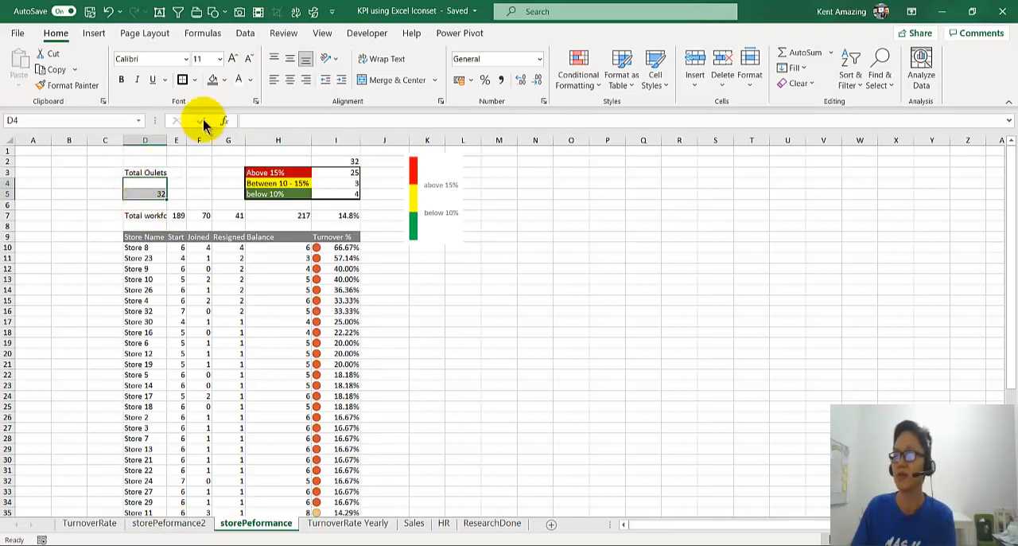
left_click(152, 193)
left_click(147, 182)
left_click_drag(141, 193, 143, 195)
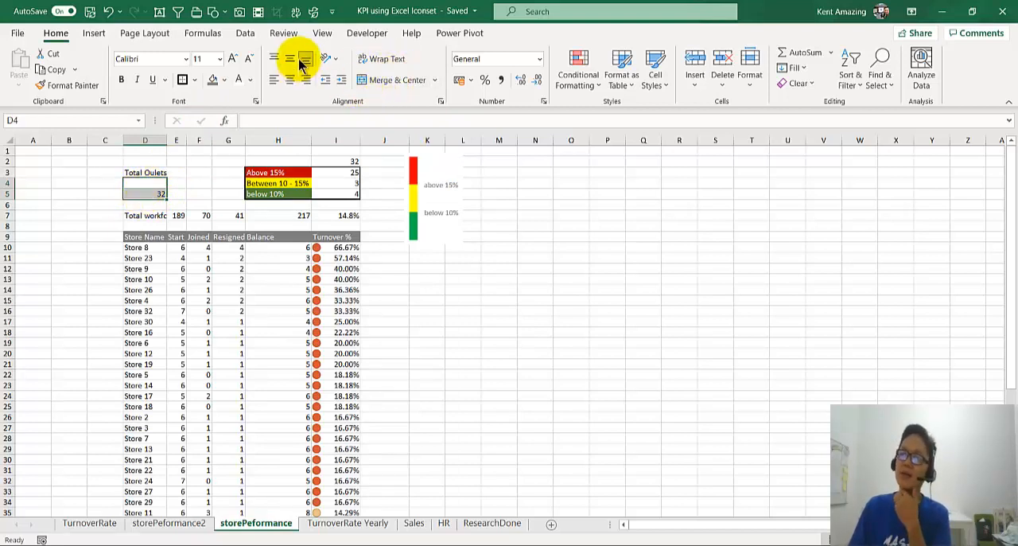
left_click(186, 182)
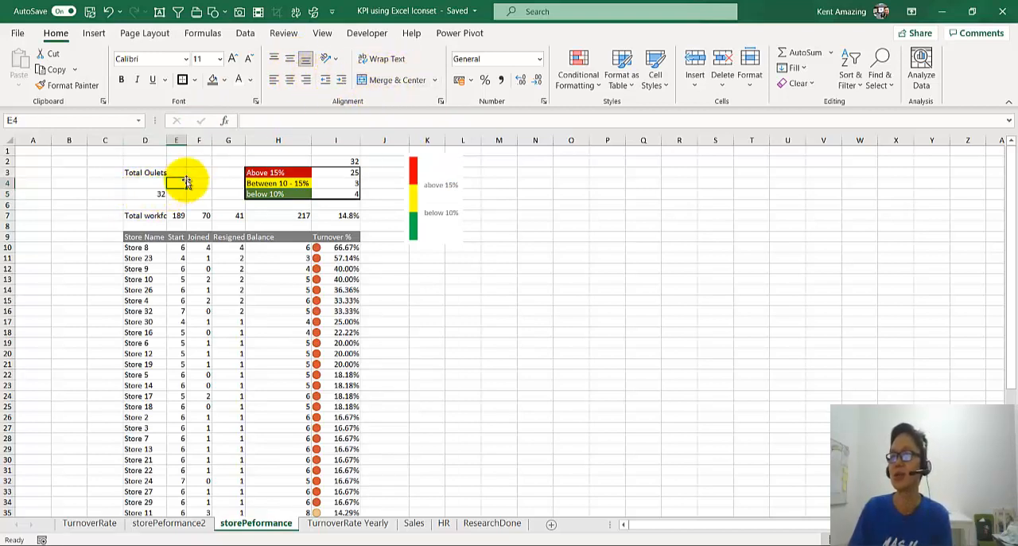
Step: Draw a text box about 2.1 cm wide between the total outlets label and the band labels, and link it to =$D$5
left_click(159, 11)
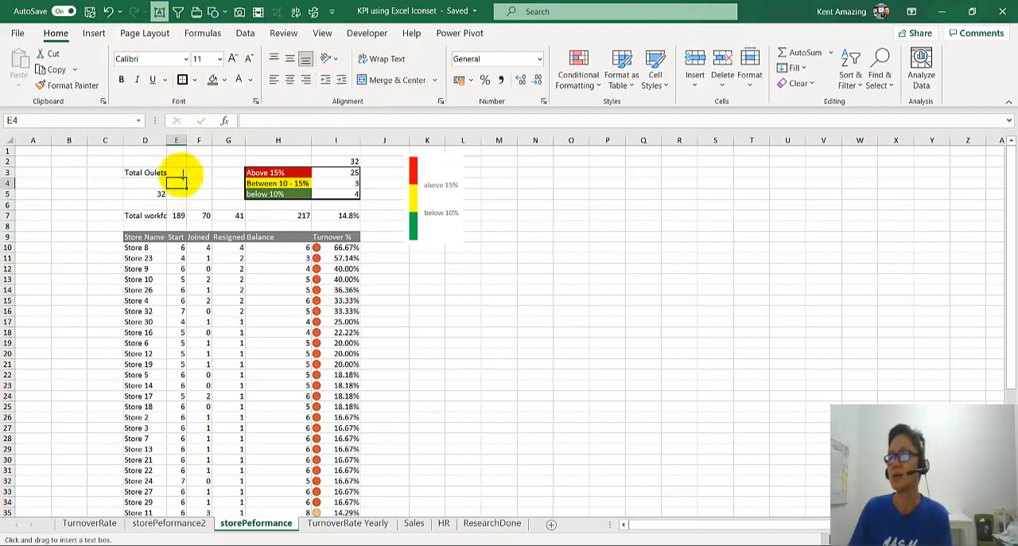
left_click(179, 163)
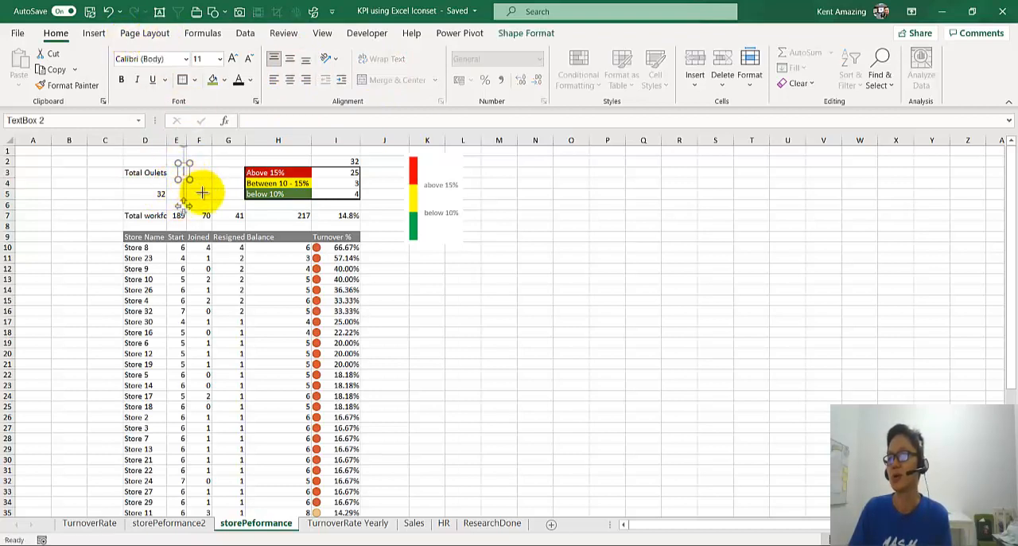
left_click_drag(220, 199, 224, 200)
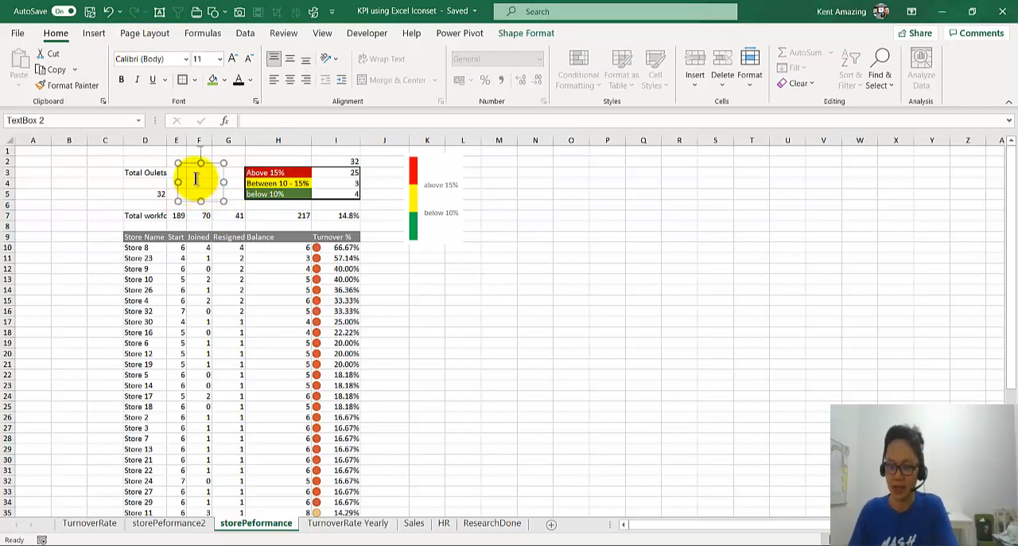
type("=")
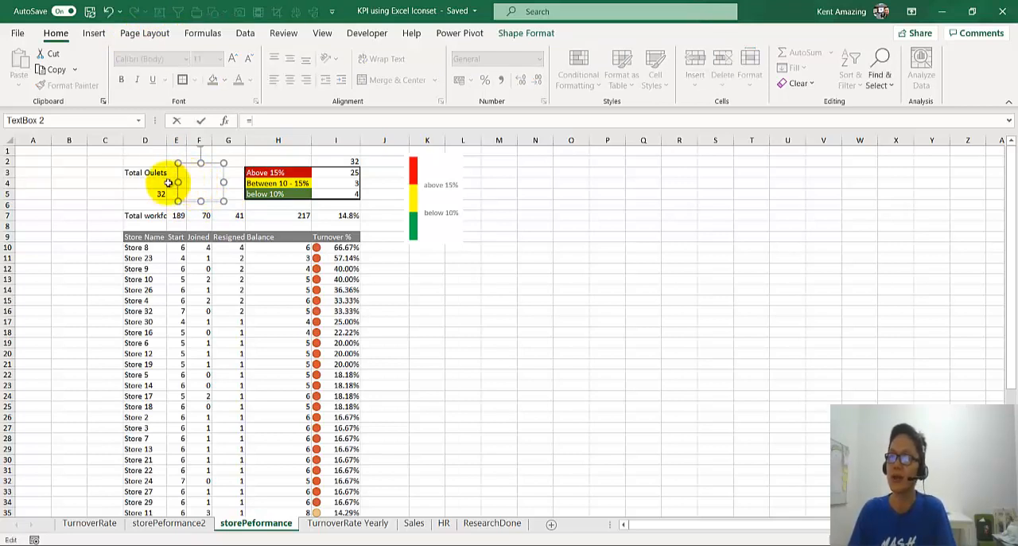
left_click(140, 196)
key("Return")
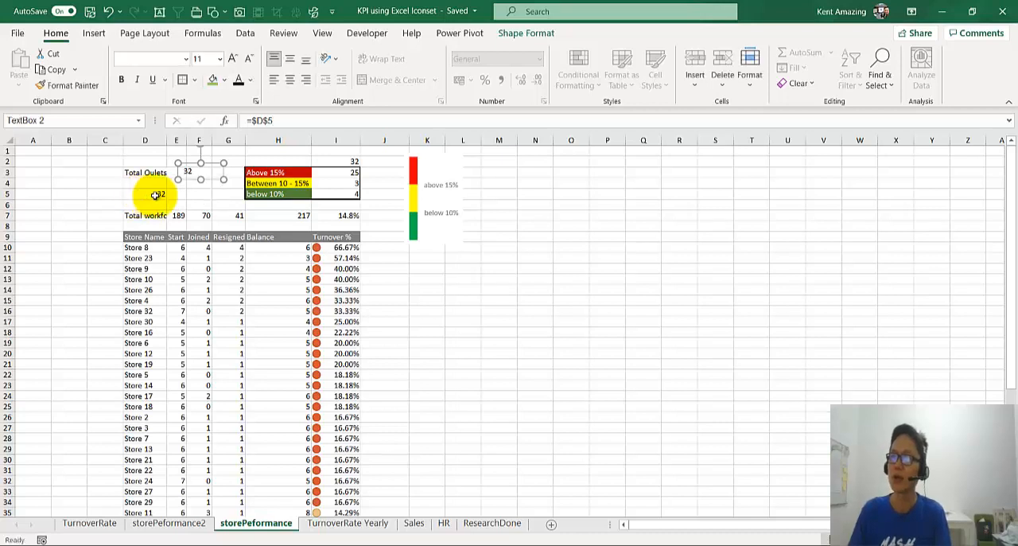
Step: Set the linked text box's font size to 36 and centre its number horizontally
left_click(233, 59)
left_click(233, 60)
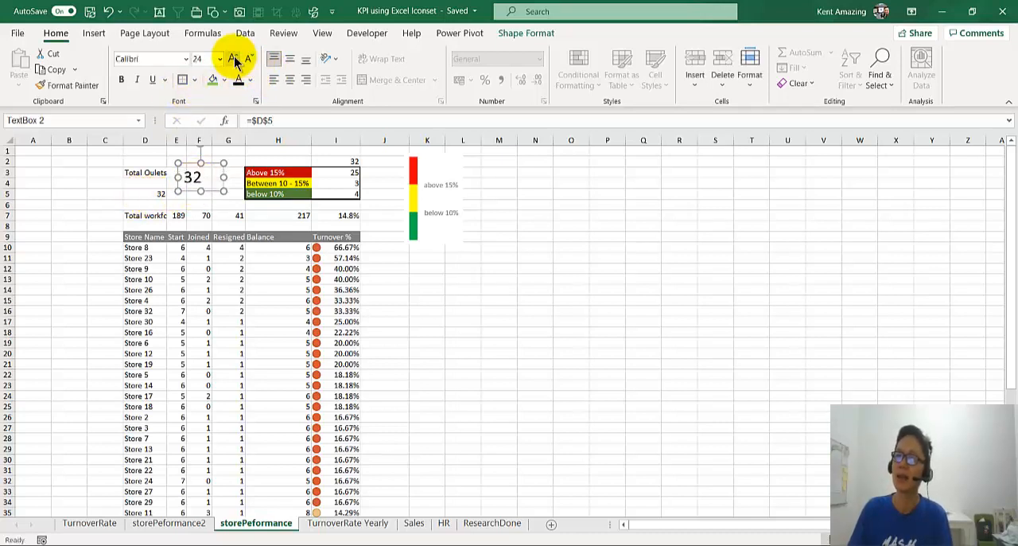
left_click(233, 60)
left_click(233, 60)
left_click(233, 60)
left_click(233, 60)
left_click(233, 59)
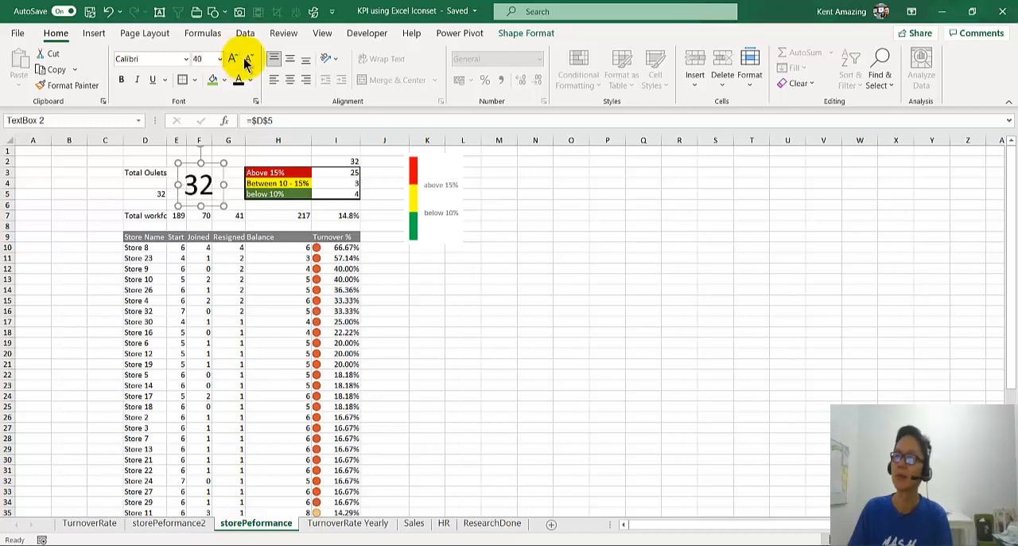
left_click(247, 59)
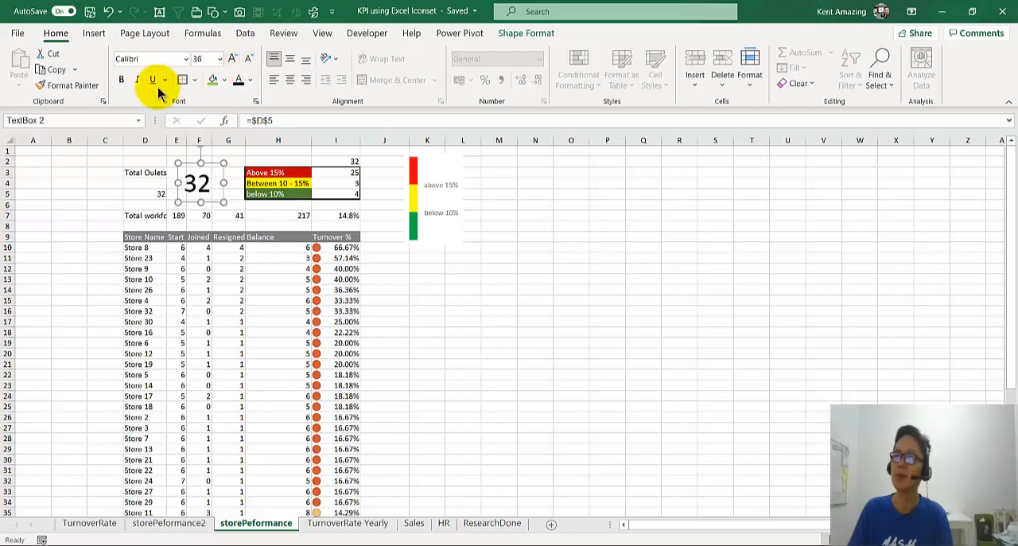
left_click(290, 79)
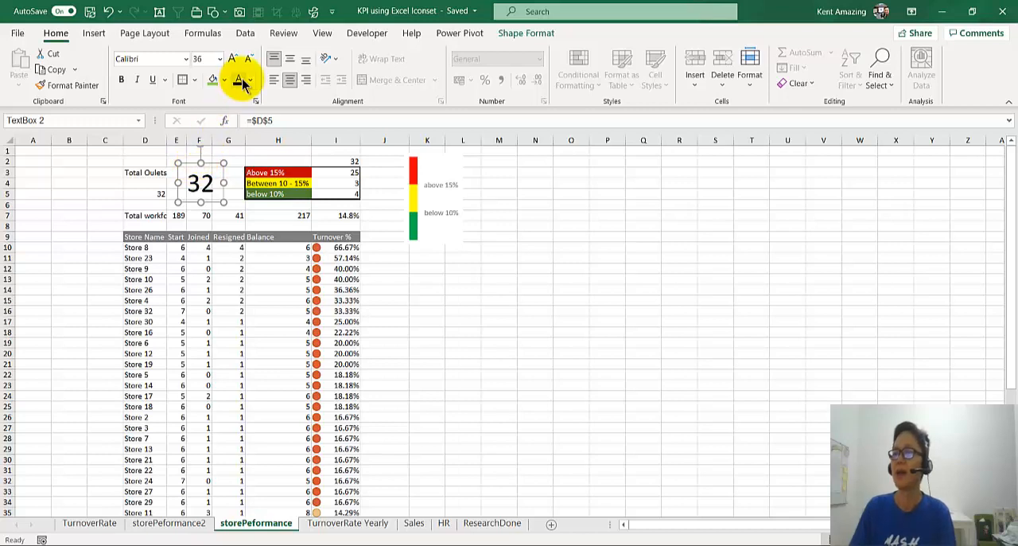
Step: Give the total outlets text box a white font colour and a standard blue fill
left_click(252, 82)
left_click(238, 134)
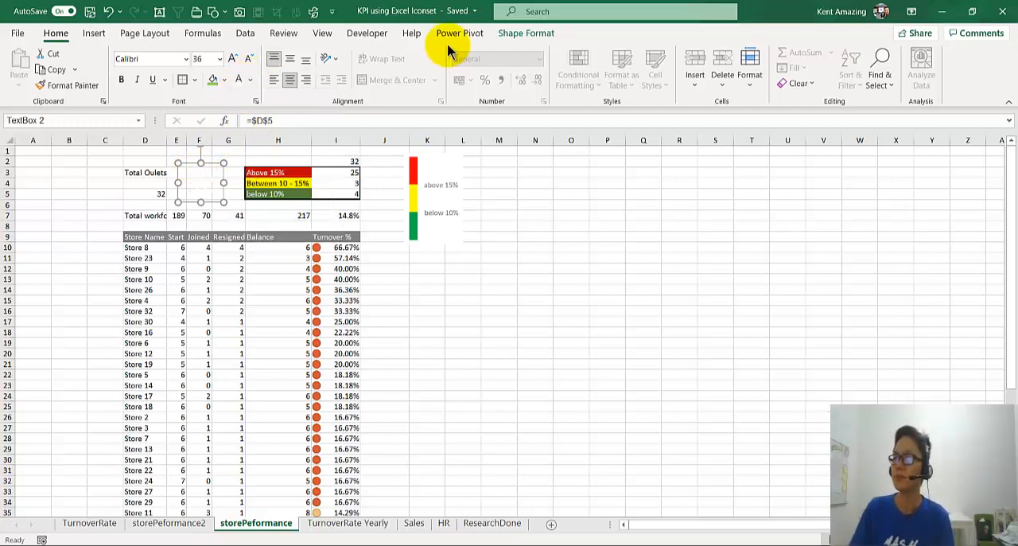
left_click(526, 33)
left_click(461, 52)
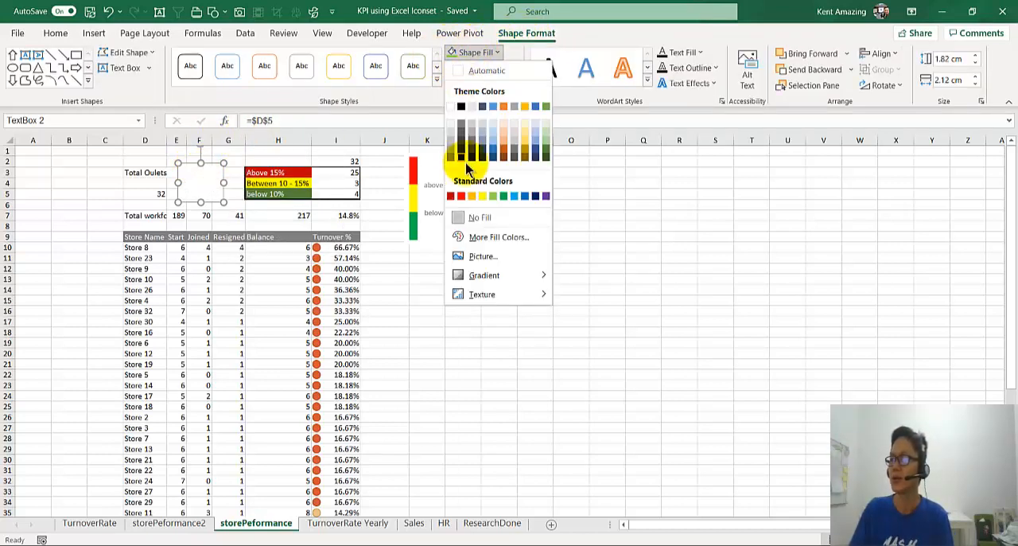
left_click(525, 196)
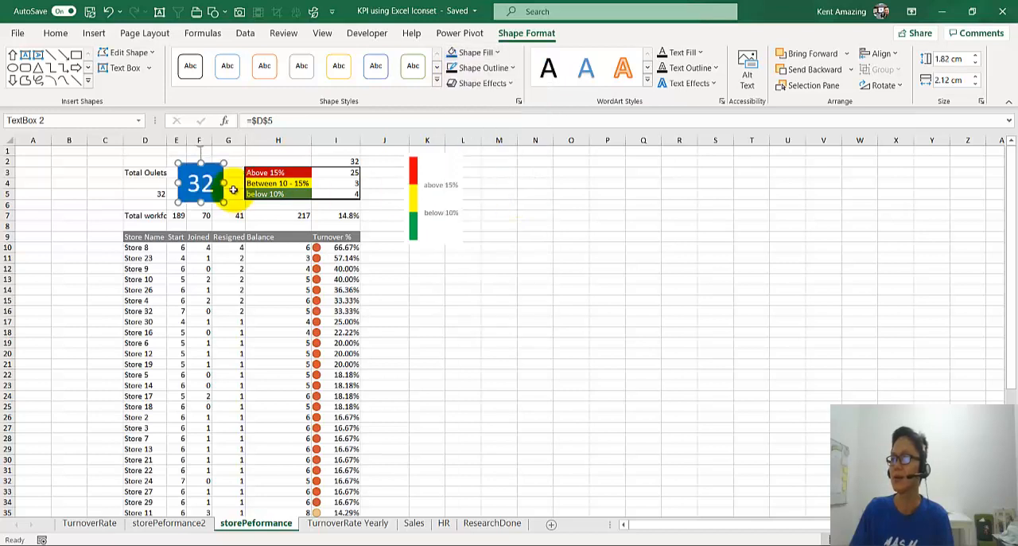
Step: Remove the outline of the blue total outlets text box and reduce its font size to 28
left_click(480, 70)
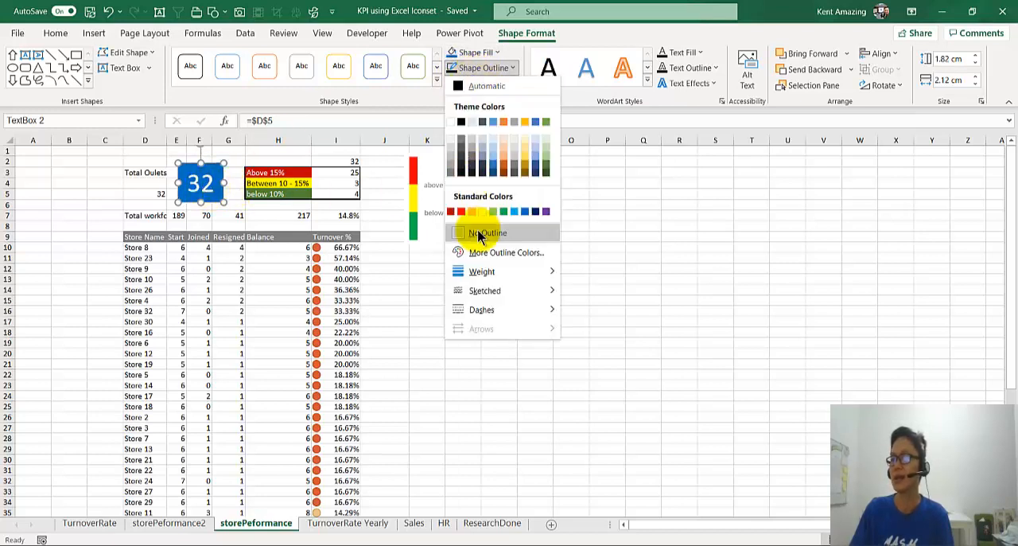
left_click(480, 213)
left_click(187, 201)
left_click_drag(188, 201, 182, 204)
left_click(247, 59)
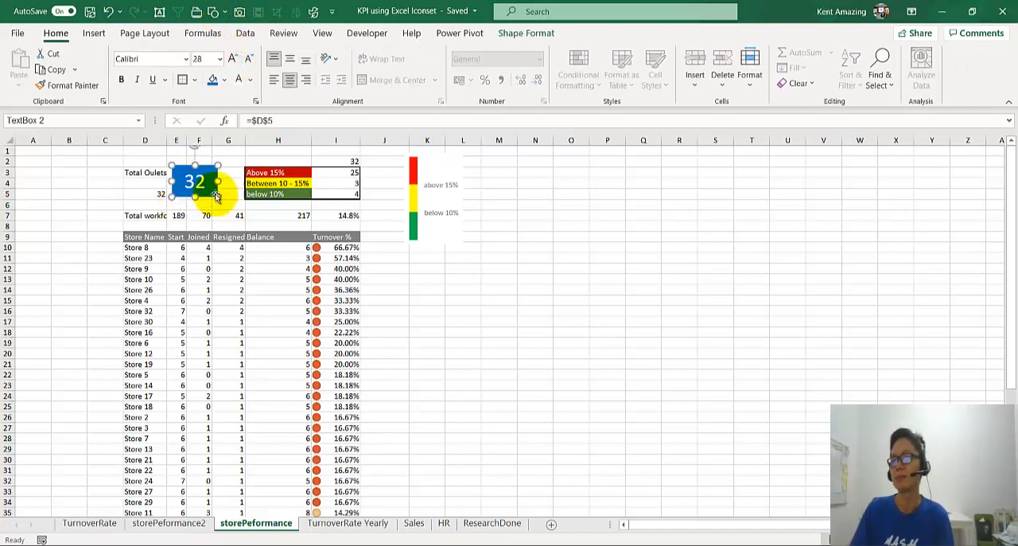
Step: Move the blue text box beneath the total outlets label and insert a row above the total workforce row 7
left_click_drag(218, 183, 144, 191)
left_click(178, 172)
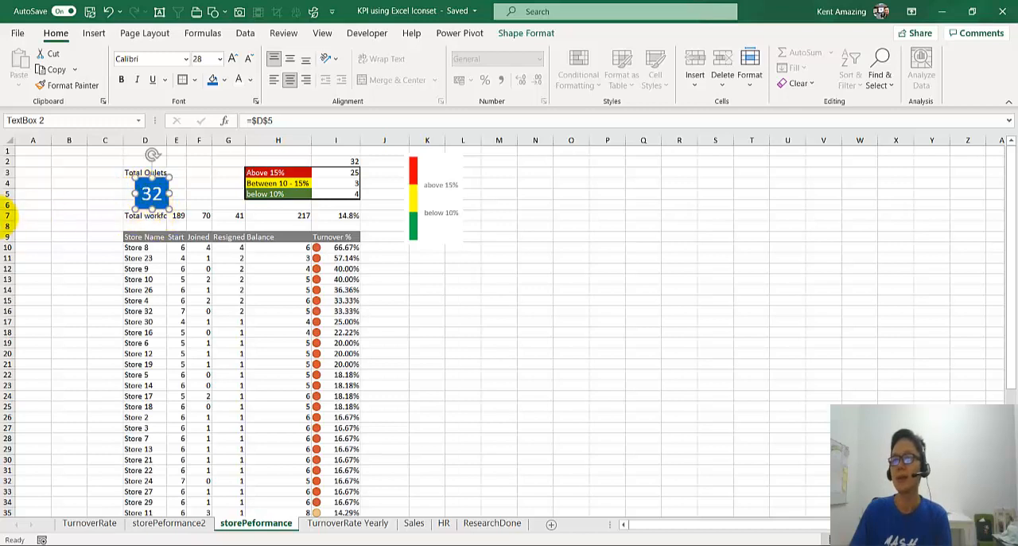
left_click(7, 214)
right_click(7, 215)
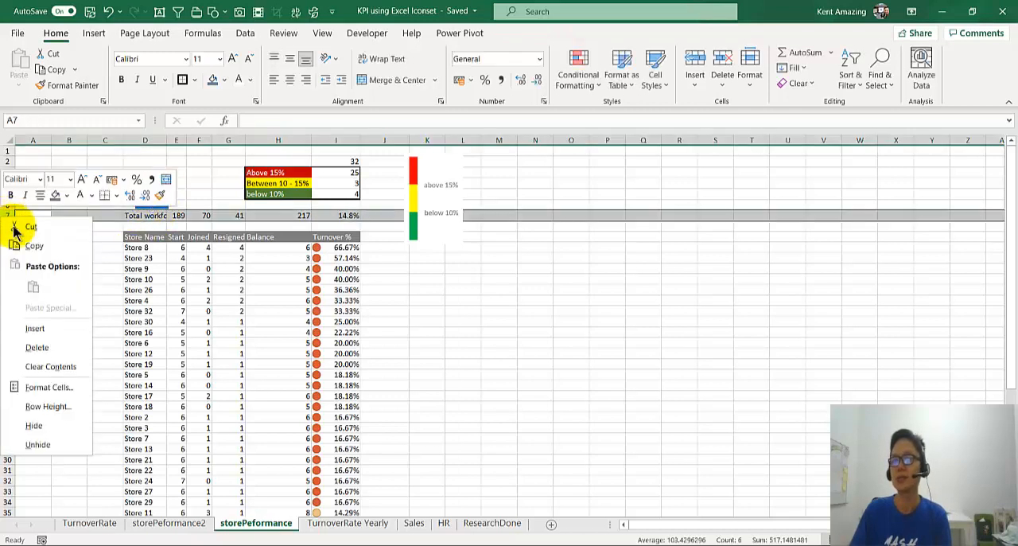
left_click(35, 328)
Step: Resize and align the blue text box so it spans column D's width directly below the total outlets label
left_click(176, 290)
left_click_drag(156, 209, 128, 207)
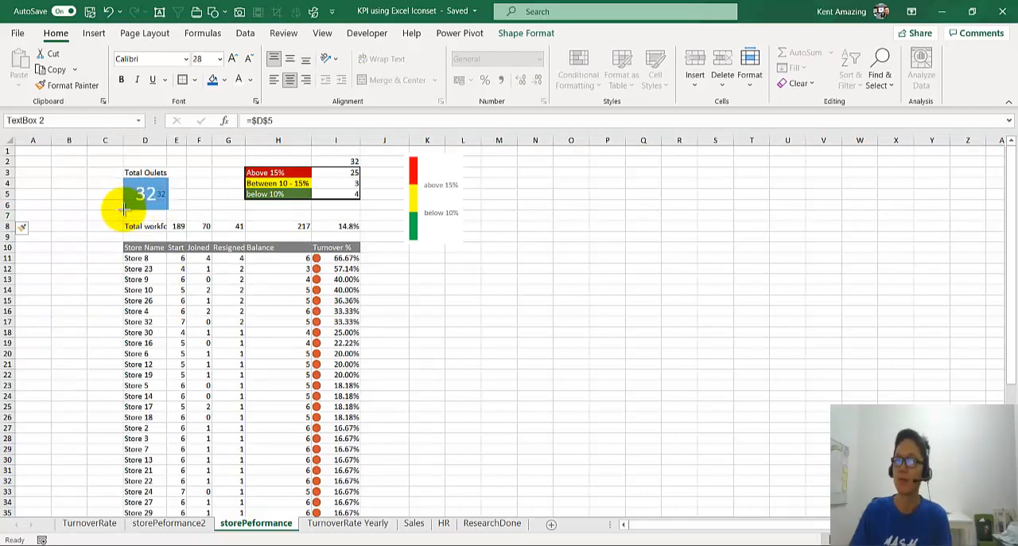
left_click_drag(123, 210, 123, 210)
left_click(180, 174)
left_click(154, 178)
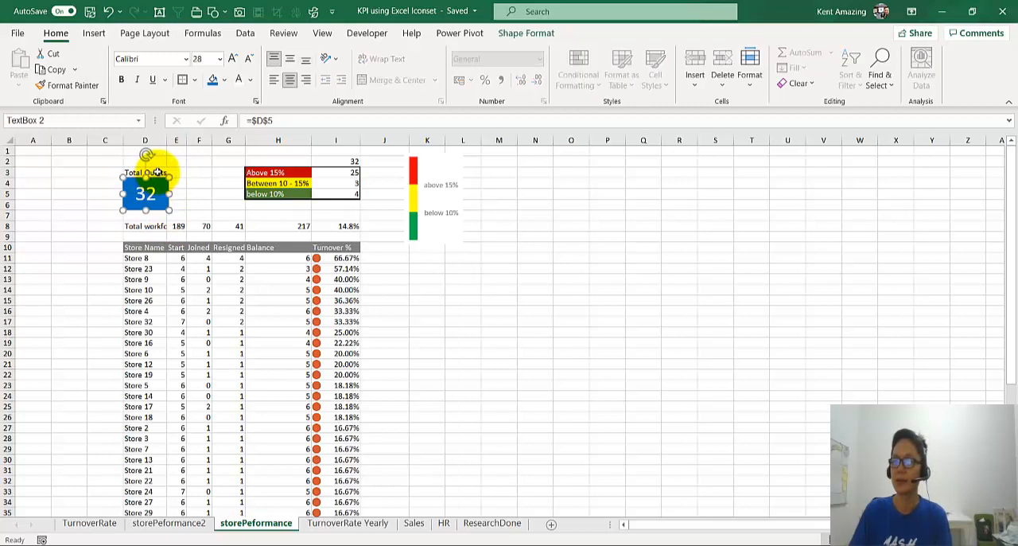
Step: Make the "Total Oulets" label bold and autofit column D to its contents
left_click(158, 173)
left_click(195, 175)
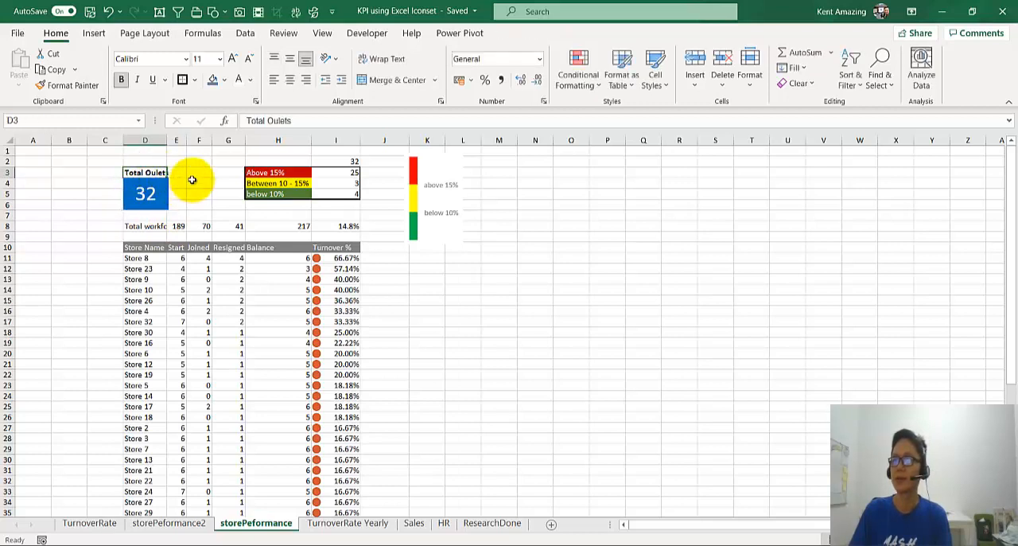
double_click(167, 140)
Step: Examine the store rows and their turnover percentages from the highest-turnover store down to the lower ones
left_click(238, 172)
scroll(246, 198, "up", 3, "ctrl")
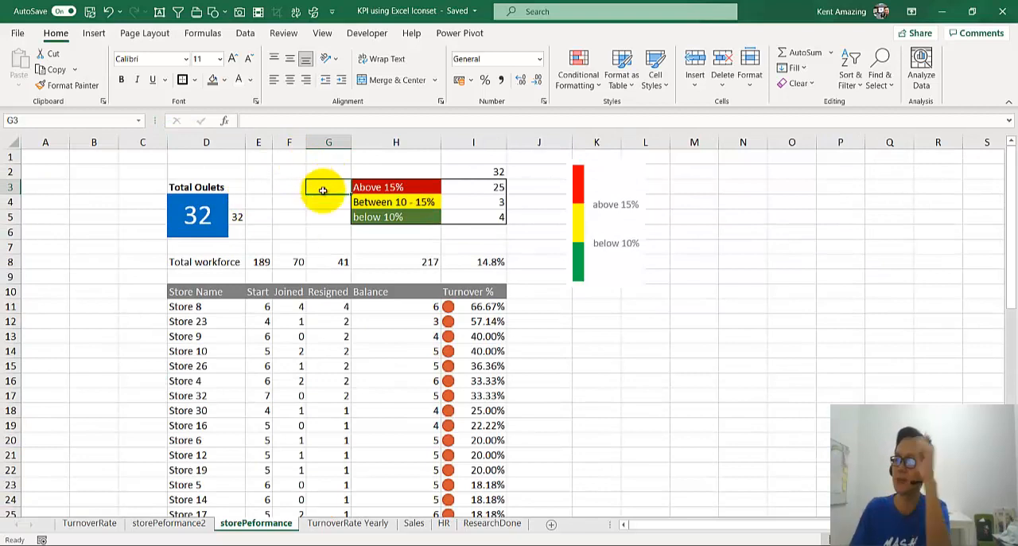
left_click(214, 305)
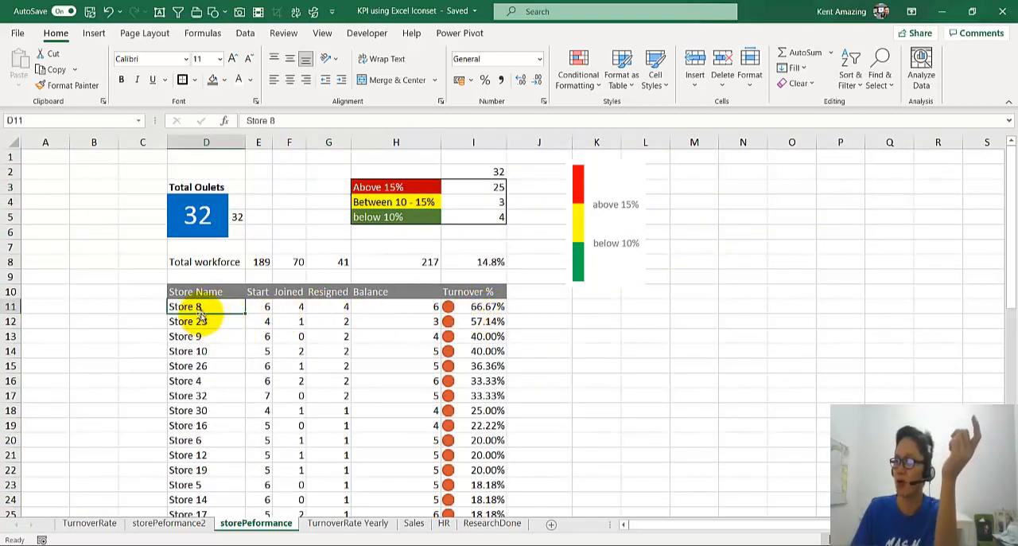
left_click(487, 307)
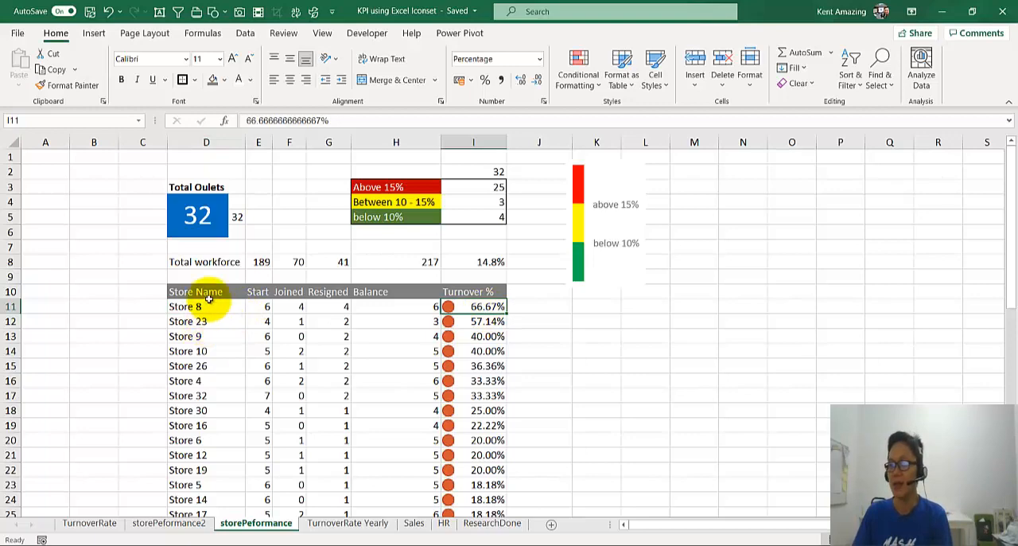
scroll(237, 419, "down", 3)
scroll(235, 417, "down", 2)
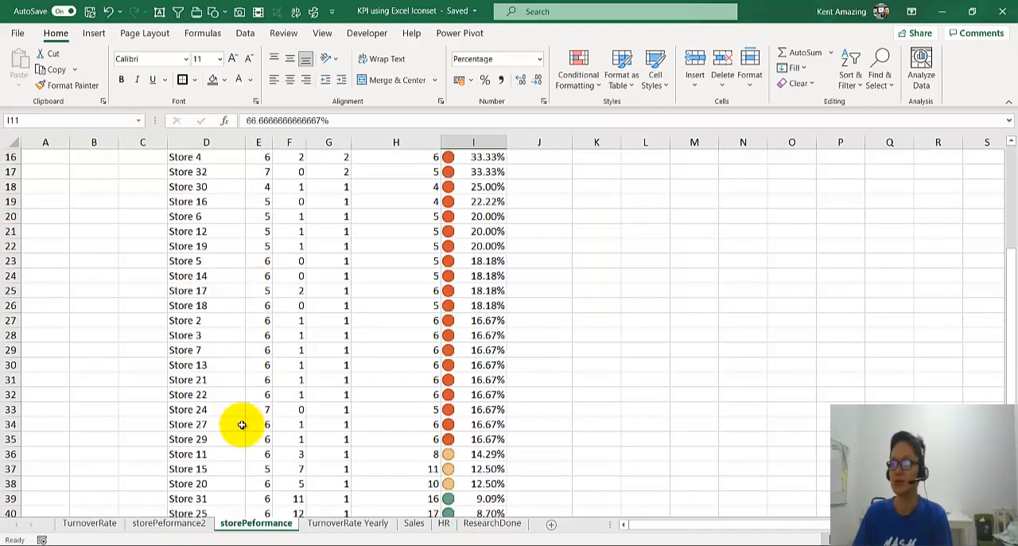
scroll(238, 425, "up", 5)
left_click(212, 309)
left_click_drag(212, 309, 429, 351)
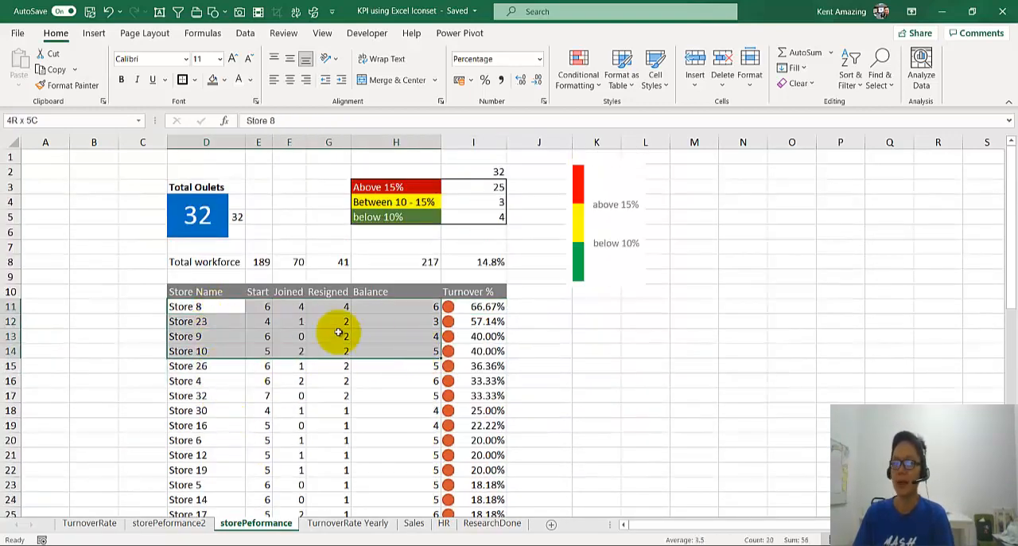
Step: Add a "No#" heading in C10 and start the store numbering with 1 in C11
left_click(154, 295)
type("N")
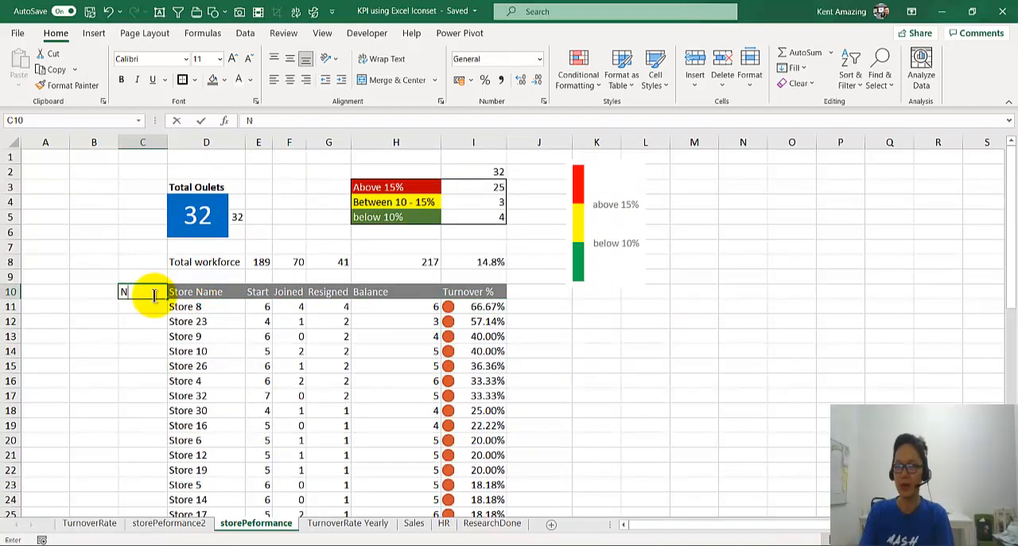
type("o#")
key("Return")
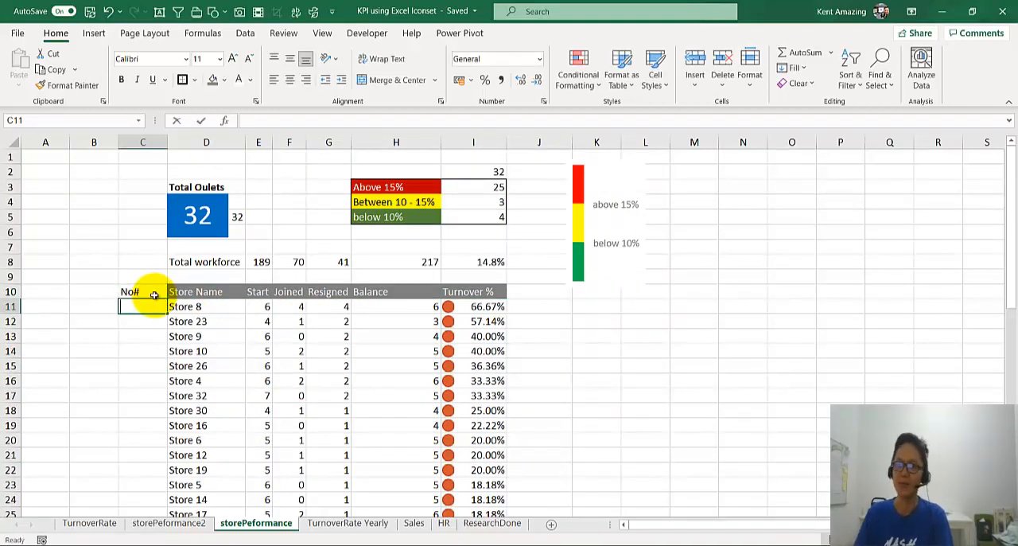
type("1")
key("Return")
Step: Enter 2 in C12 and fill the number series from C11:C12 down to the last store, reaching 32 in C42
left_click(159, 305)
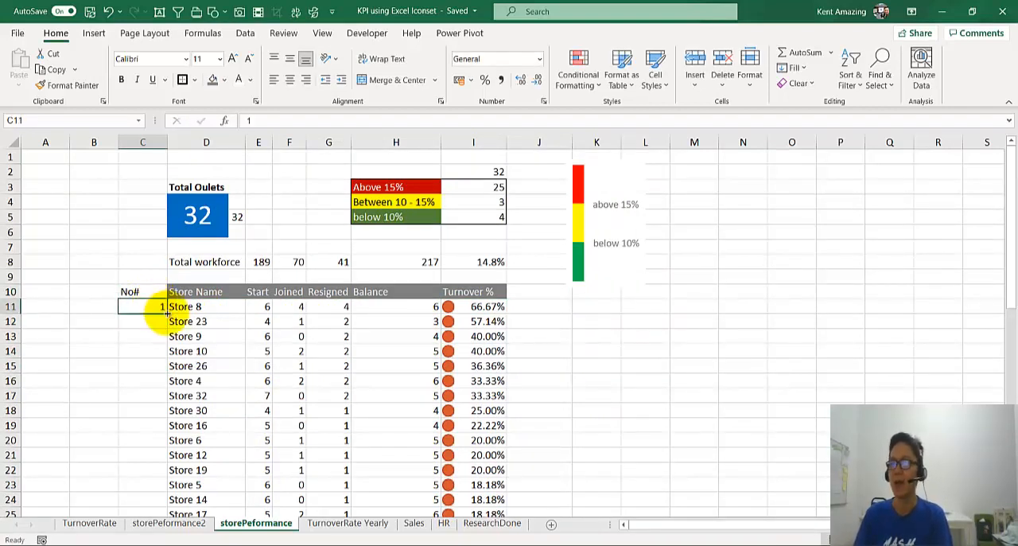
left_click(155, 319)
type("2")
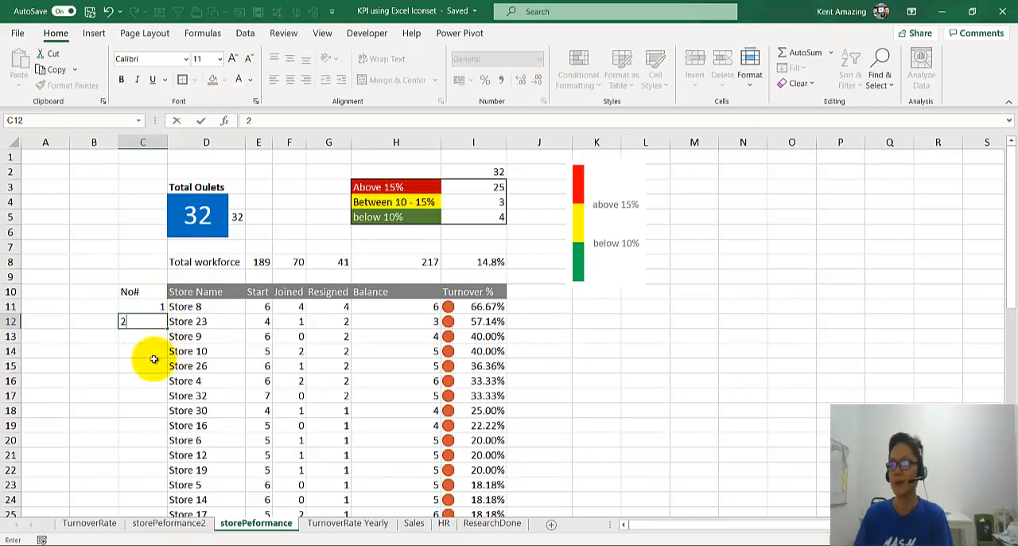
left_click(149, 310)
left_click_drag(150, 310, 151, 320)
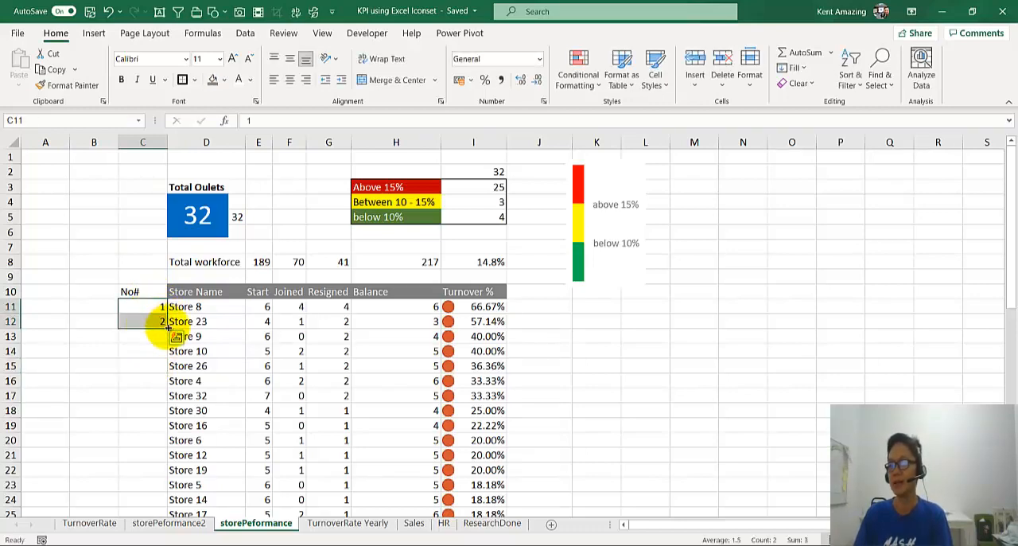
double_click(167, 327)
scroll(151, 395, "down", 11)
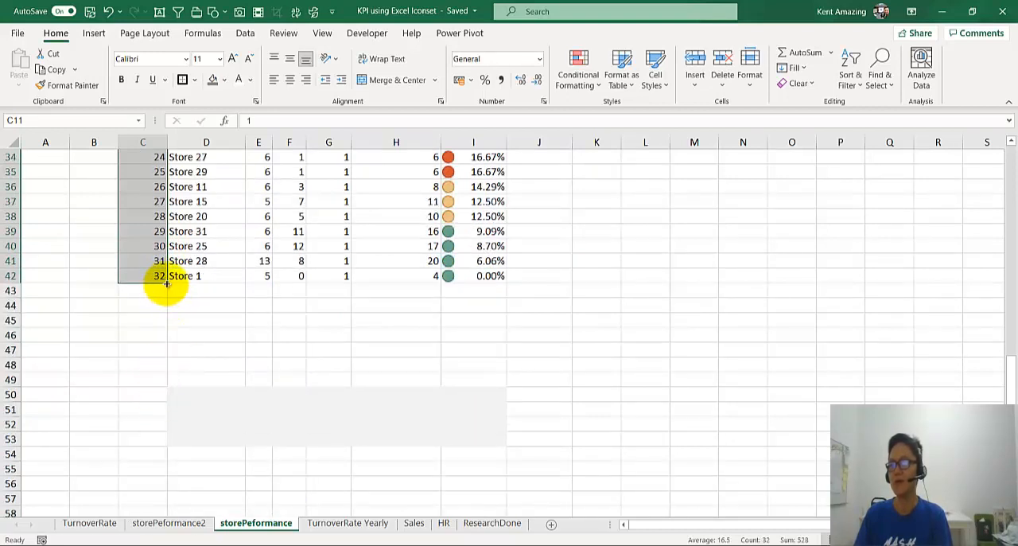
mouse_move(165, 283)
left_mouse_down()
mouse_move(164, 391)
mouse_move(164, 281)
left_mouse_up()
left_click(170, 352)
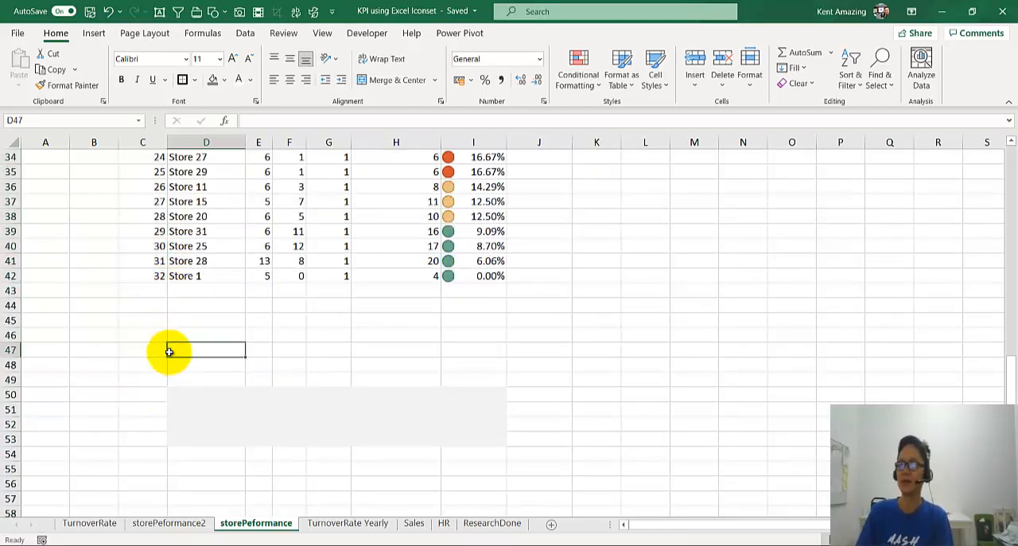
Step: Add Store 33 in row 43 with Start 7, Joined 9, Resigned 2 and Balance 14
scroll(168, 360, "up", 3)
left_click(210, 424)
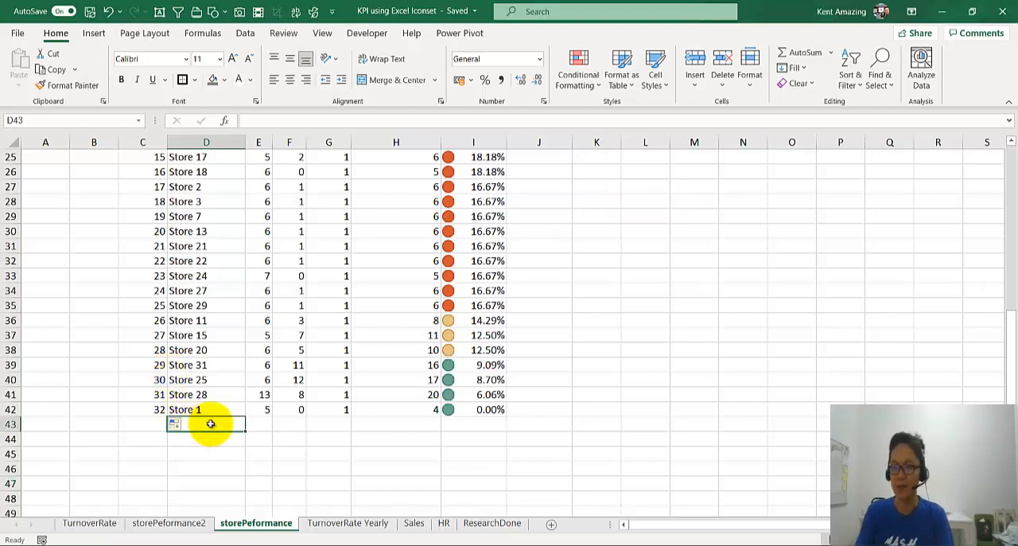
type("Store 33")
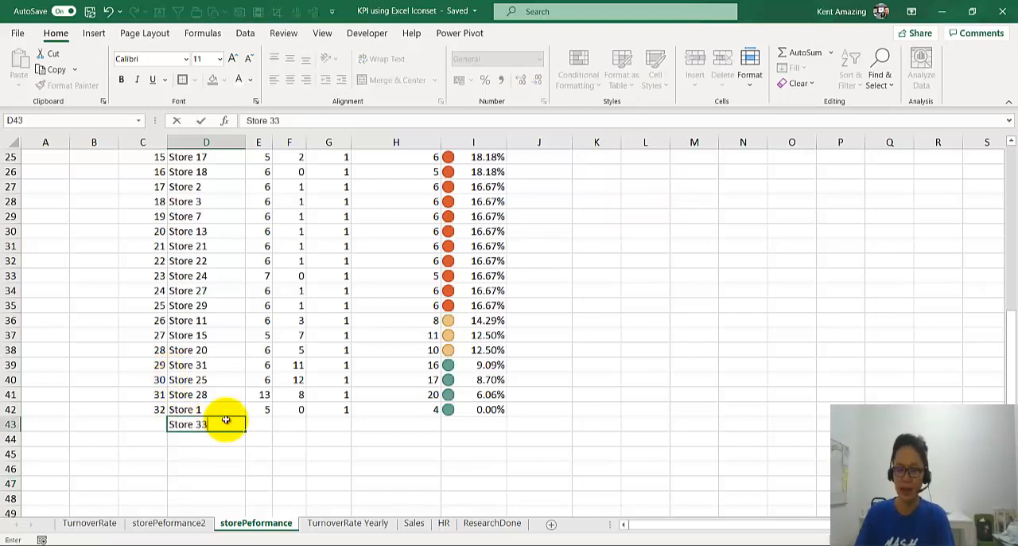
key("Tab")
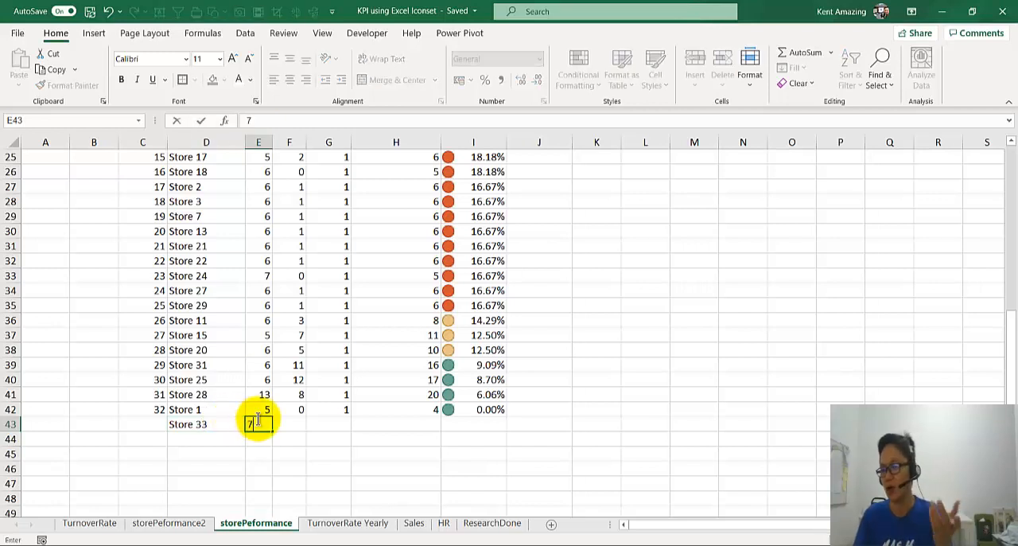
left_click(282, 419)
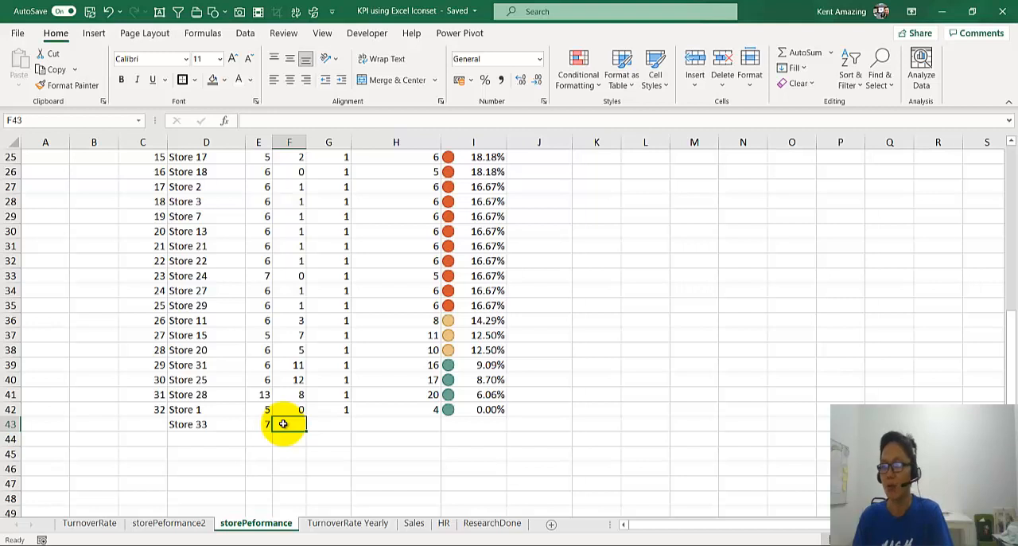
type("9")
left_click(315, 423)
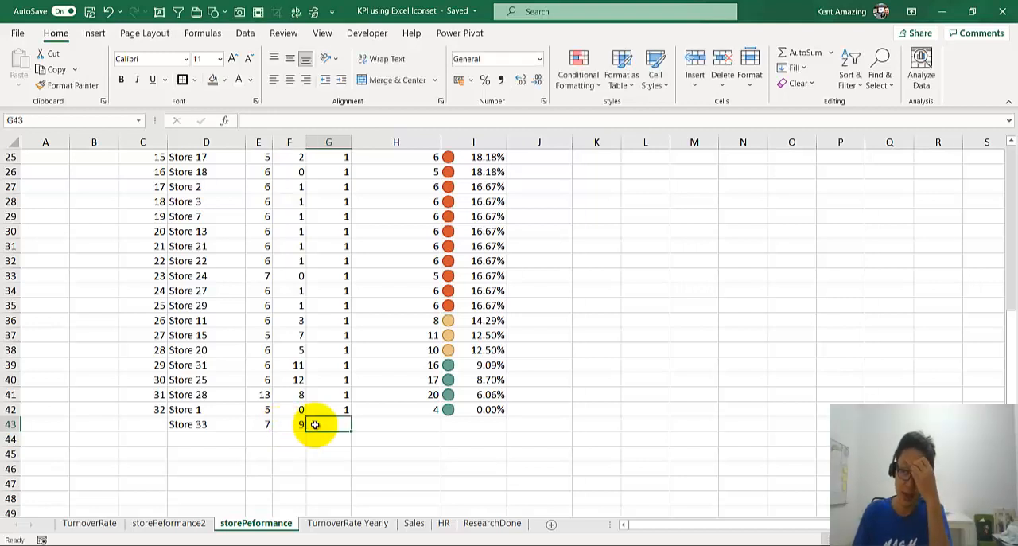
left_click(279, 420)
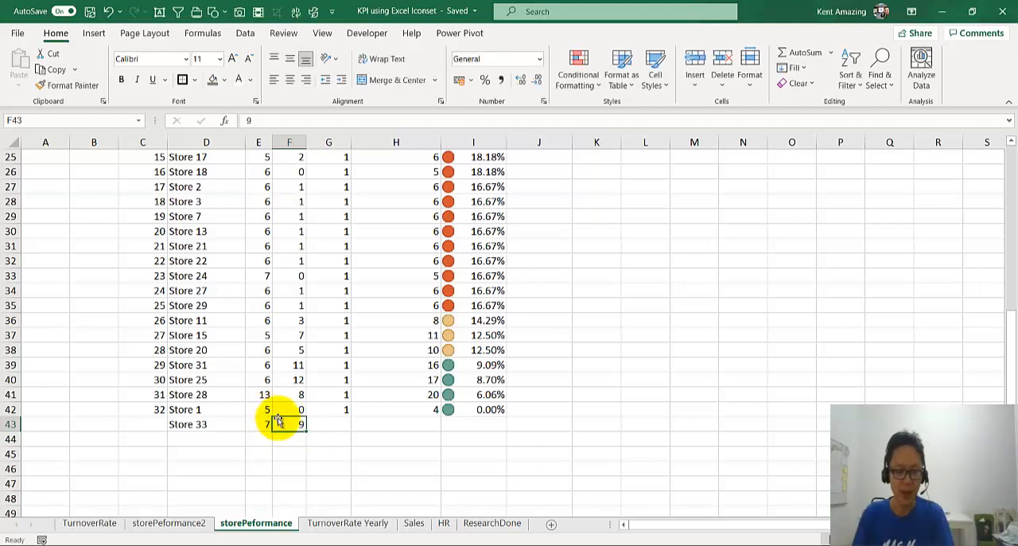
left_click(322, 420)
type("2")
left_click(382, 419)
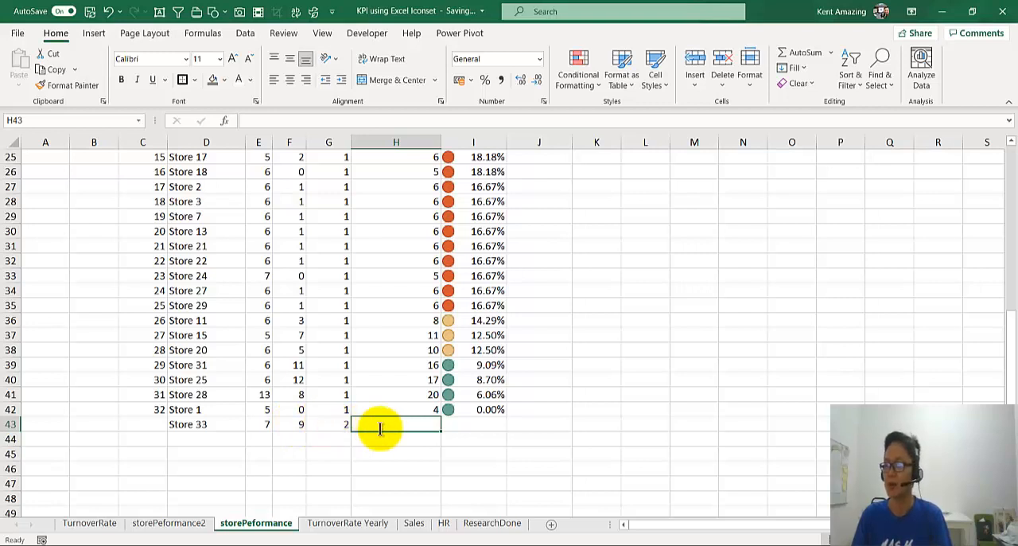
type("14")
Step: Calculate Store 33's turnover in I43 with the formula =G43/(E43+H43)/2
left_click(485, 409)
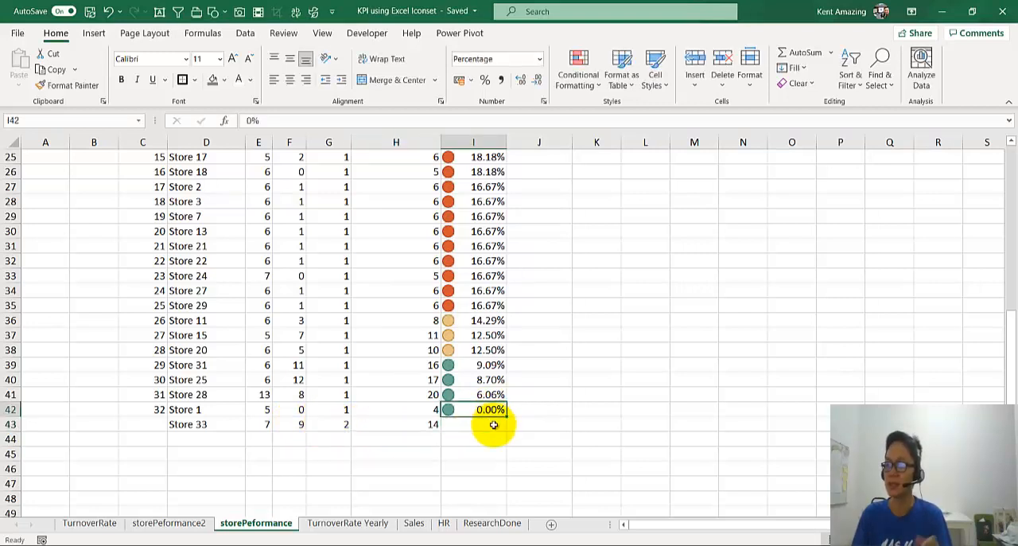
left_click(493, 424)
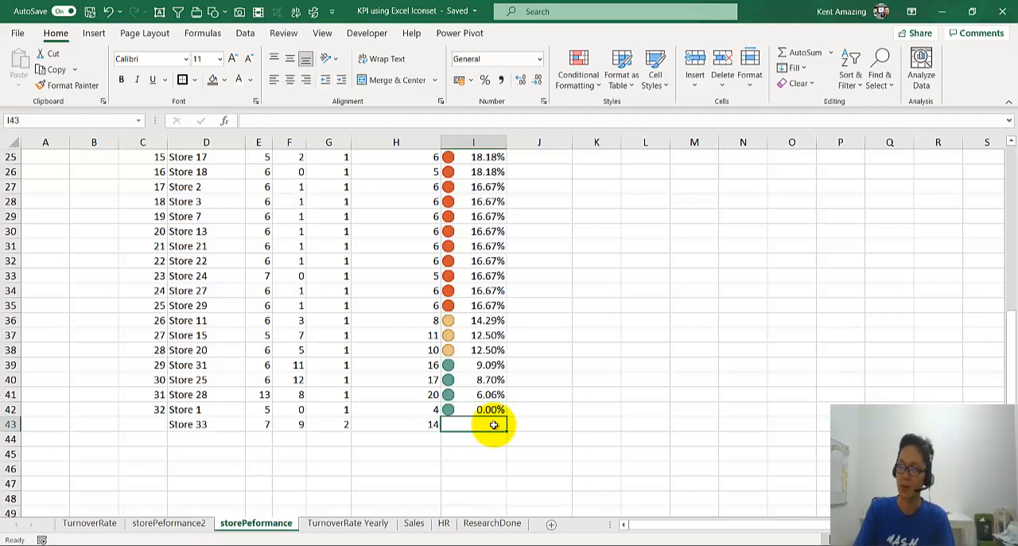
type("=")
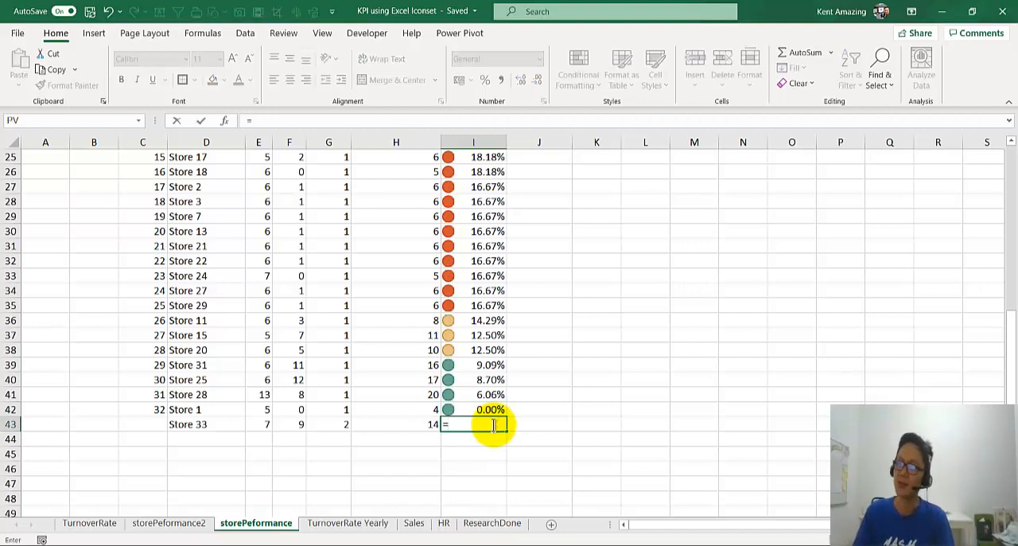
left_click(312, 424)
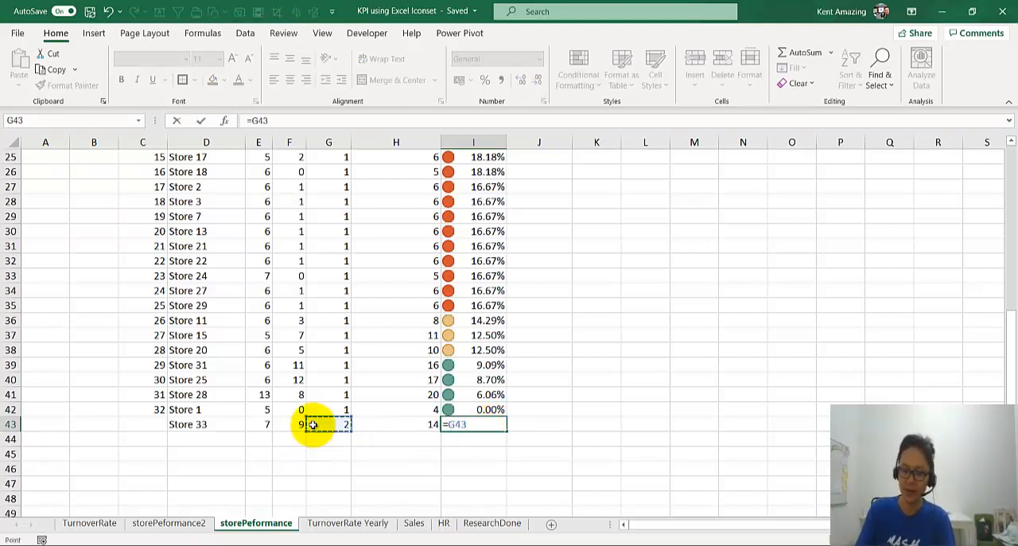
type("/(")
left_click(262, 425)
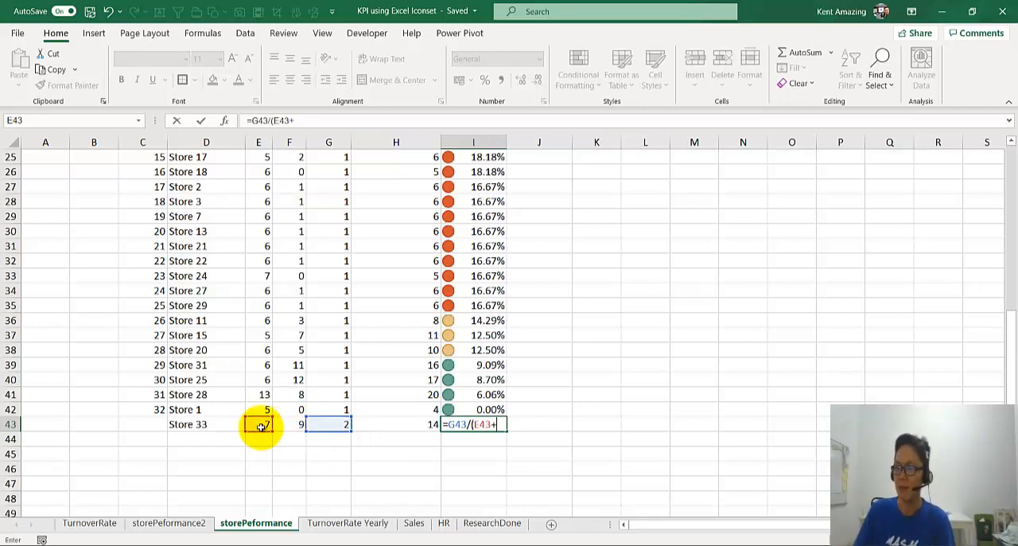
type("+")
left_click(378, 421)
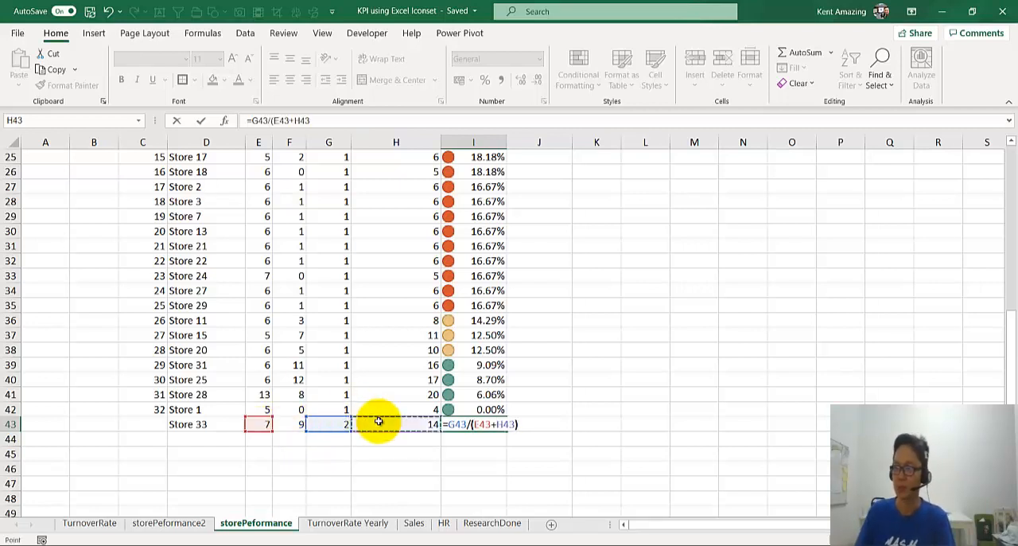
key("Return")
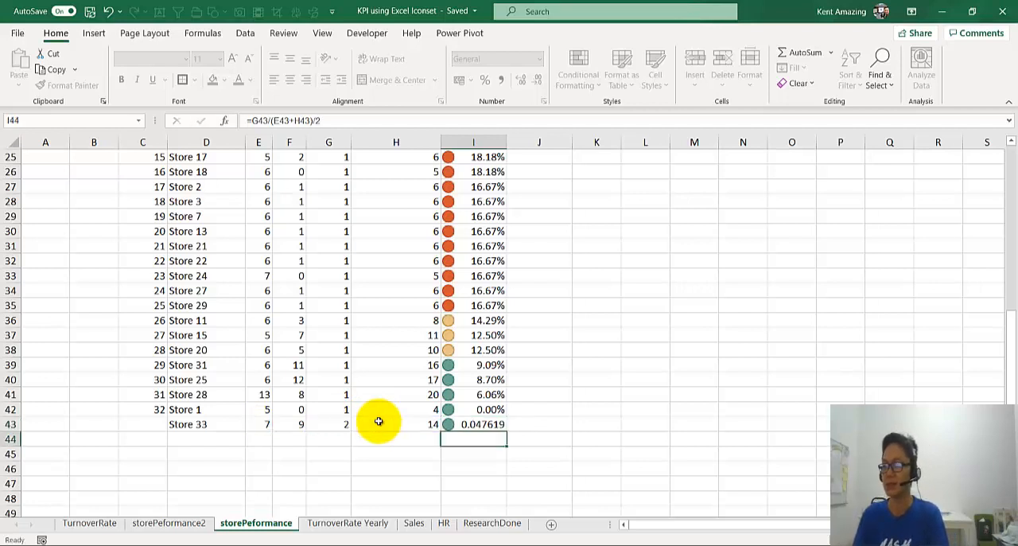
left_click(454, 420)
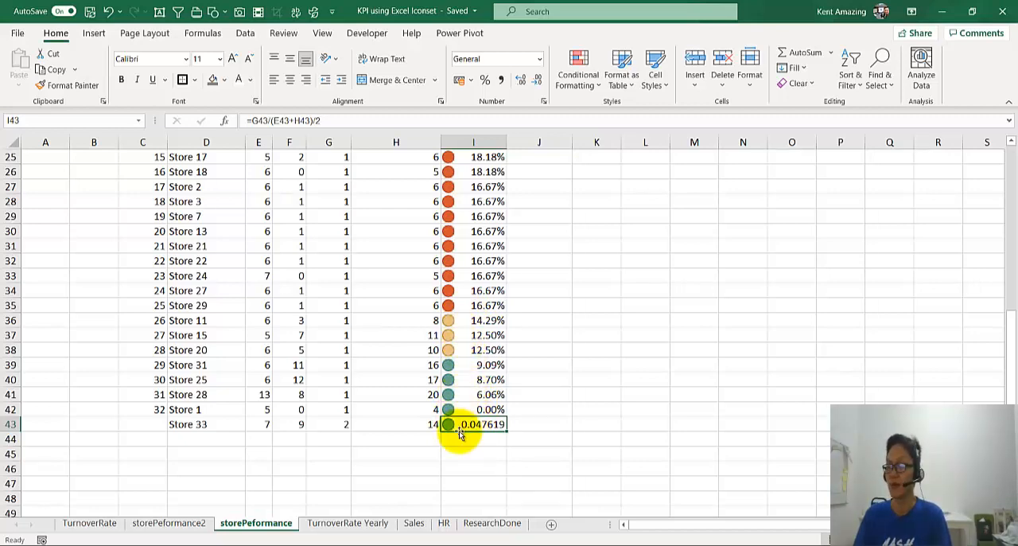
scroll(457, 430, "down", 1, "ctrl")
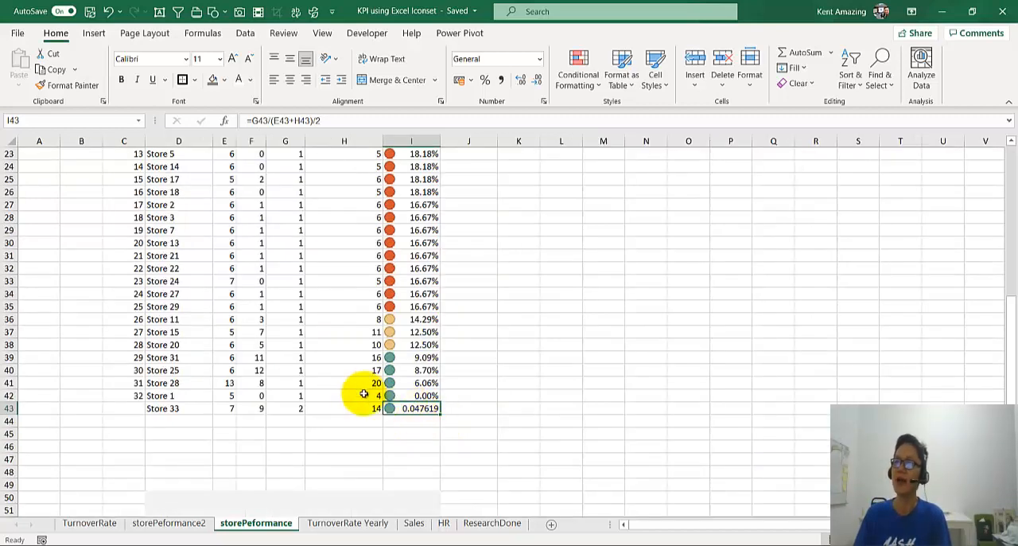
Step: Fill cells A1:K1 with light grey as the upper edge of a frame around the report
scroll(360, 392, "up", 7)
scroll(363, 394, "down", 1, "ctrl")
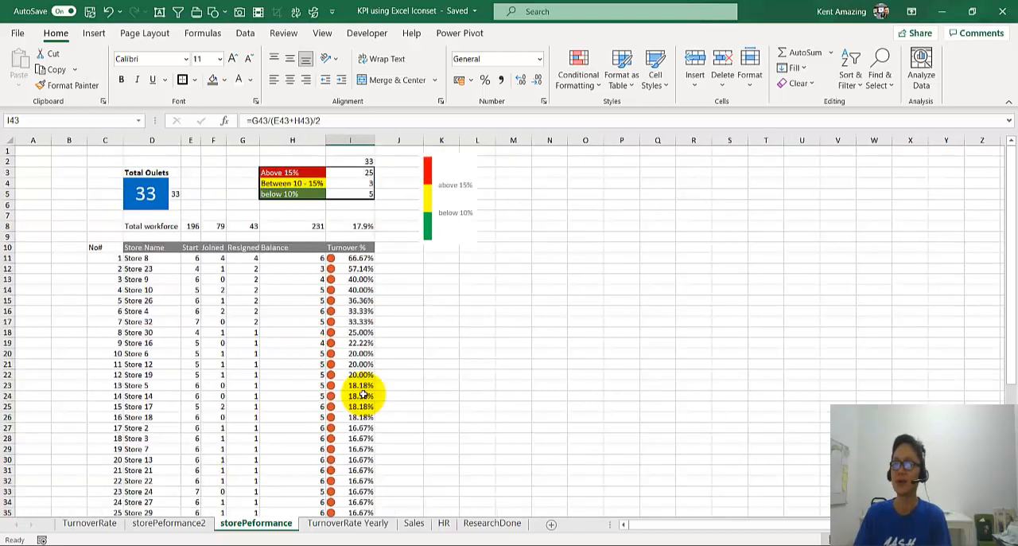
left_click(33, 140)
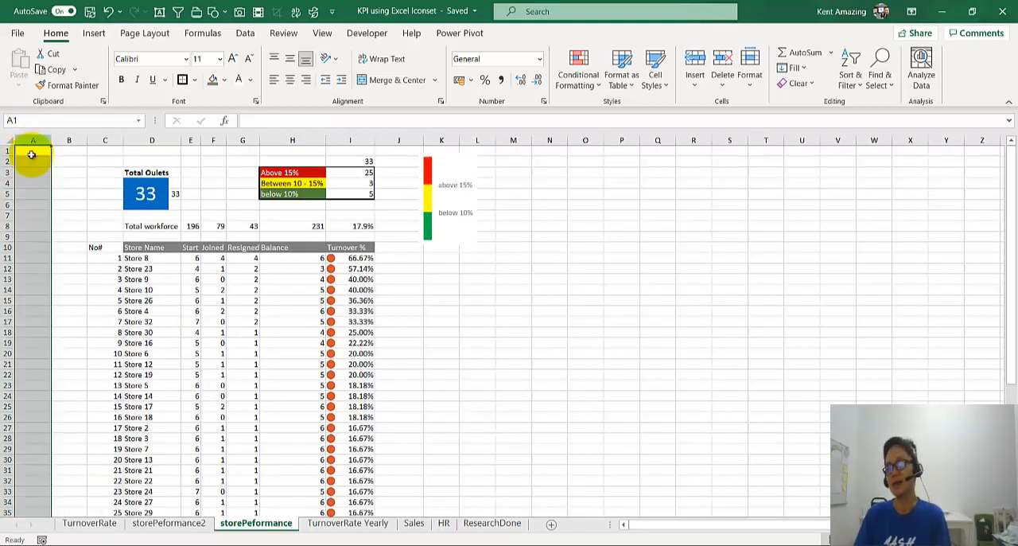
left_click(32, 152)
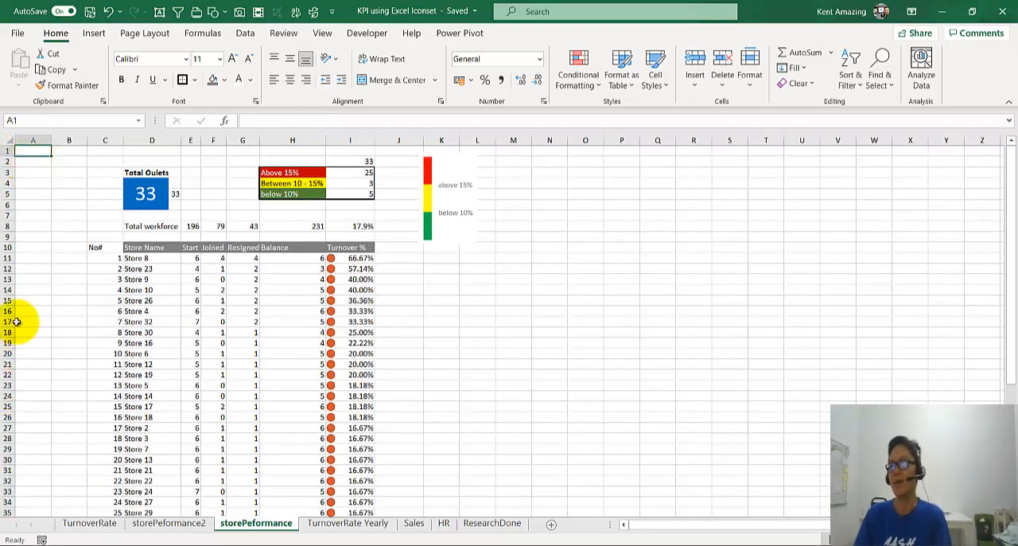
left_click_drag(34, 152, 424, 153)
left_click(223, 80)
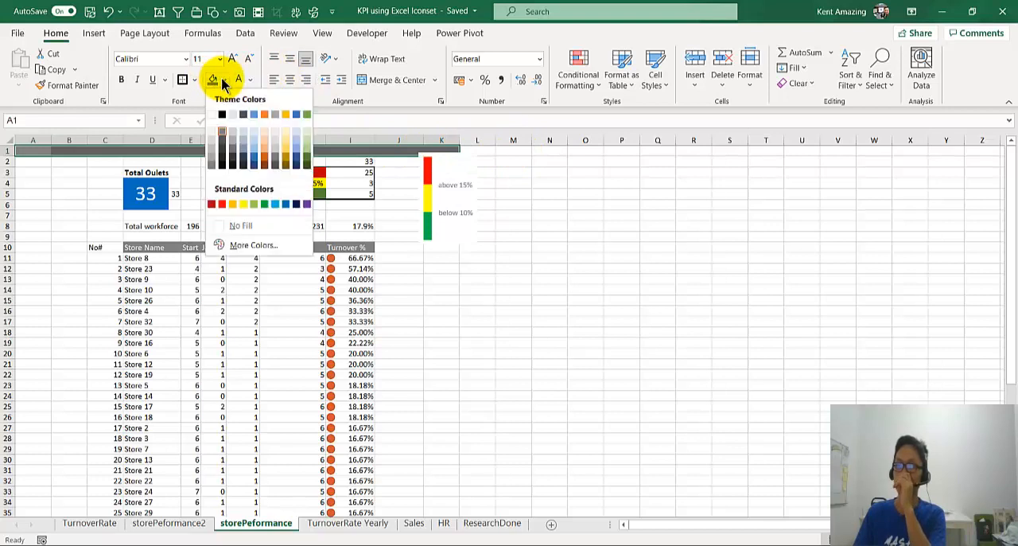
left_click(210, 141)
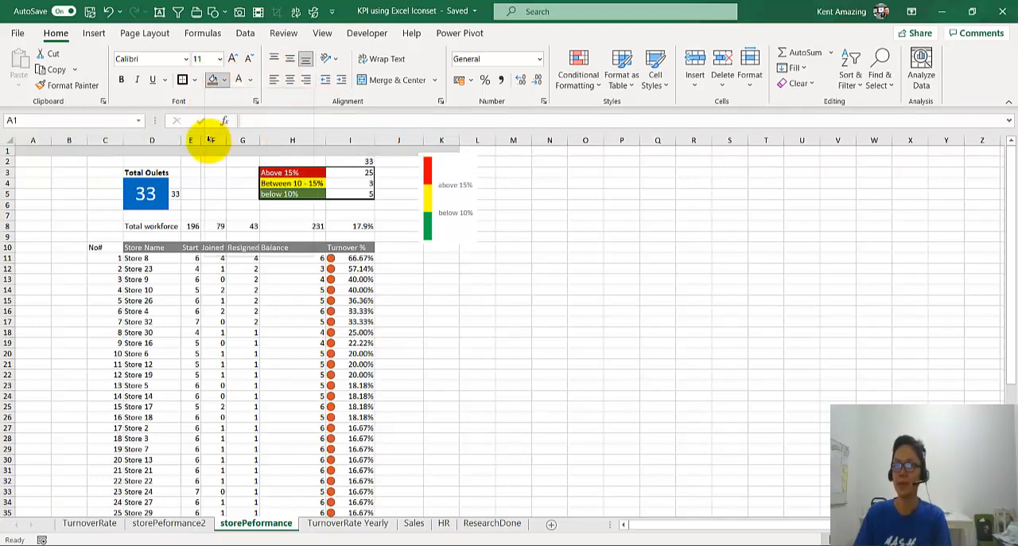
Step: Narrow columns A and K together to slim, equal widths for the frame's sides
left_click(32, 148)
left_click(36, 137)
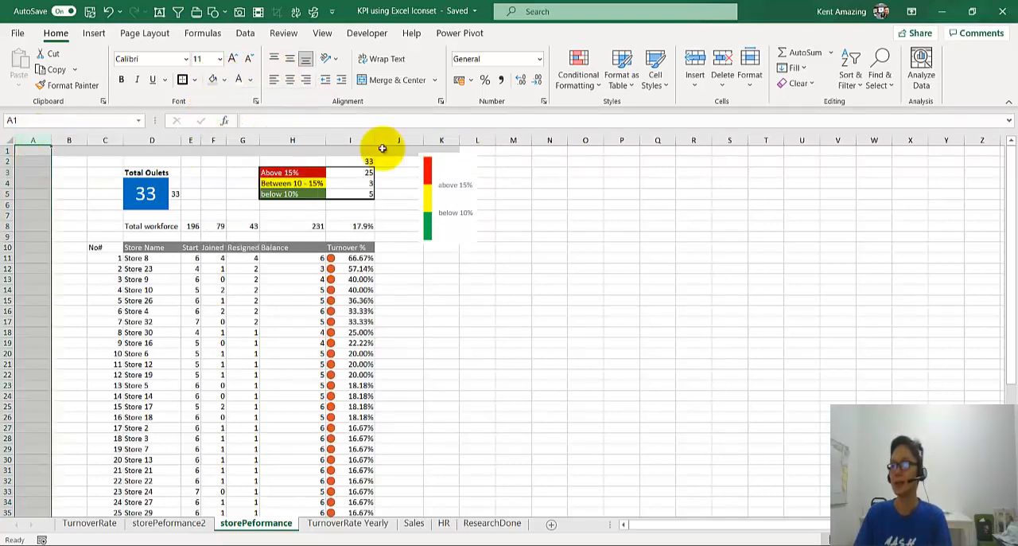
left_click(454, 137, "ctrl")
left_click_drag(458, 138, 432, 141)
Step: Fill A1:A53 with the same light grey to form one side of the frame
left_click(22, 149)
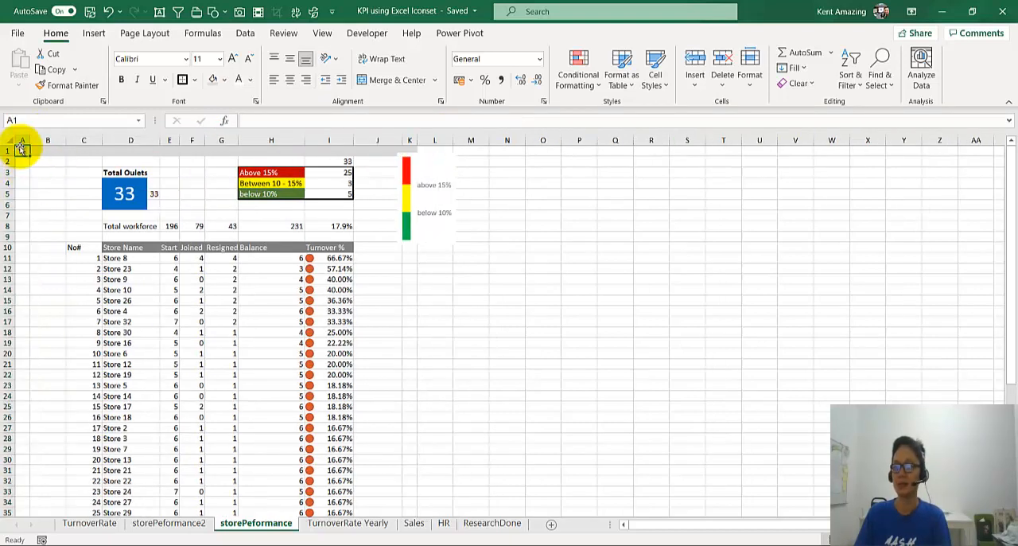
left_click_drag(21, 150, 26, 460)
left_click(212, 79)
scroll(390, 478, "up", 8)
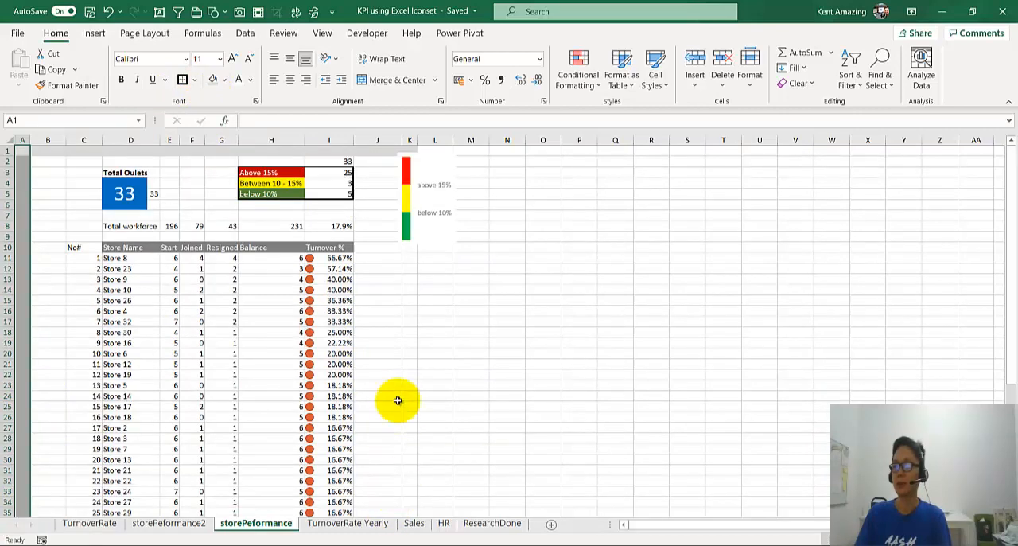
Step: Move the traffic-light legend picture clear of column K and fill K1:K53 with the same light grey
left_click_drag(417, 166, 476, 175)
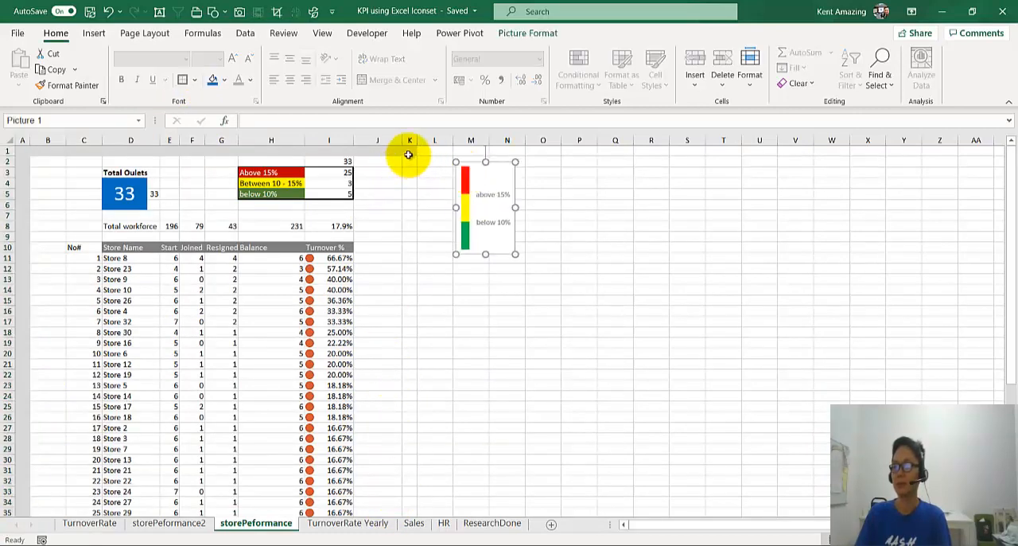
left_click_drag(409, 151, 411, 470)
scroll(412, 470, "down", 8)
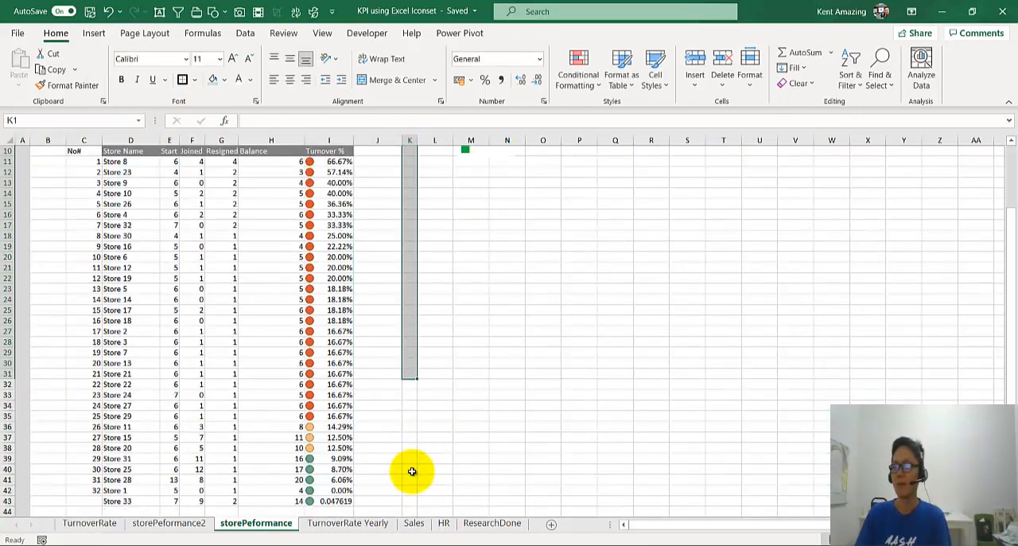
left_click(408, 450, "shift")
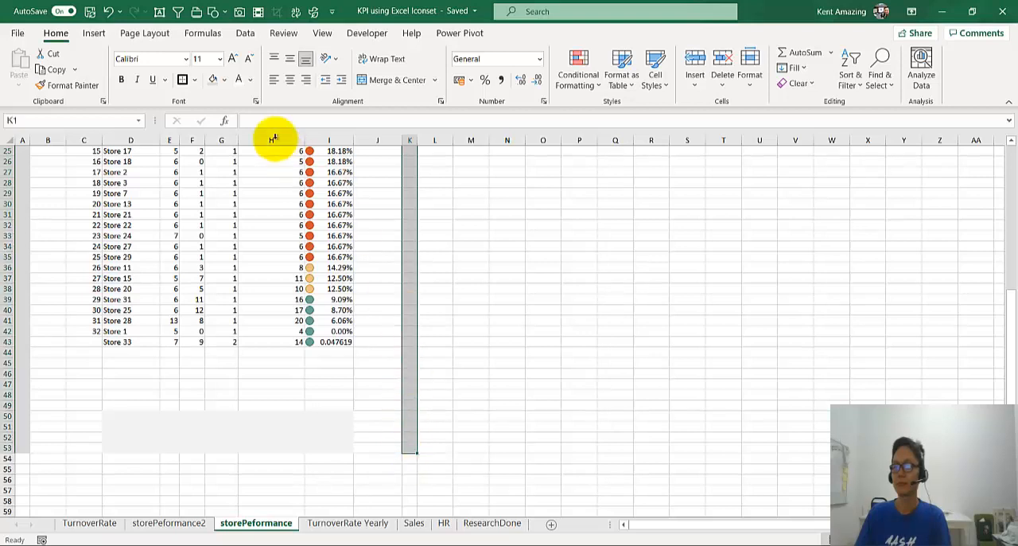
left_click(216, 81)
Step: Close the frame below the store list by filling A50:K53 with the same light grey
scroll(82, 307, "up", 8)
scroll(41, 387, "down", 10)
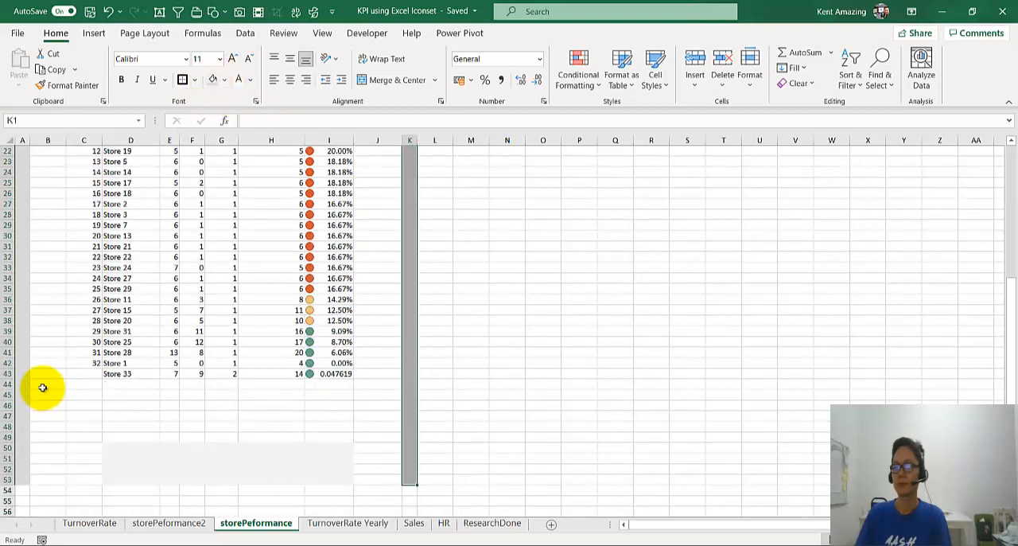
left_click_drag(31, 352, 392, 377)
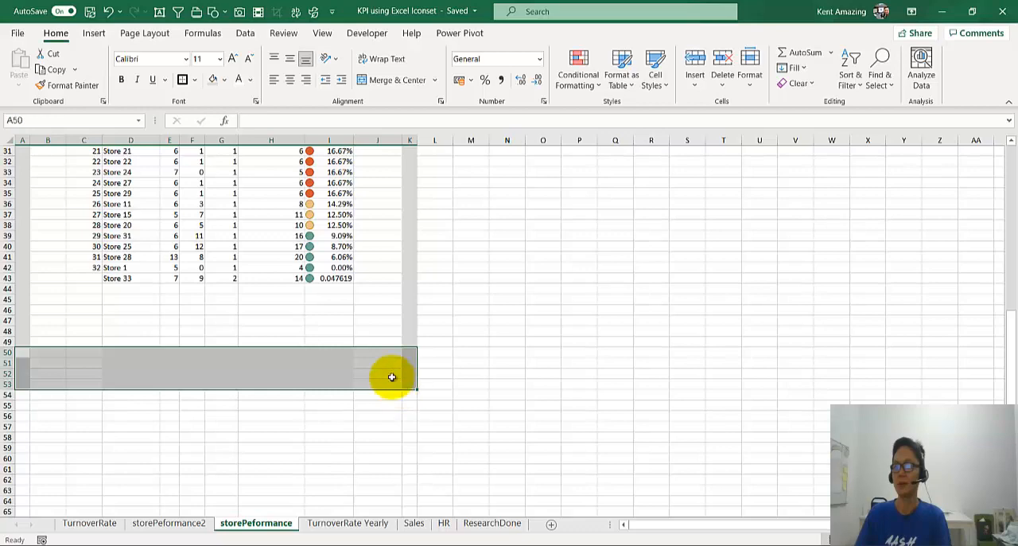
left_click(213, 83)
left_click(79, 369)
Step: Hide the sheet's gridlines and move the traffic-light legend picture beside the grey frame, just outside column K
scroll(84, 334, "down", 1)
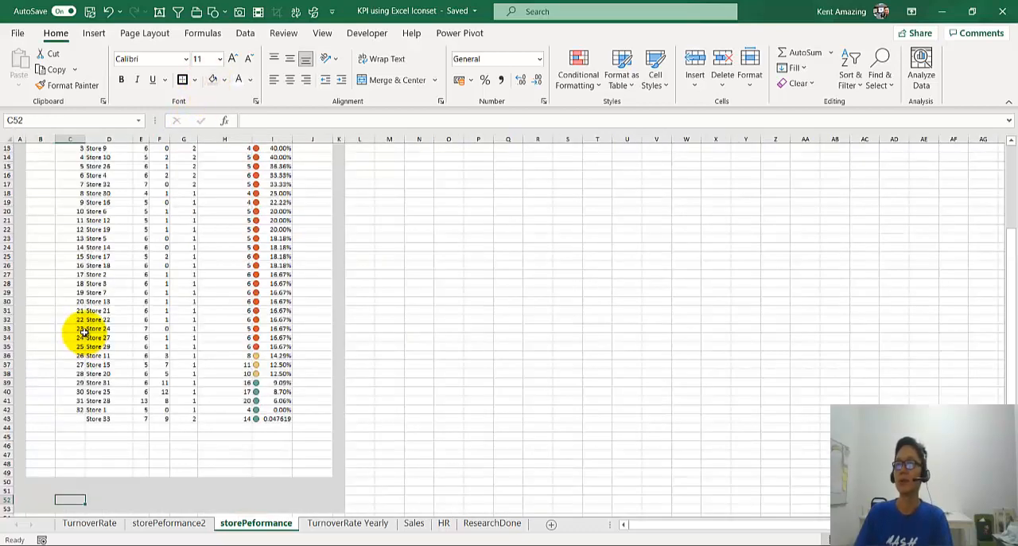
scroll(84, 333, "up", 4)
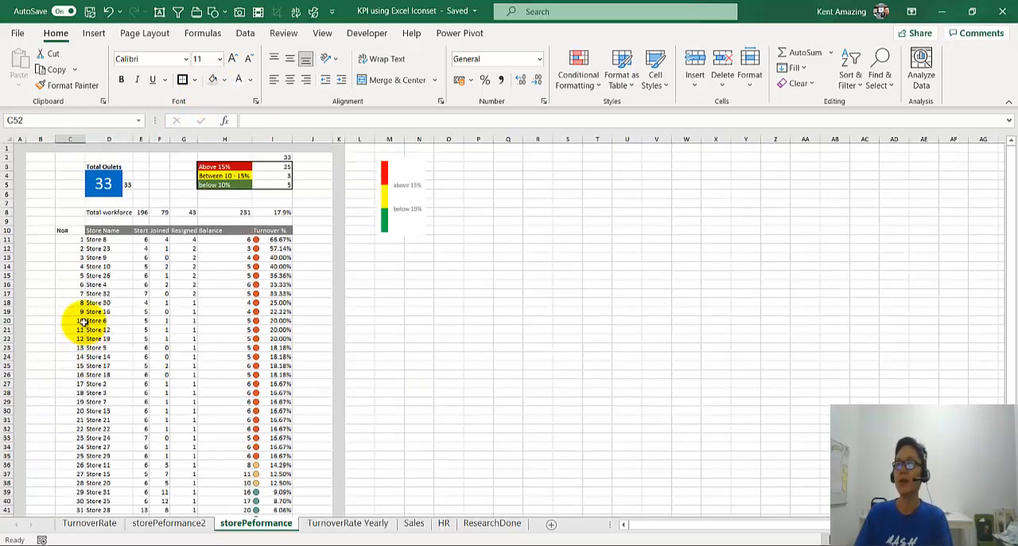
left_click(320, 32)
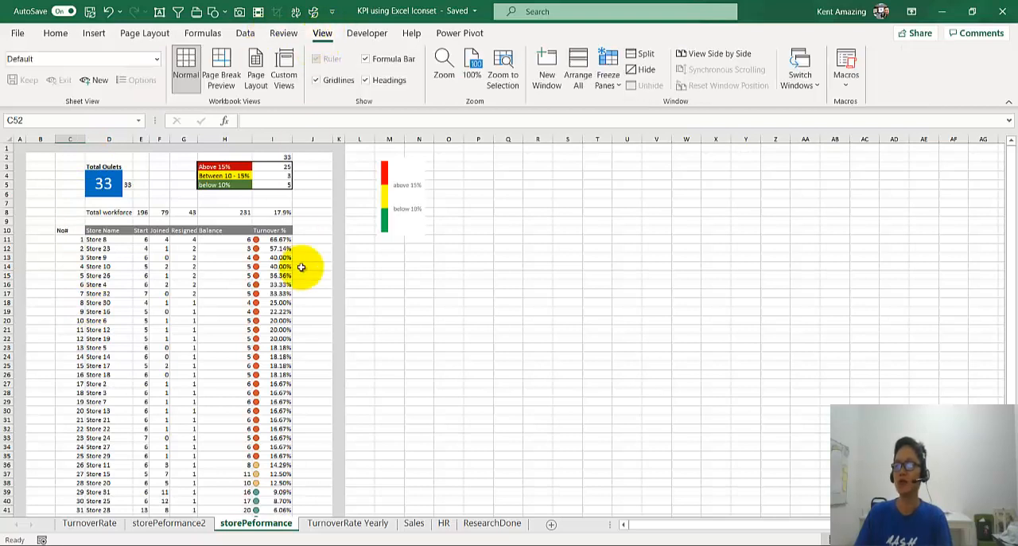
left_click(322, 81)
left_click(382, 171)
left_click_drag(402, 175, 383, 187)
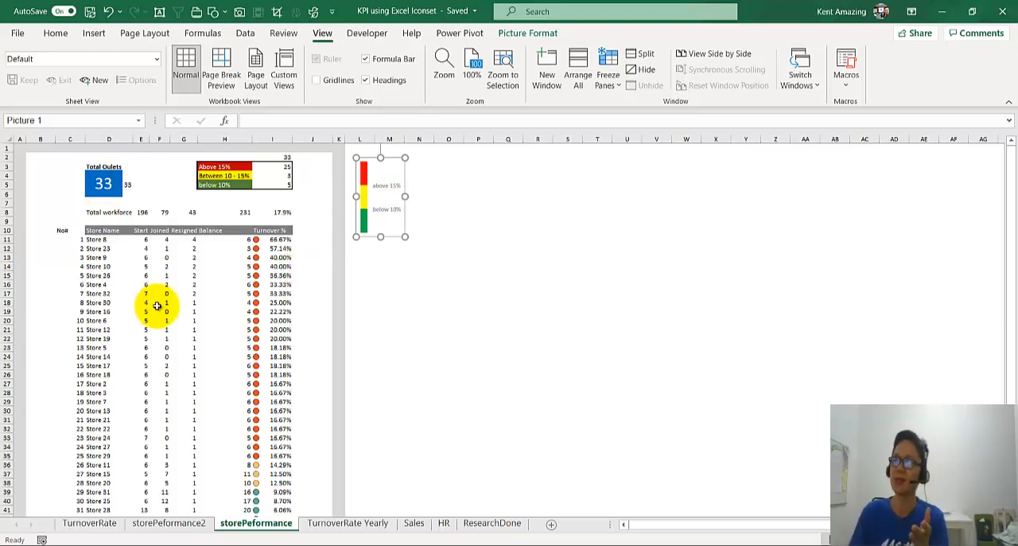
left_click(211, 331)
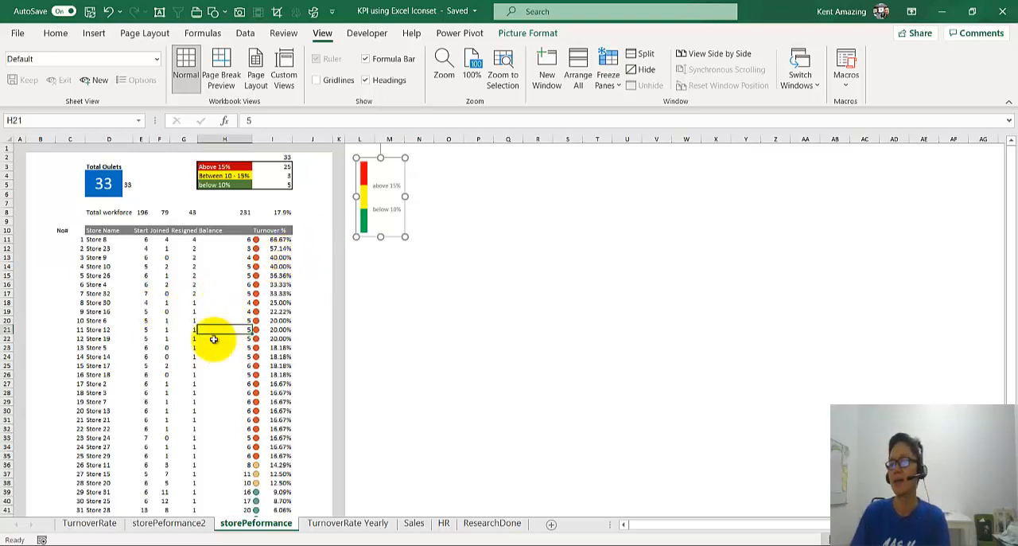
Step: Compare the report with the storePeformance2 sheet, return to storePeformance and collapse the ribbon for a fuller view
scroll(155, 373, "up", 1)
scroll(156, 374, "up", 1)
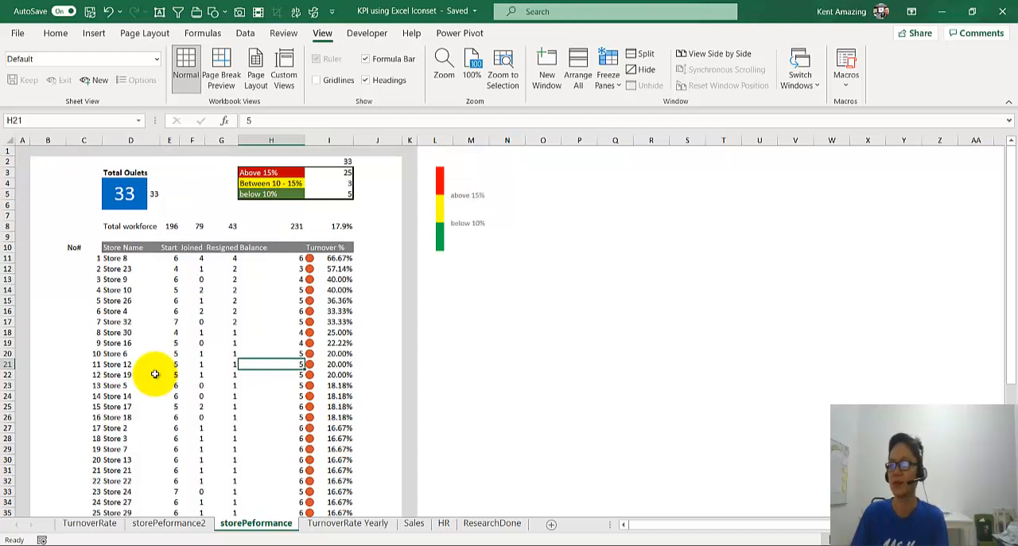
left_click(191, 525)
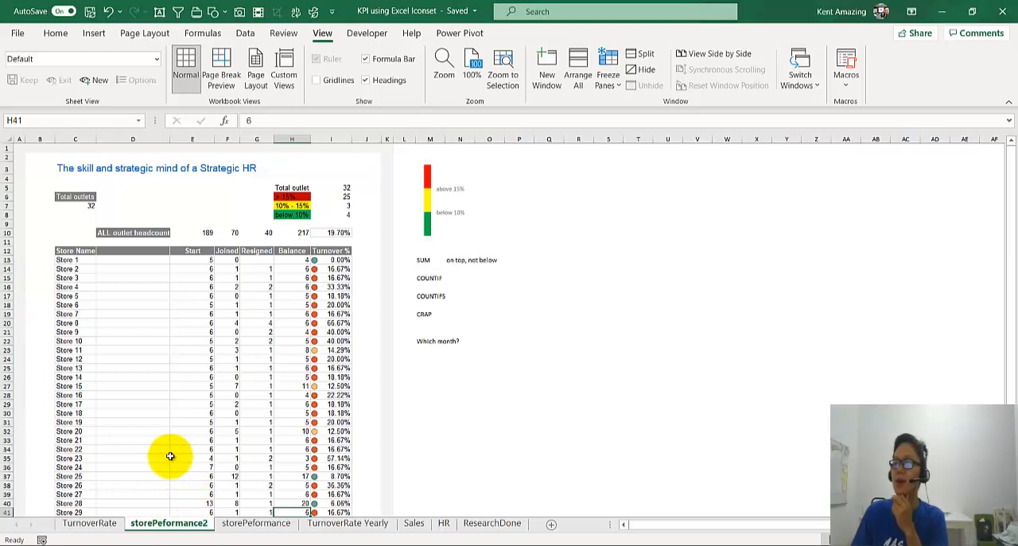
left_click(259, 525)
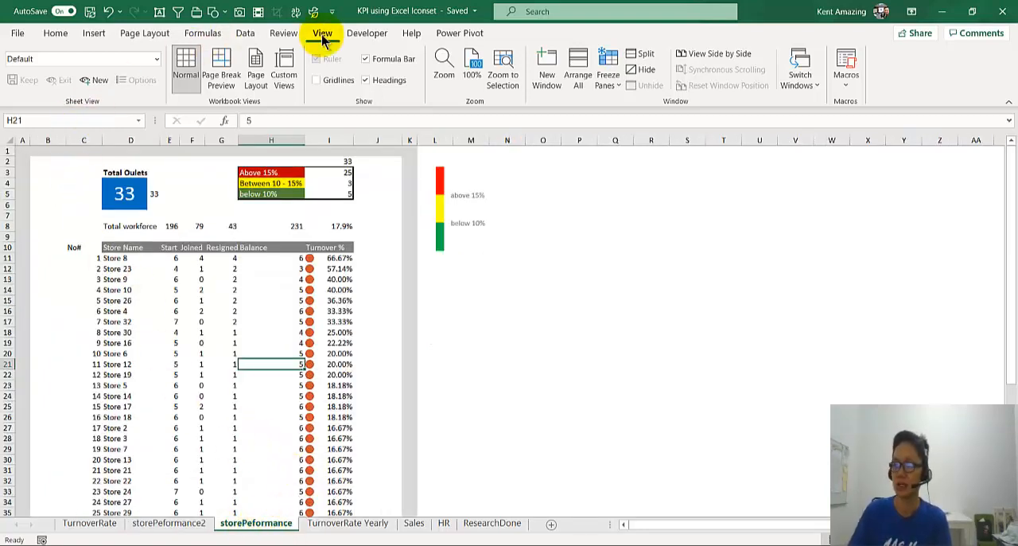
double_click(322, 35)
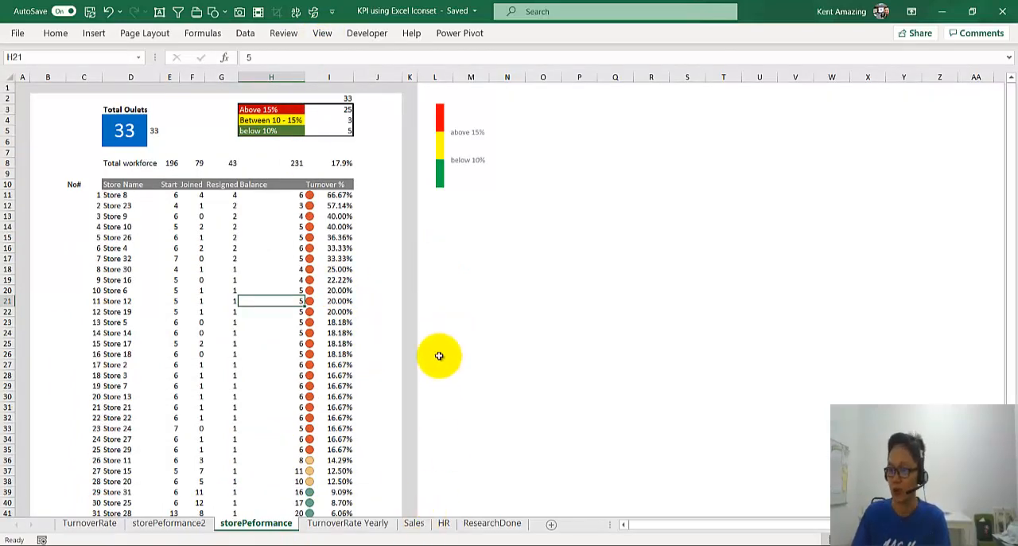
Step: Switch to the "Excel for Strategic HR" presentation in PowerPoint and show slide 10 on choosing the right dashboard design
mouse_move(409, 544)
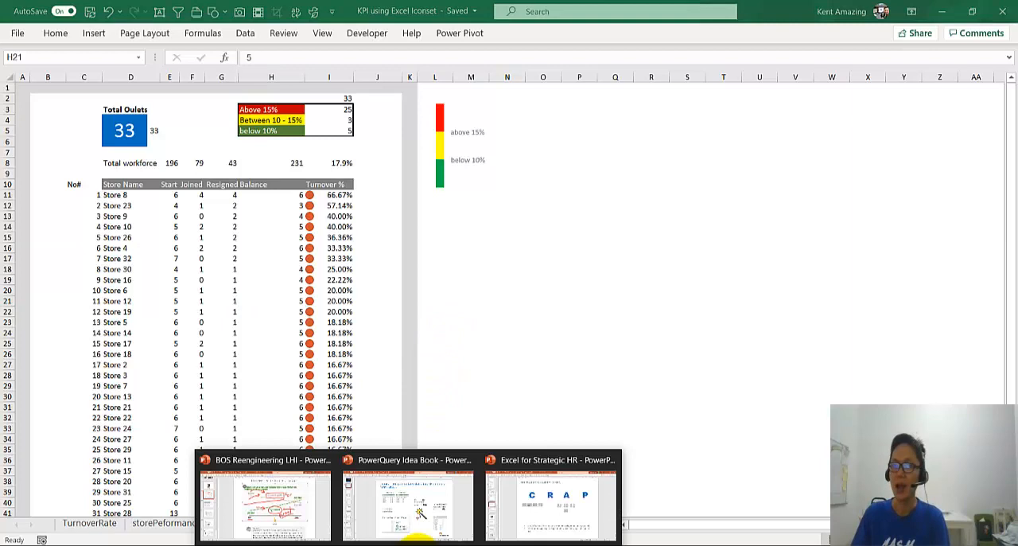
left_click(547, 509)
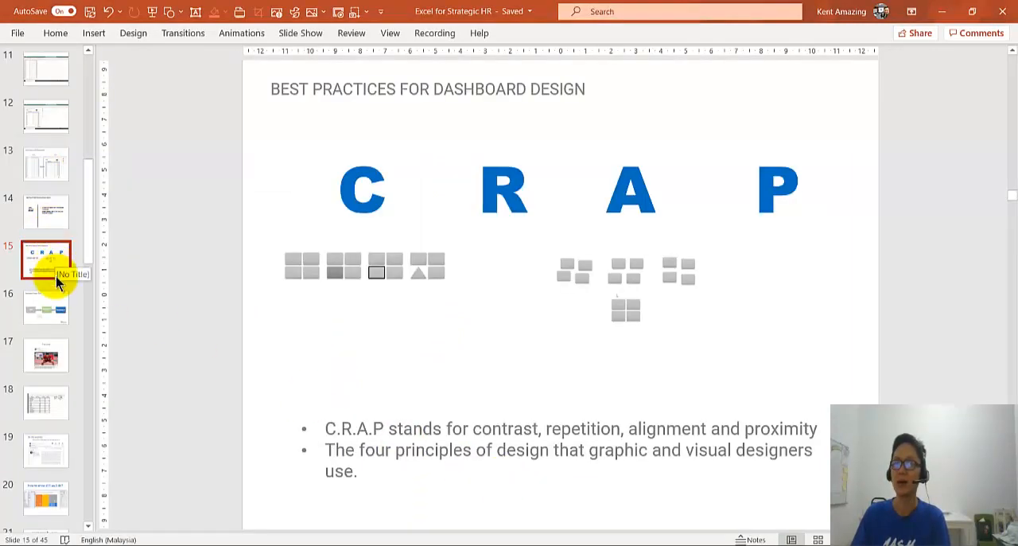
scroll(52, 271, "up", 3)
left_click(44, 150)
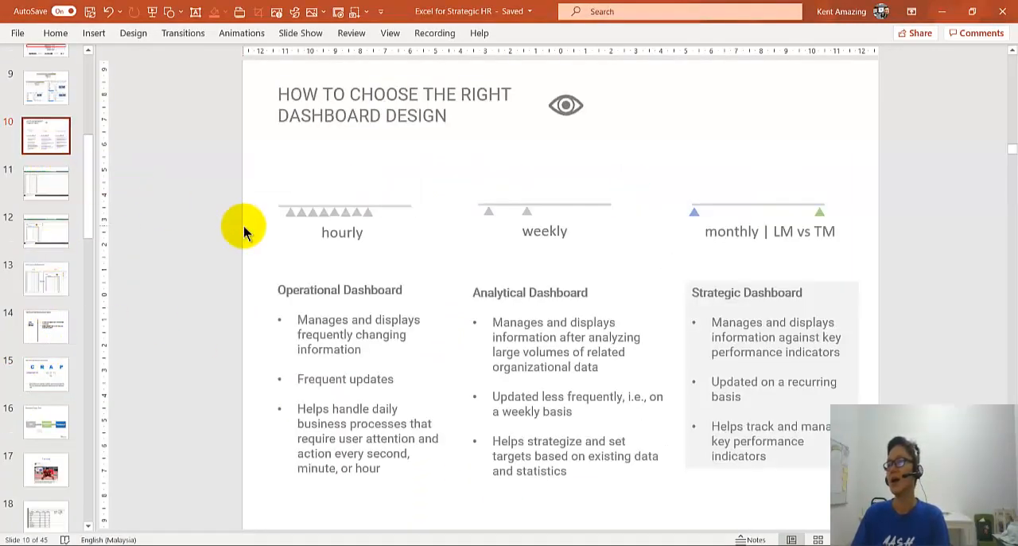